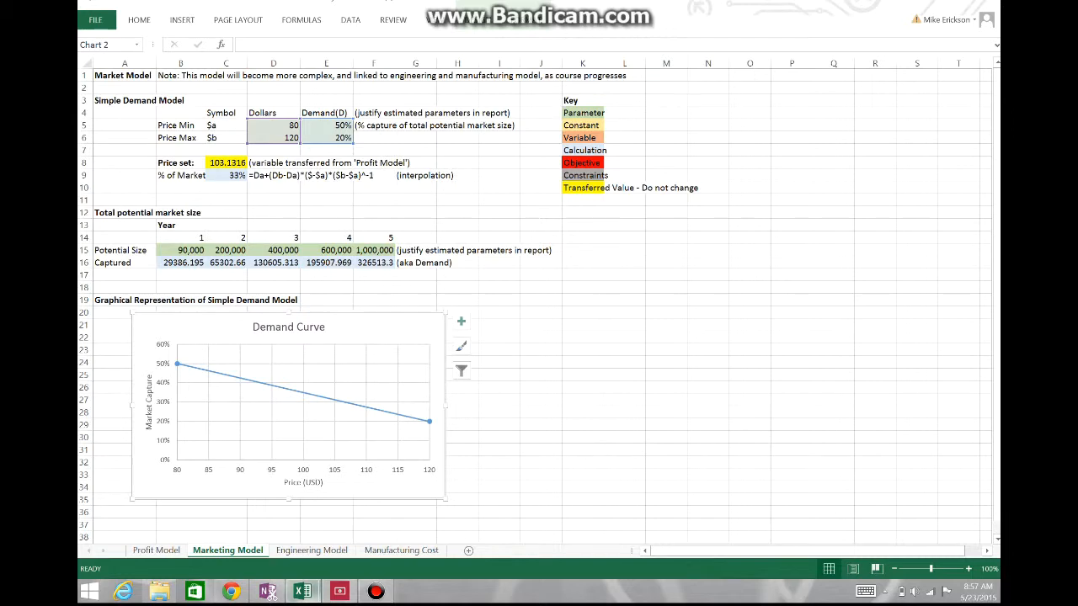
Step: Look at the marketing sheet in the Final Model workbook, then return to the Profitability Model workbook
mouse_move(302, 591)
left_click(370, 518)
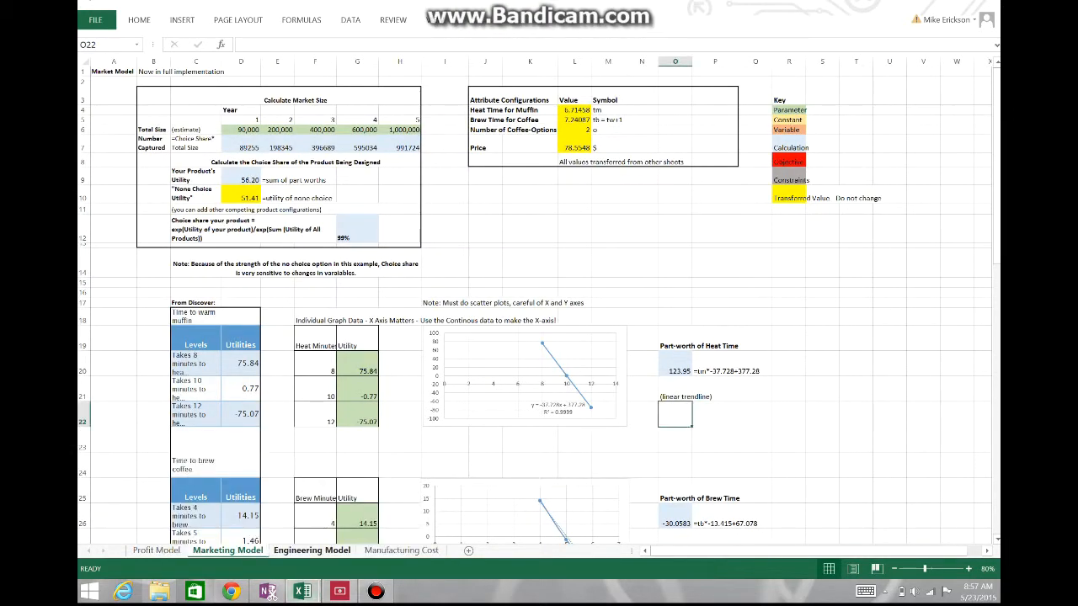
mouse_move(302, 591)
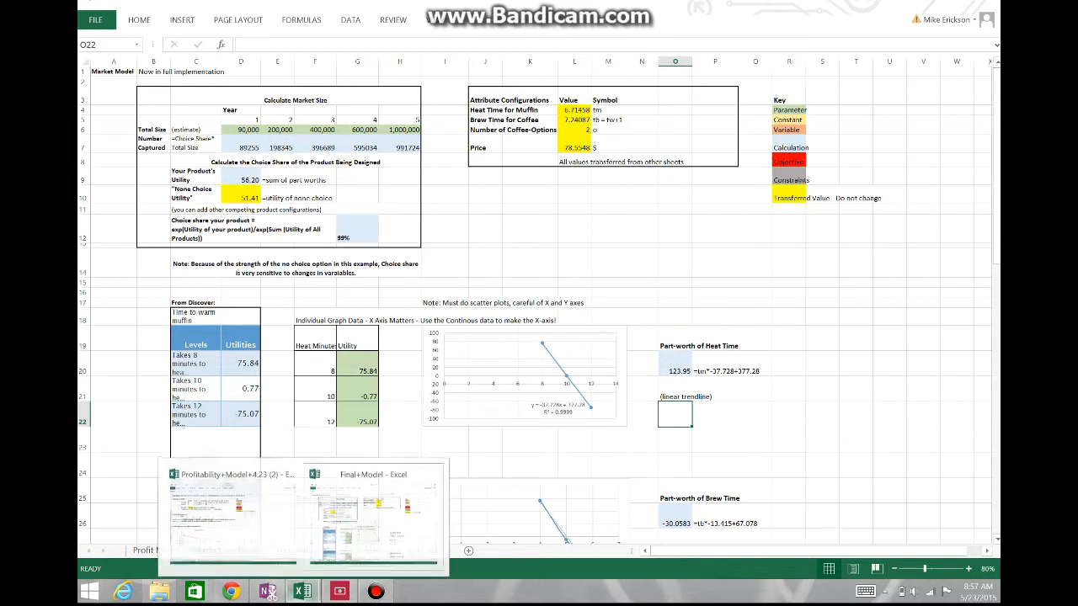
left_click(232, 515)
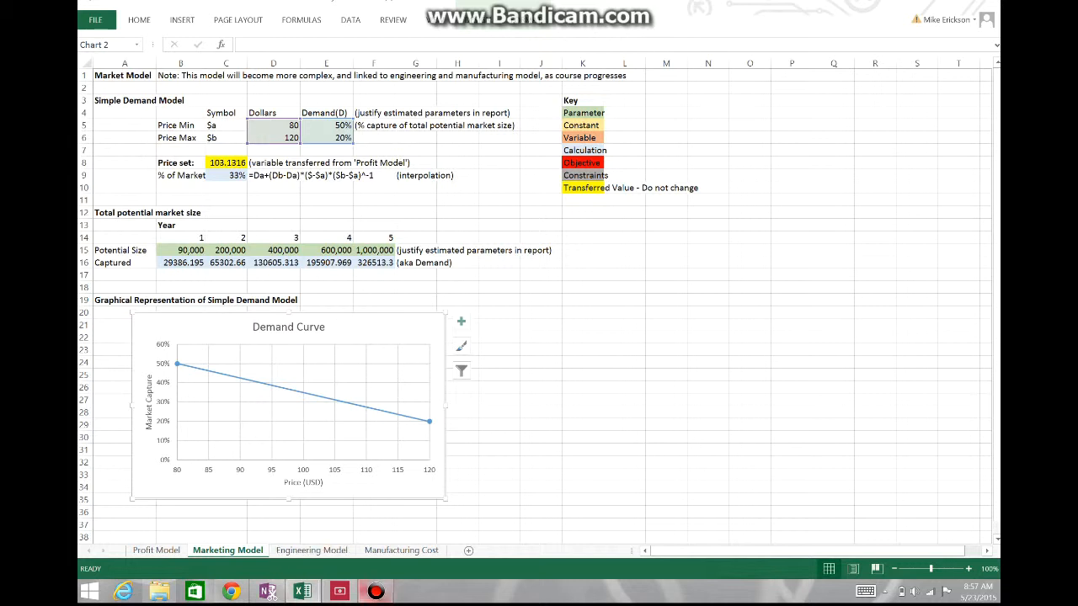
left_click(376, 591)
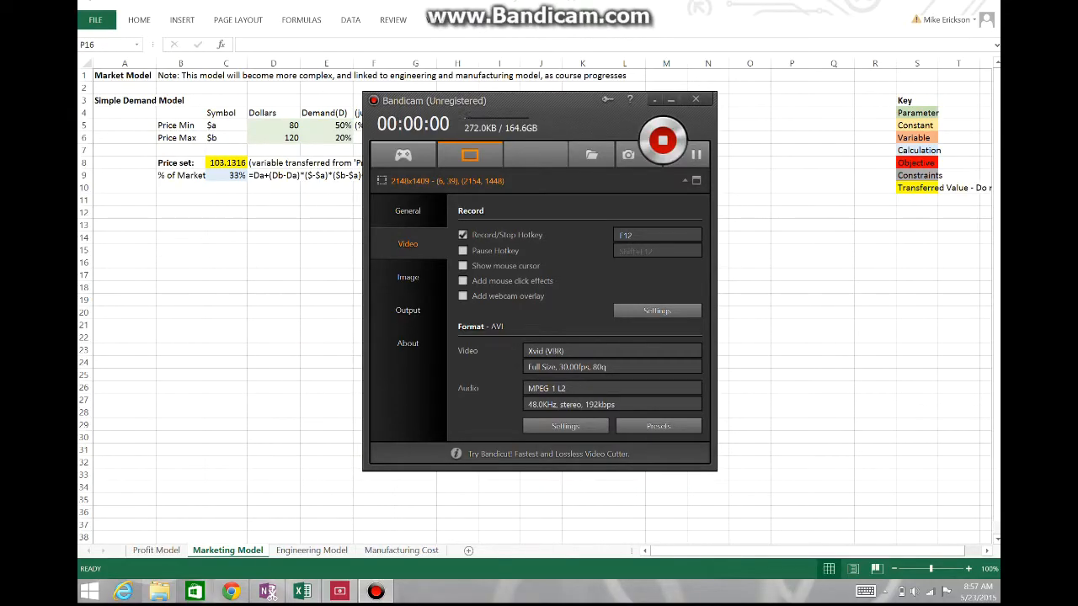
key("alt+Tab")
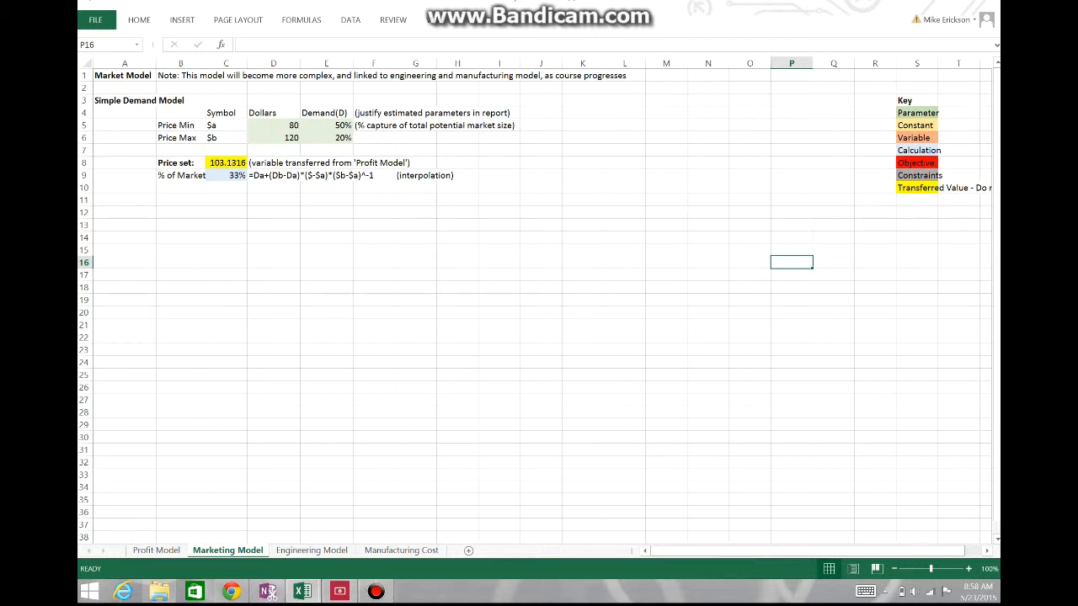
Step: Switch to the Sawtooth Discover survey in Chrome, run the CBC analysis on the survey data and open its Utilities Report
mouse_move(230, 591)
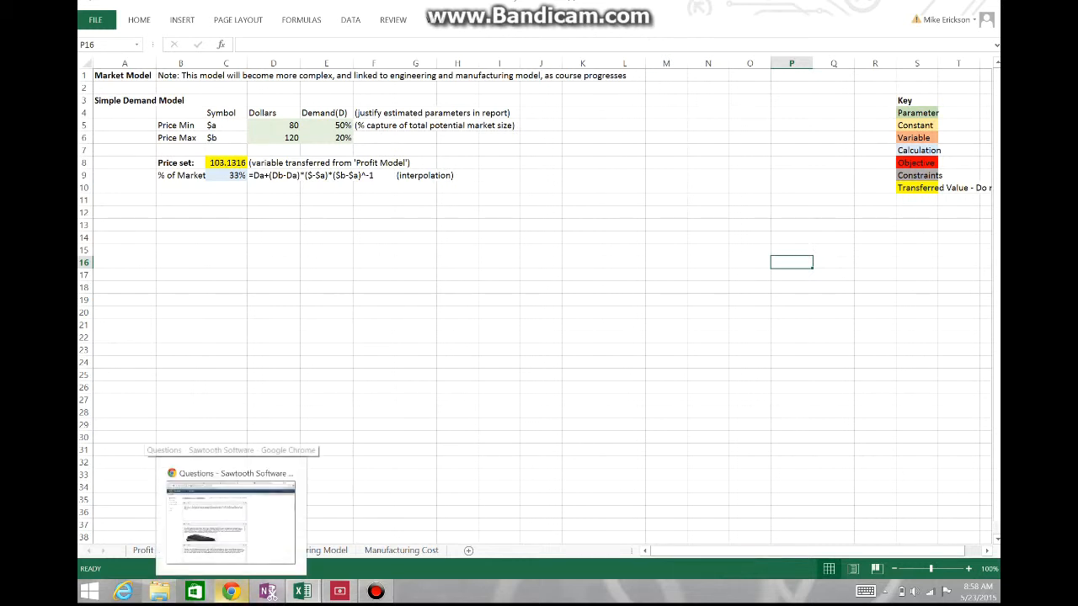
left_click(230, 518)
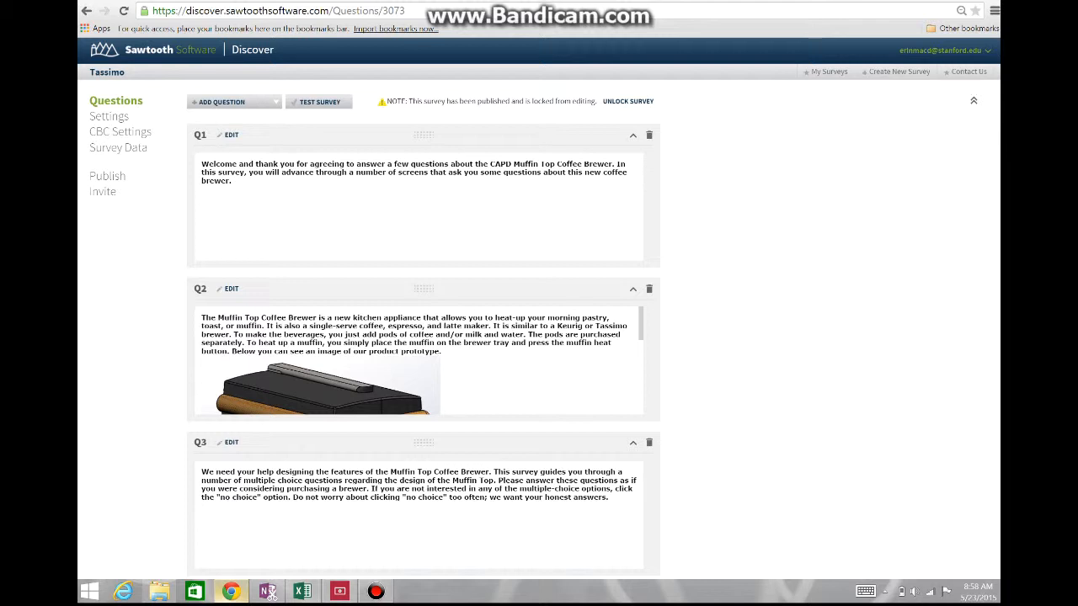
left_click(118, 147)
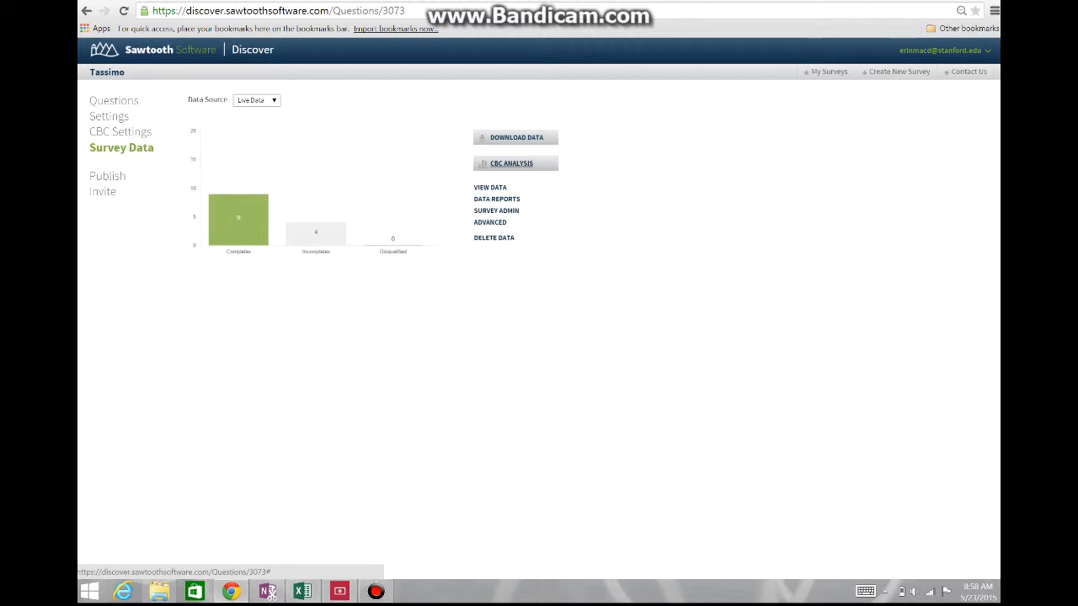
left_click(511, 163)
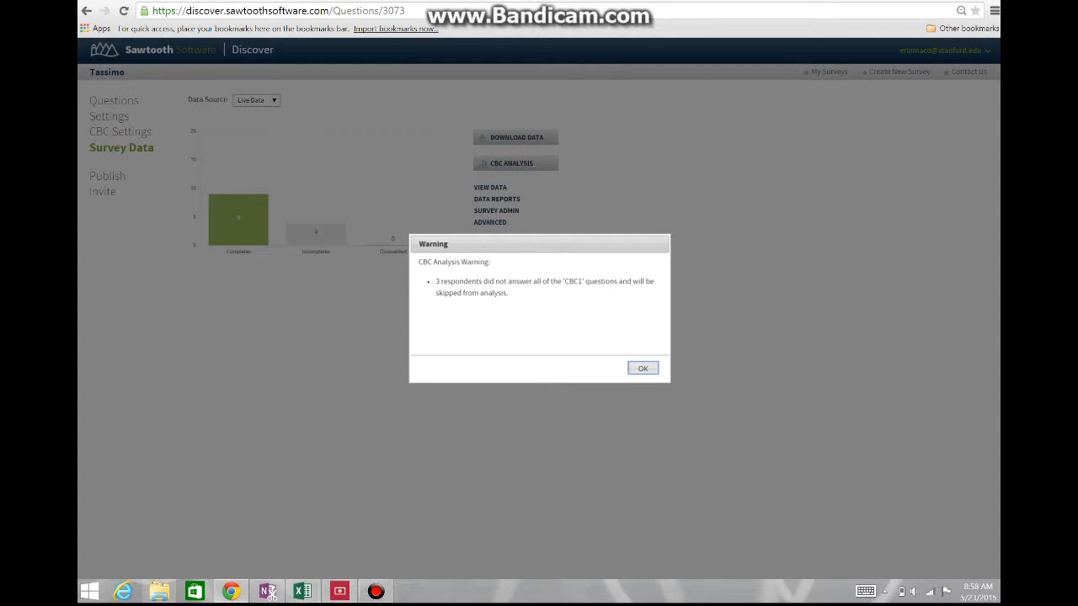
key("Return")
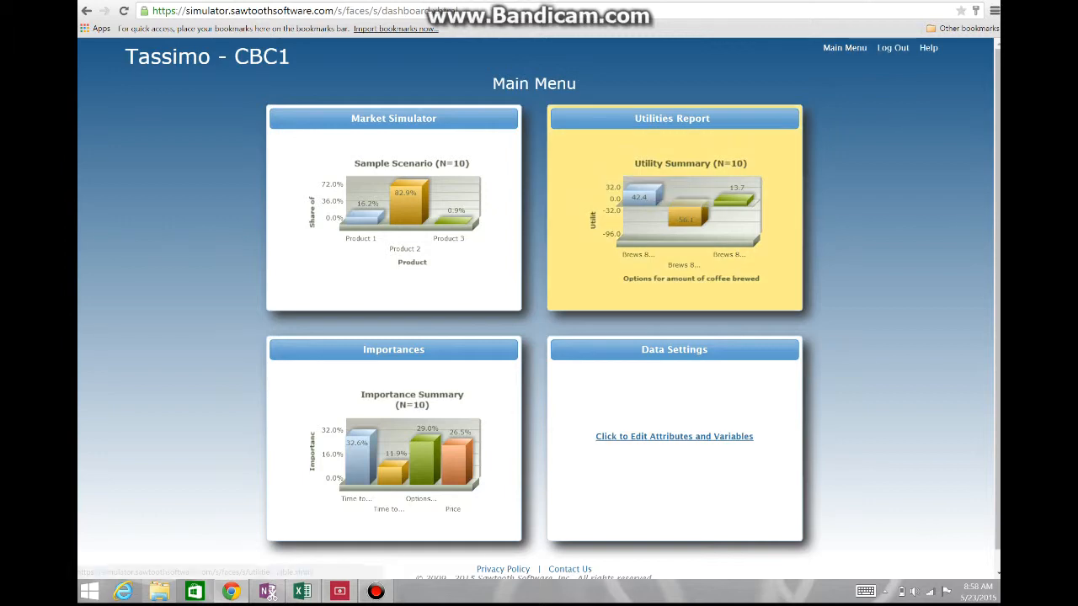
left_click(673, 210)
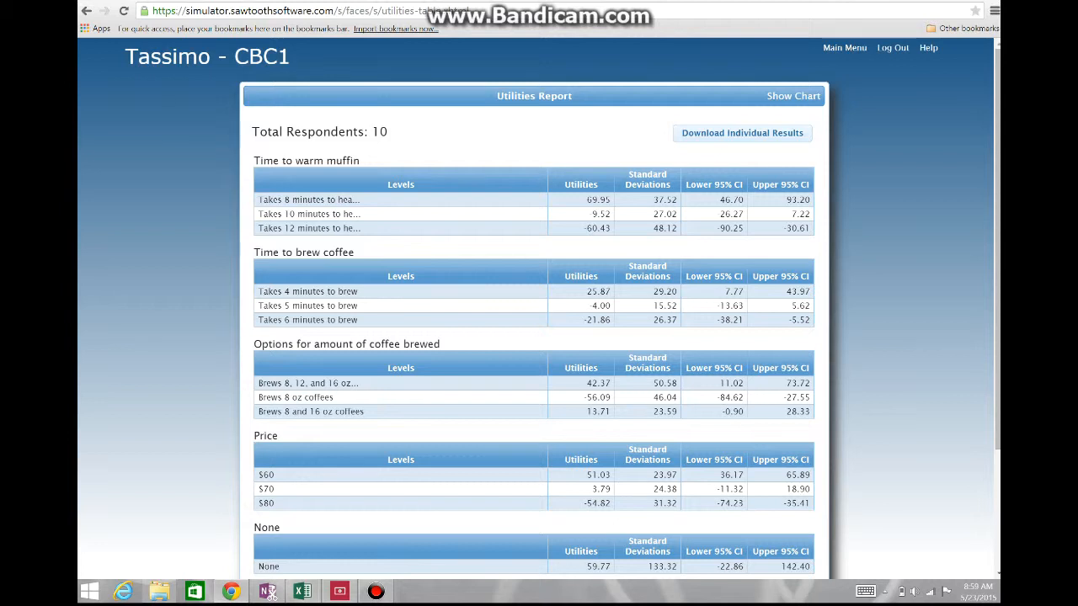
Step: Copy all the Utilities Report tables, from Time to warm muffin through None
mouse_move(255, 160)
left_mouse_down()
mouse_move(278, 253)
mouse_move(278, 581)
mouse_move(589, 408)
mouse_move(810, 406)
mouse_move(539, 160)
mouse_move(497, 35)
mouse_move(236, 56)
mouse_move(255, 172)
mouse_move(254, 159)
left_mouse_up()
left_click(813, 408)
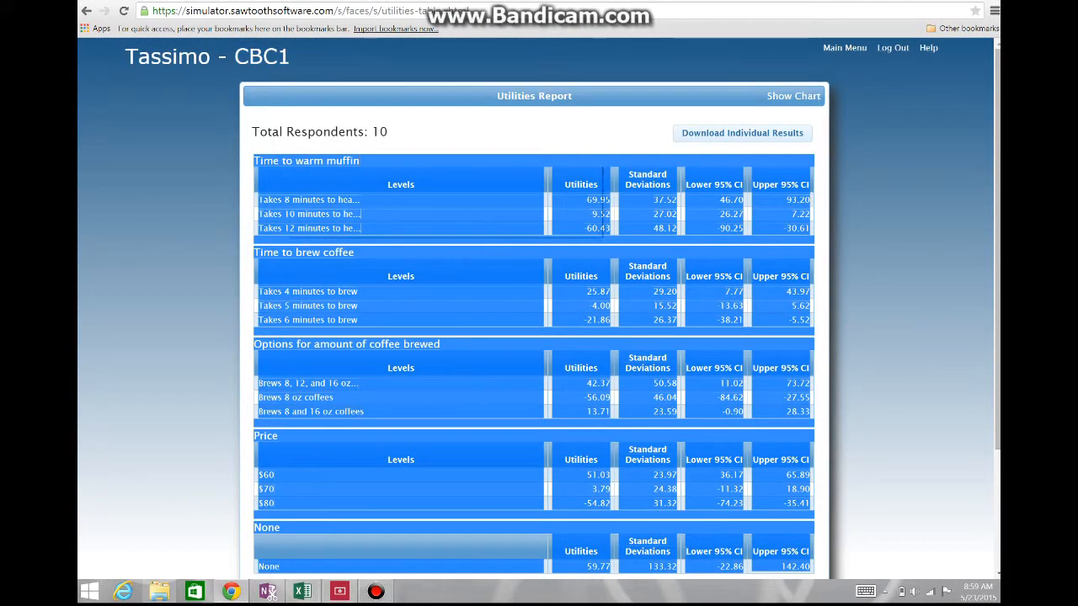
right_click(284, 161)
left_click(303, 173)
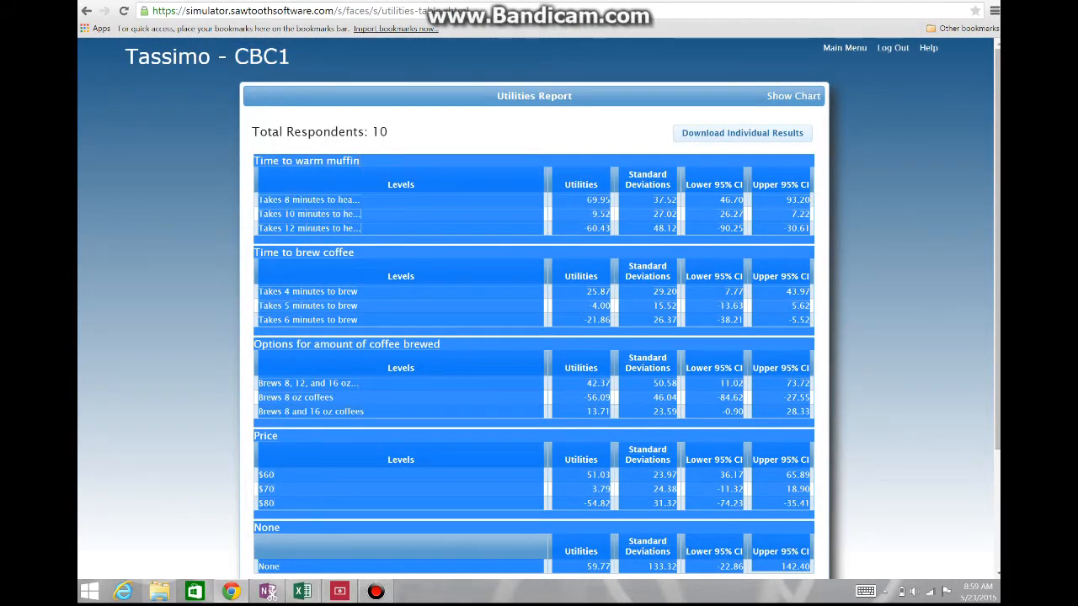
Step: Switch to the Profitability Model workbook in Excel and enter the label "From Discover:" in cell A12 of the marketing sheet
left_click(302, 592)
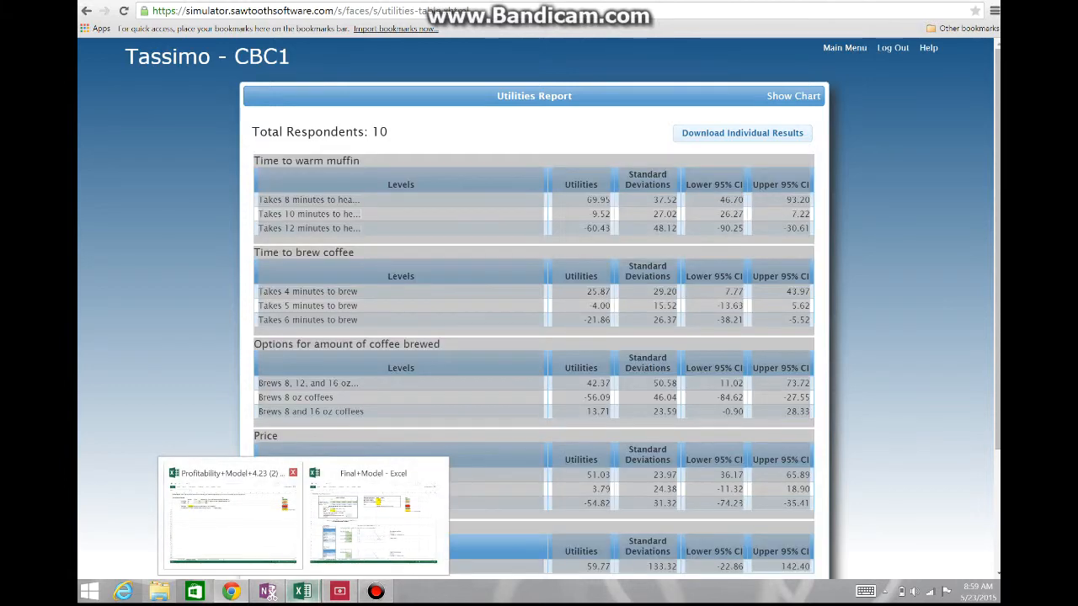
left_click(233, 518)
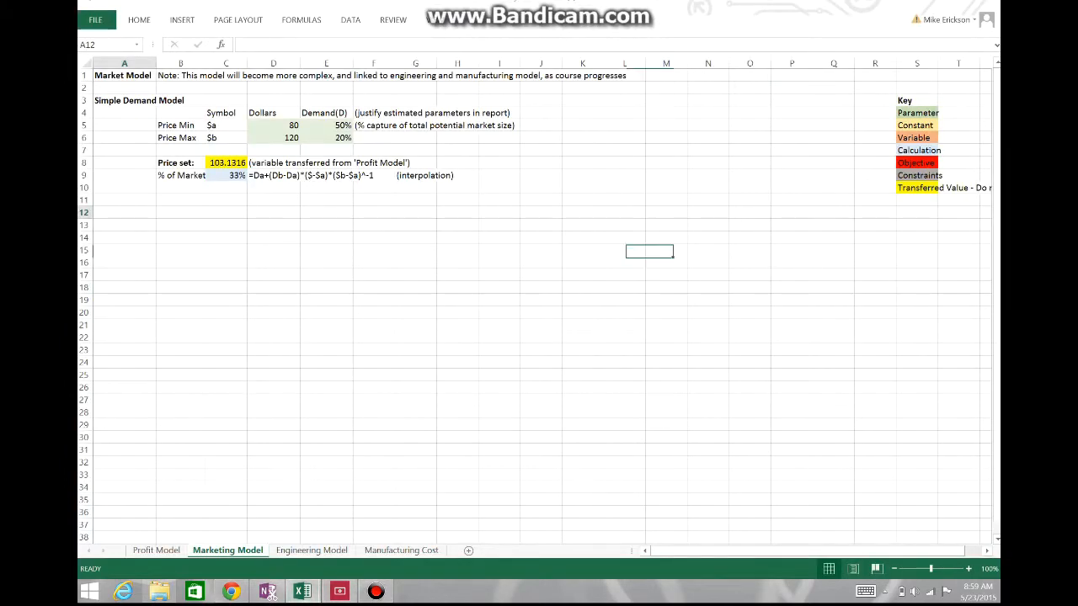
type("From")
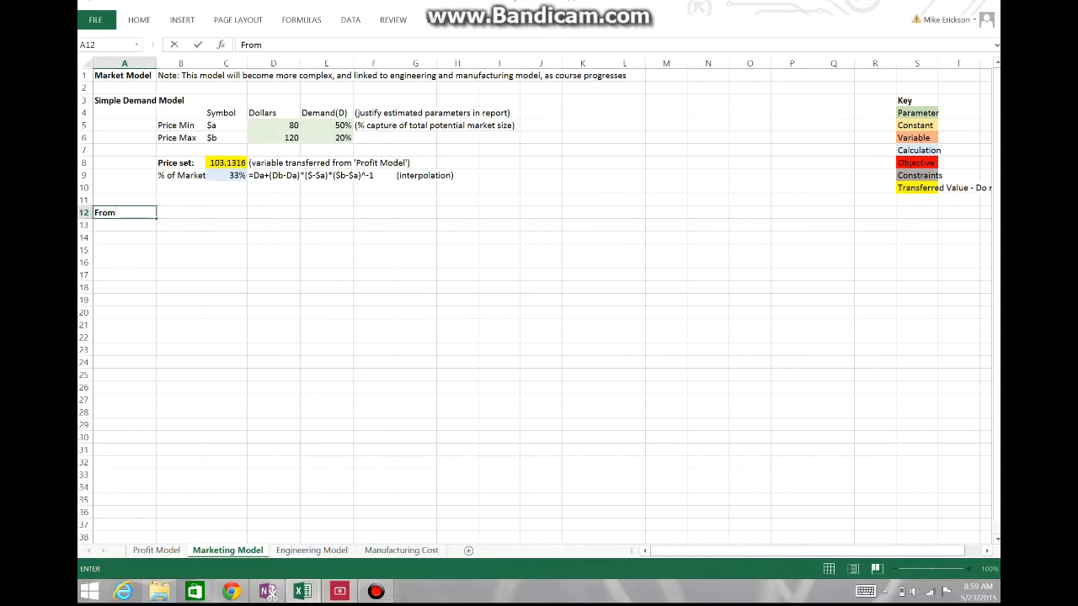
type(" Discover:")
key("Return")
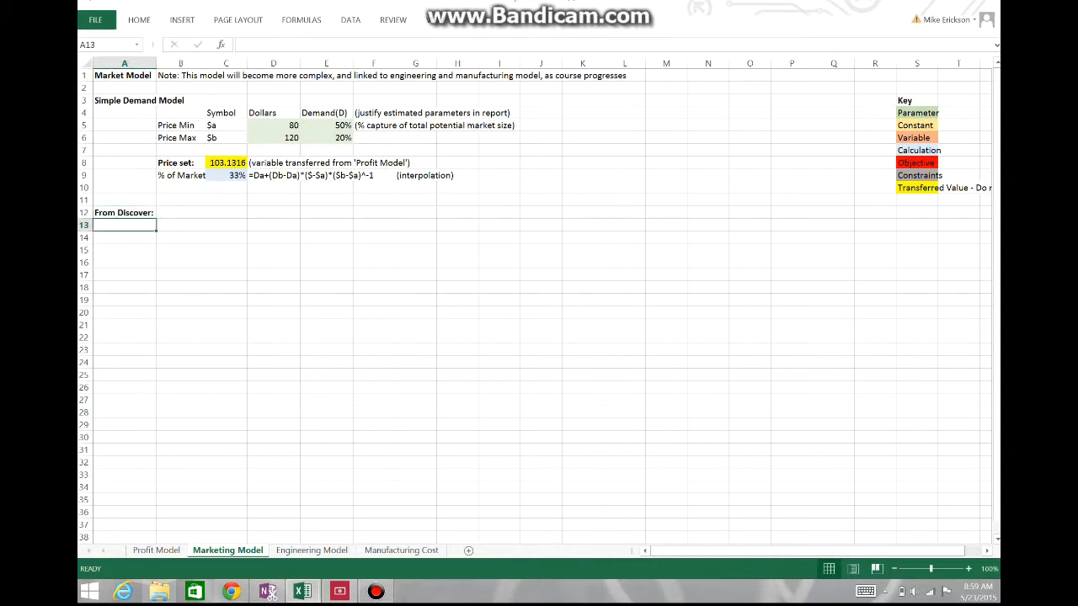
Step: Paste the copied utilities tables starting at cell A13 and review them down to the None table
key("ctrl+v")
left_click(415, 338)
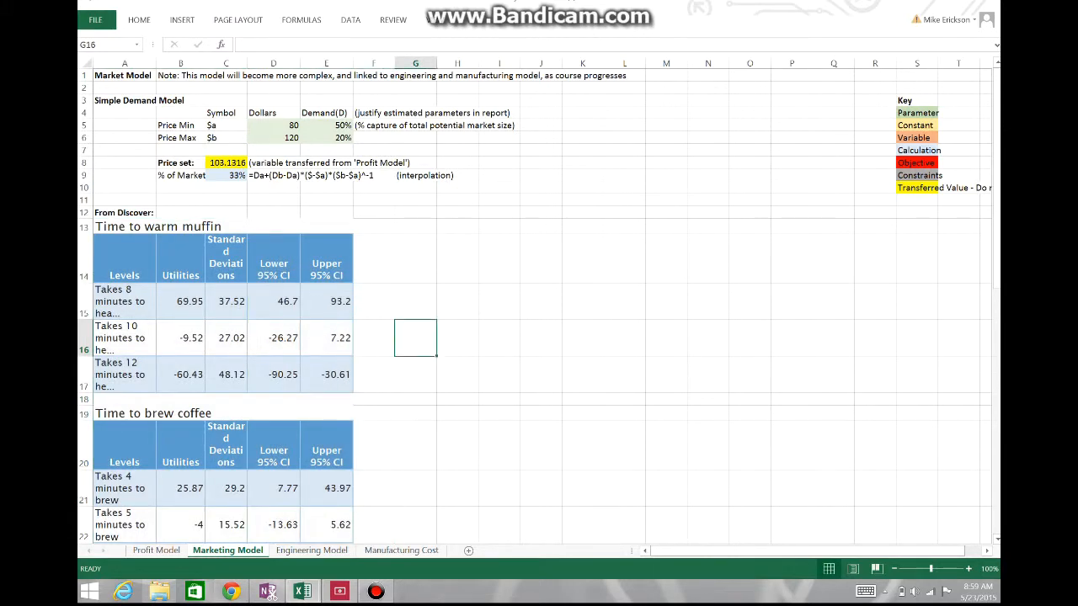
scroll(539, 303, "down", 6)
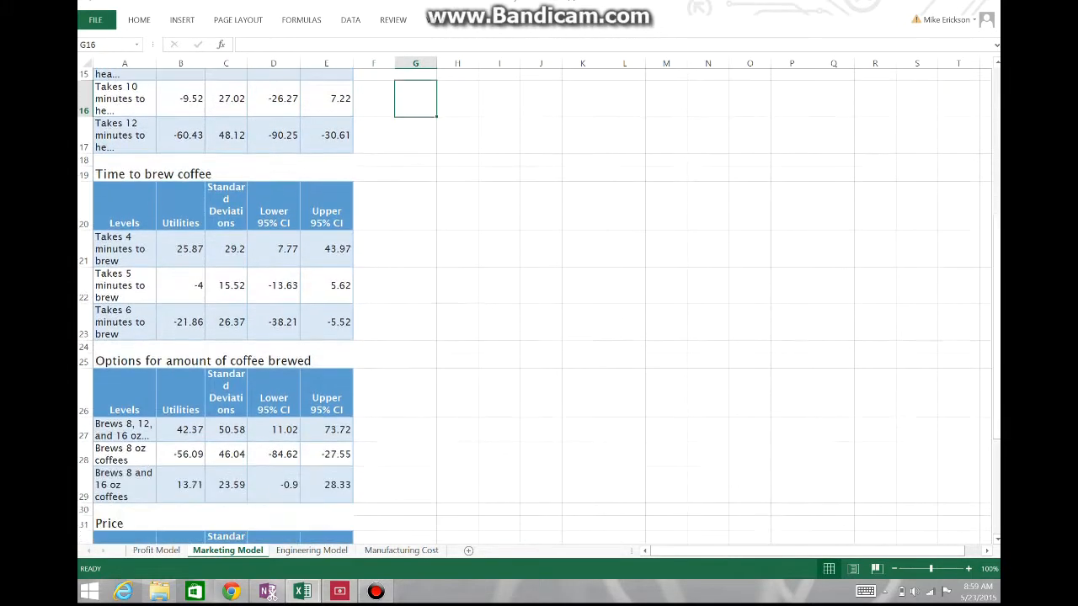
scroll(539, 303, "down", 3)
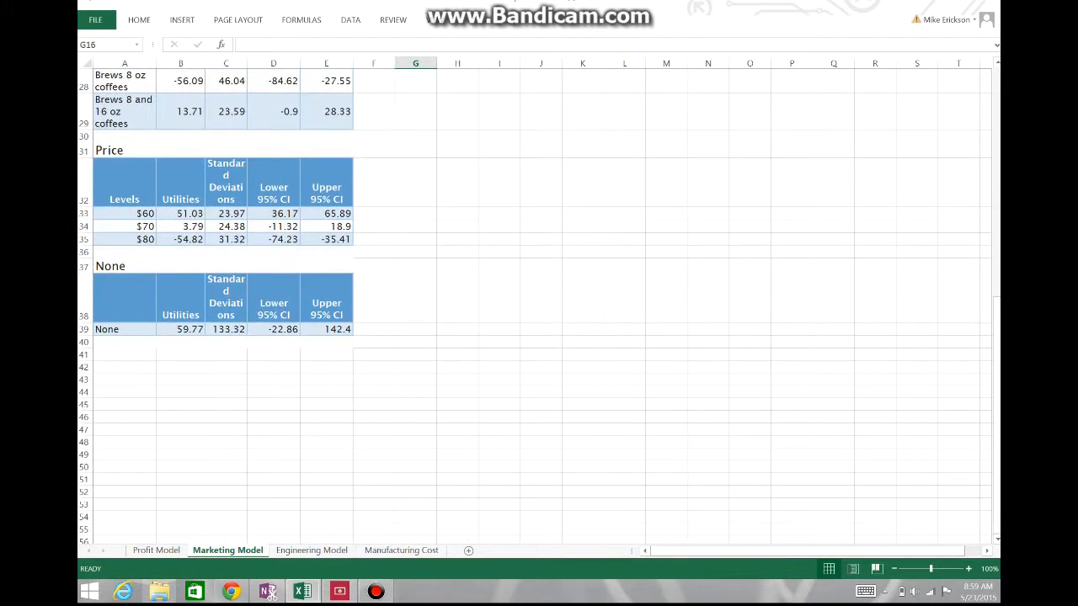
scroll(539, 303, "up", 4)
scroll(538, 303, "up", 5)
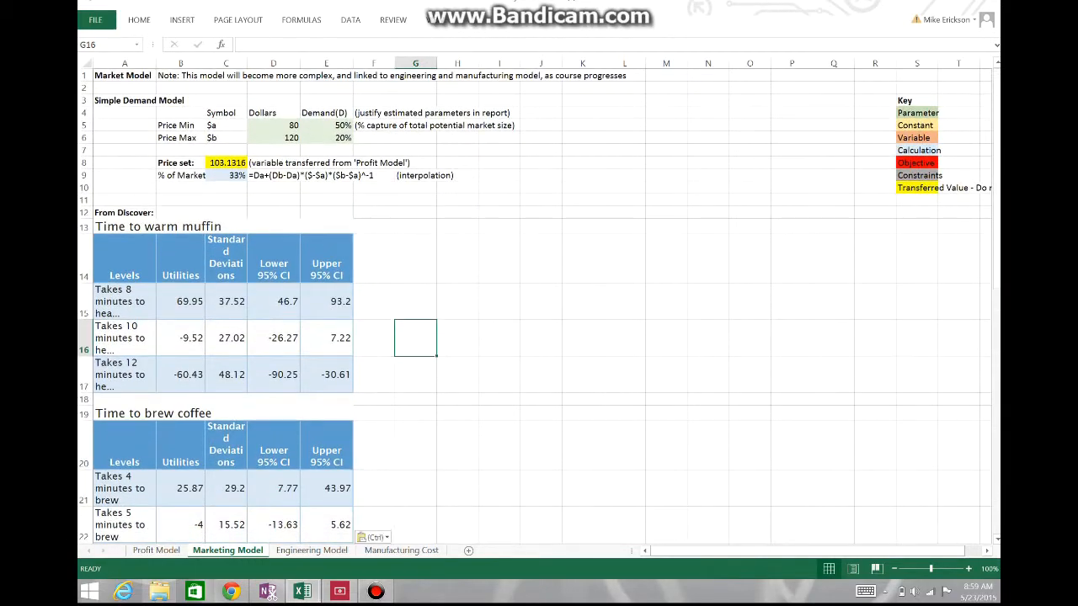
Step: Select the Standard Deviations and the lower and upper 95% CI columns of the muffin warming table, C14:E17
left_click(327, 258)
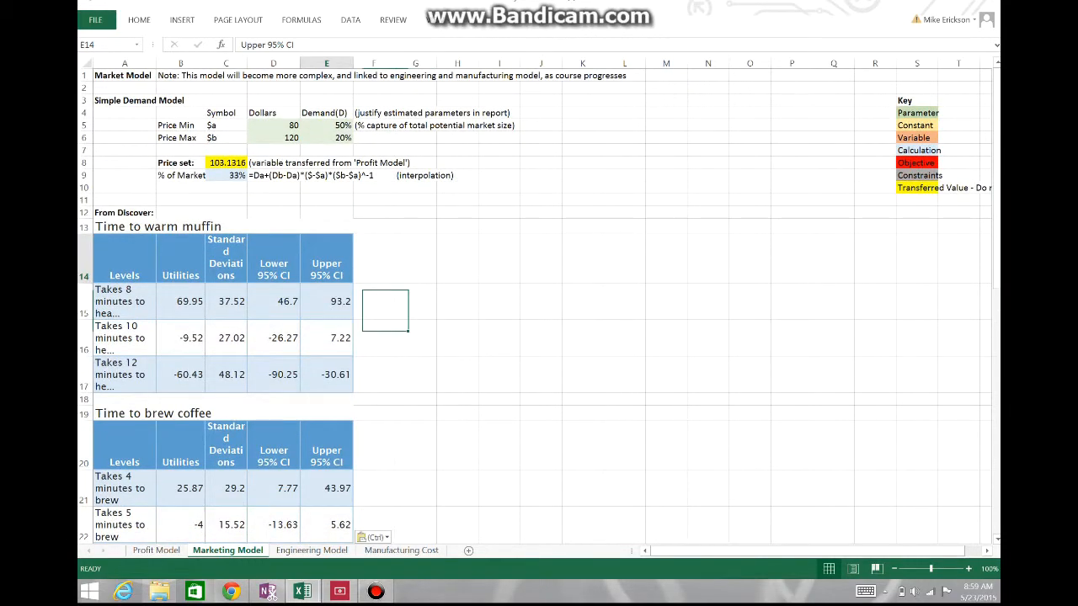
left_click_drag(326, 258, 374, 455)
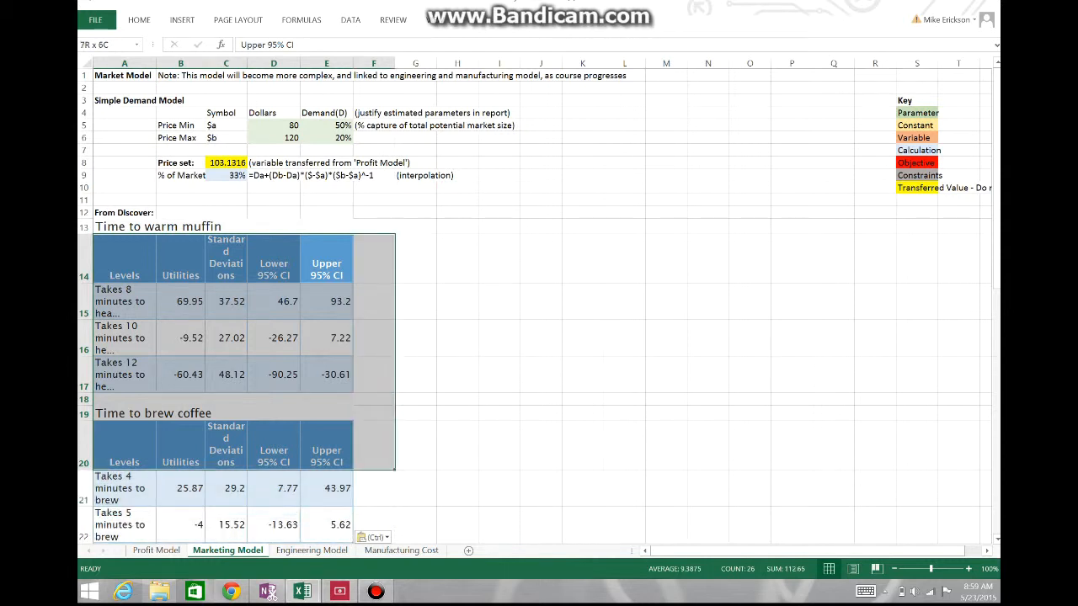
left_click(499, 258)
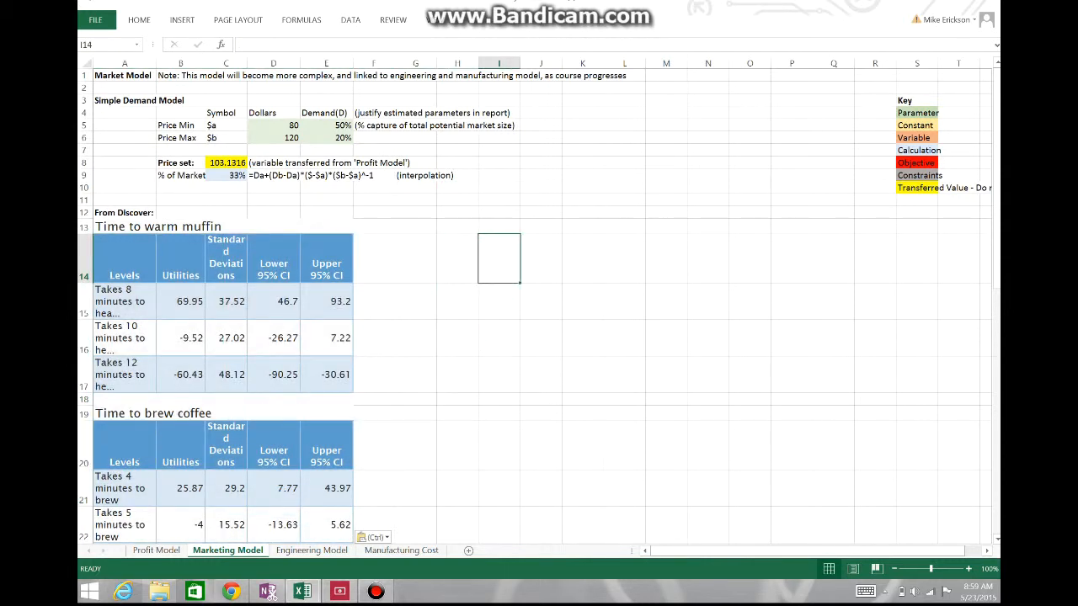
left_click_drag(226, 259, 329, 376)
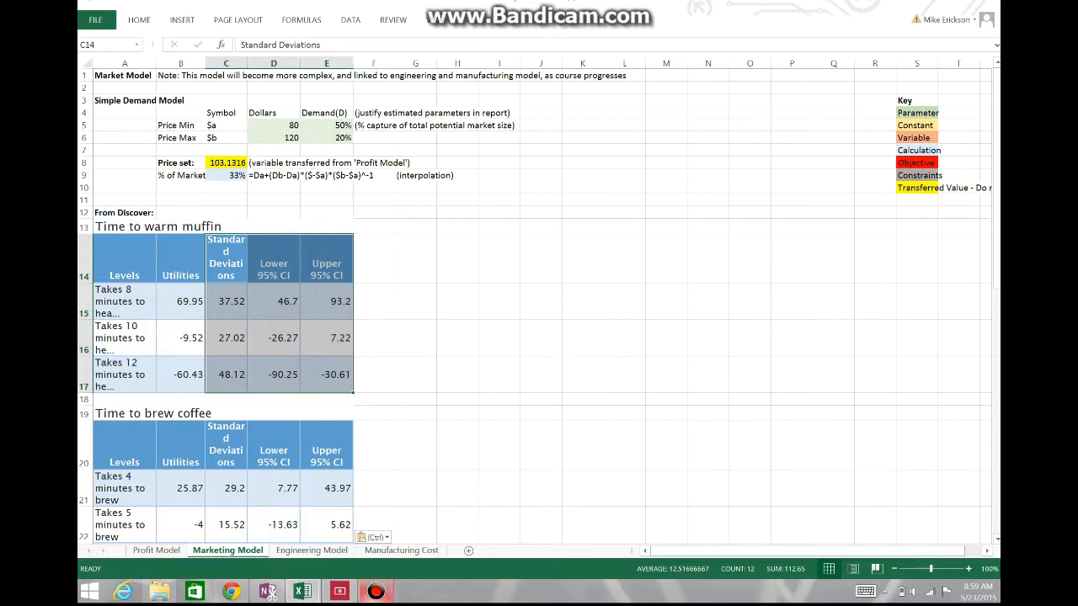
left_click(376, 591)
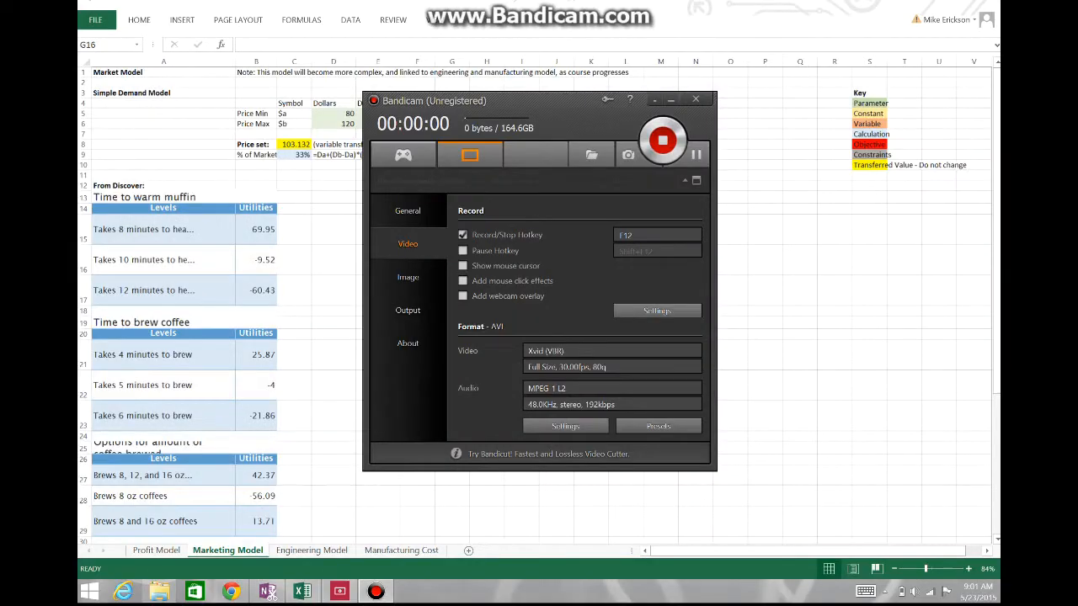
left_click(671, 99)
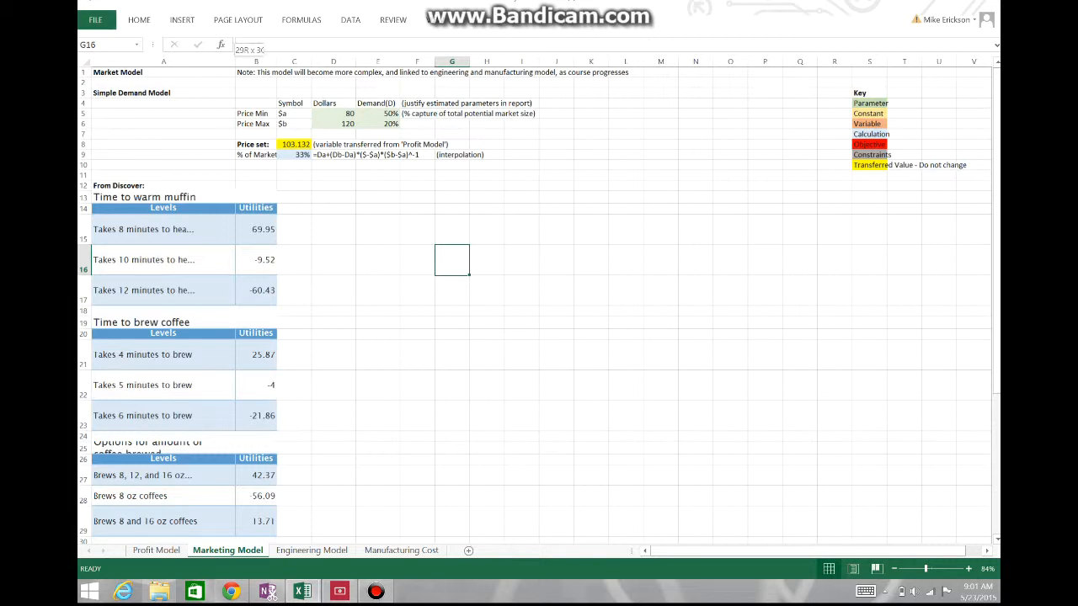
Step: Widen column A and enter the muffin heat times 8, 10 and 12 in cells D15 to D17
left_click_drag(234, 61, 273, 62)
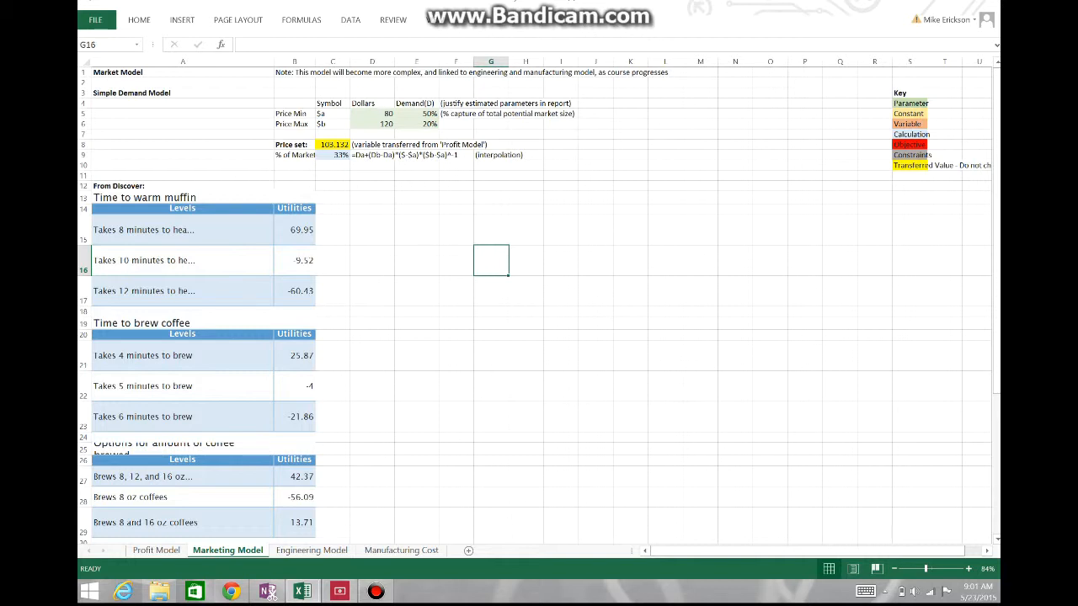
left_click(372, 229)
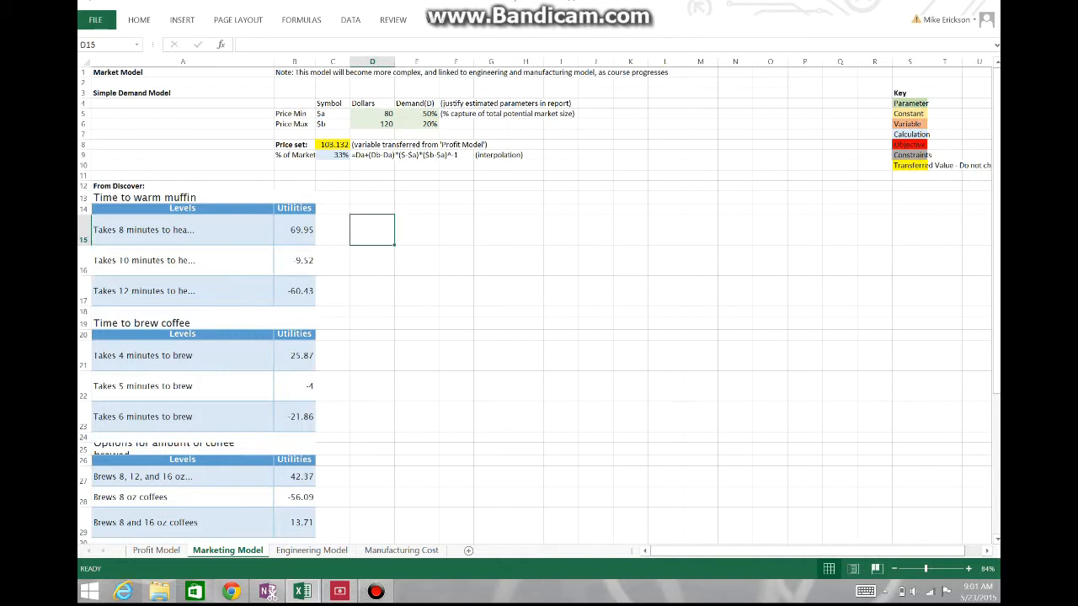
type("8")
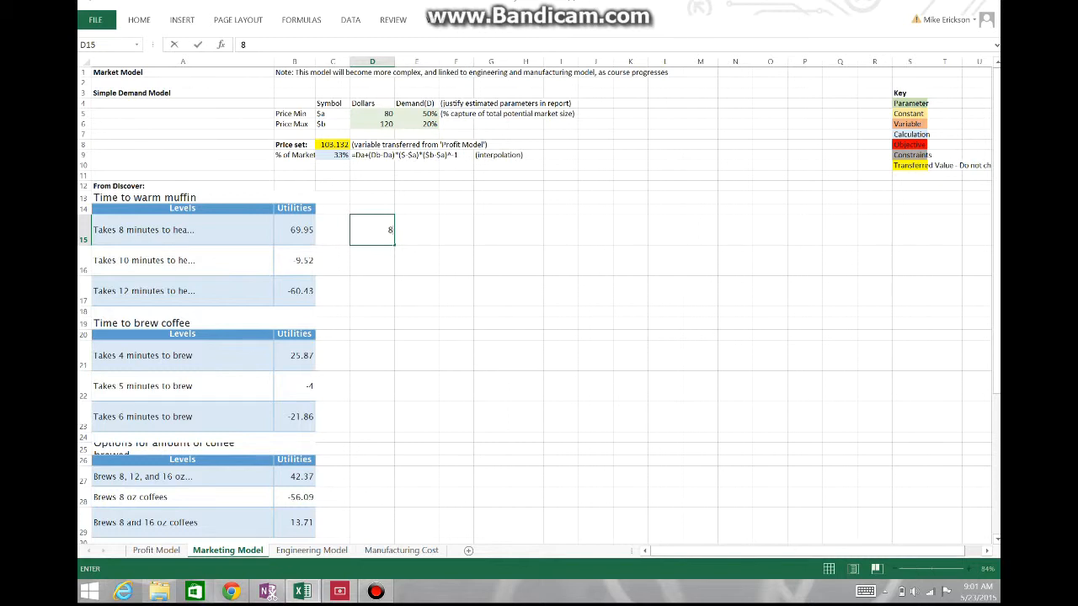
key("Return")
type("10")
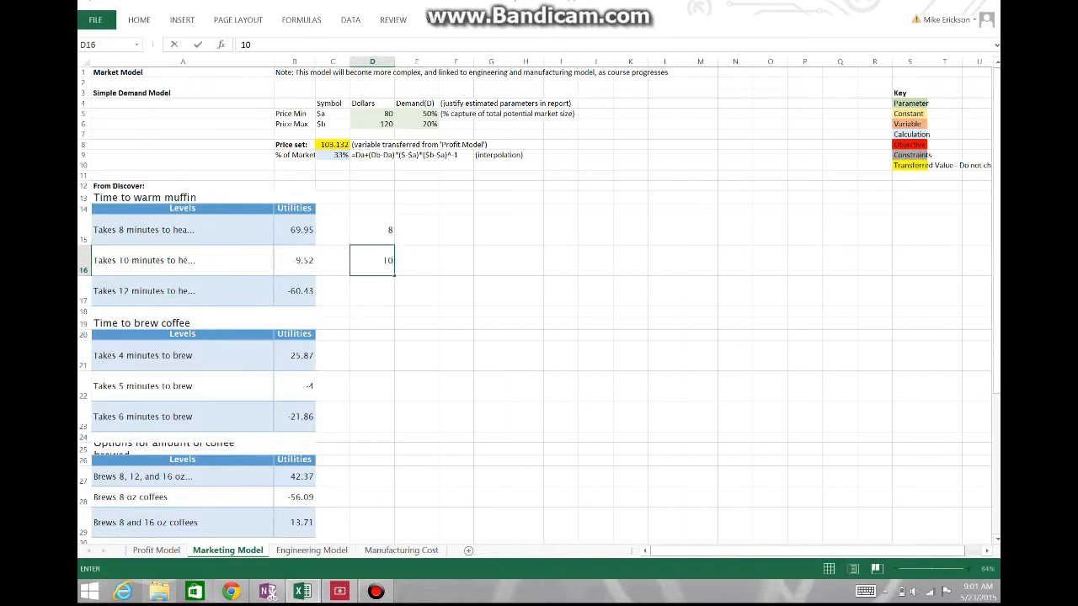
key("ctrl+Return")
key("Return")
type("12")
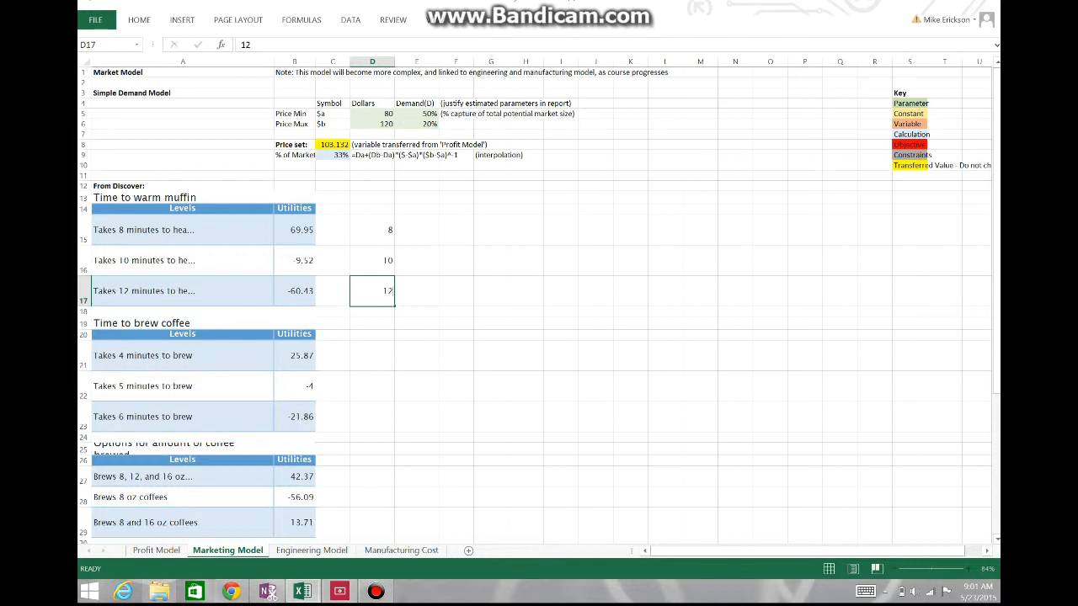
Step: Enter the muffin warming utilities 69.95, -9.52 and -60.43 in cells E15 to E17 beside the heat times
key("Tab")
key("Up")
key("Up")
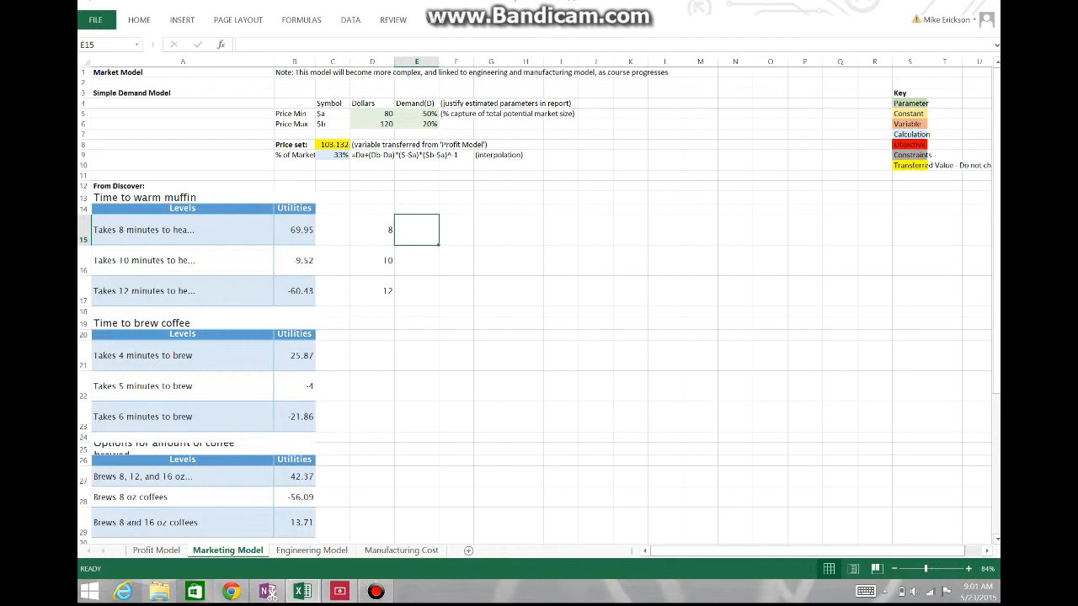
type("69.95")
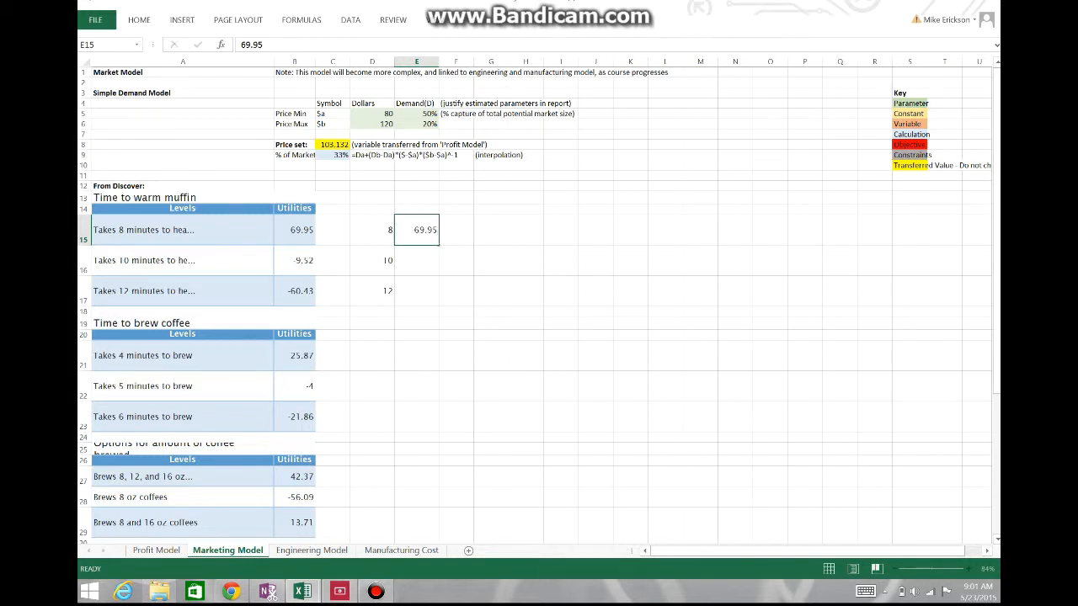
key("Return")
type("-9.52")
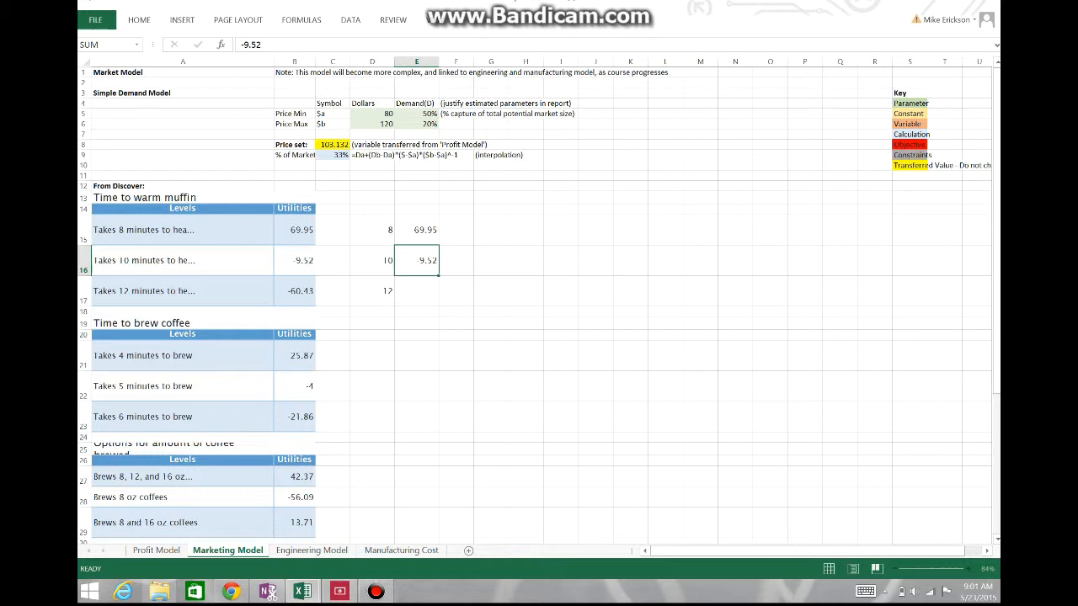
key("Return")
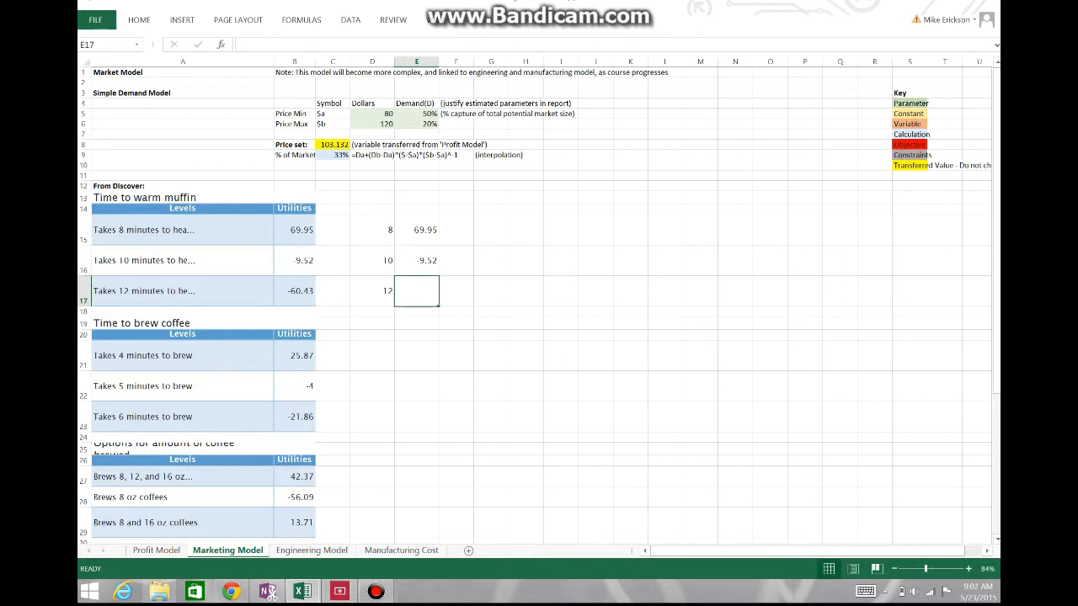
type("-60")
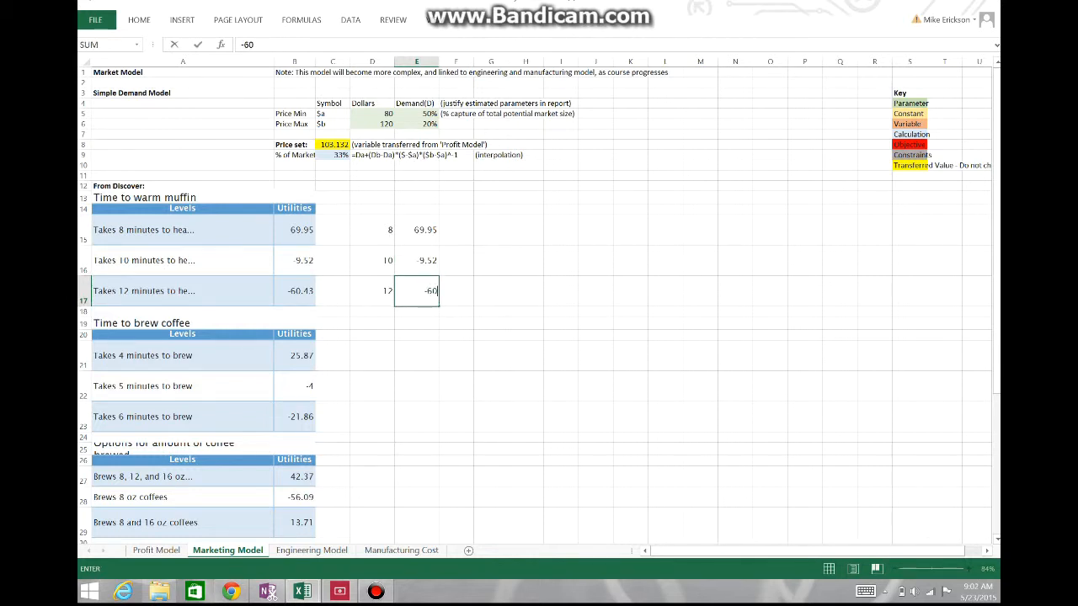
type(".43")
key("Return")
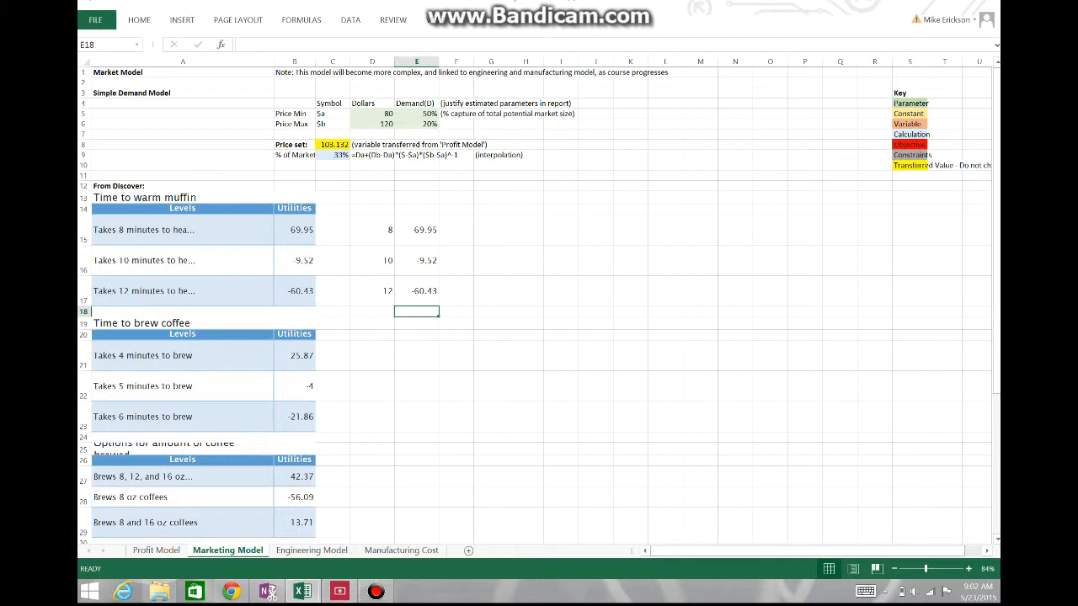
Step: Review the numeric level and utility tables for warming time, brewing time, size options and price
scroll(539, 303, "down", 3)
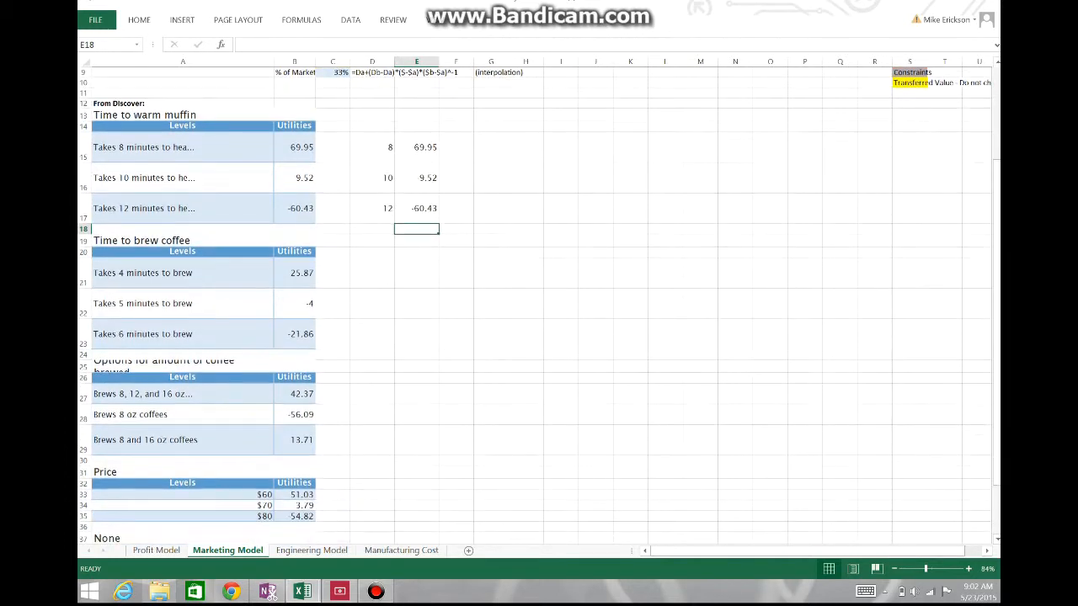
left_click(375, 591)
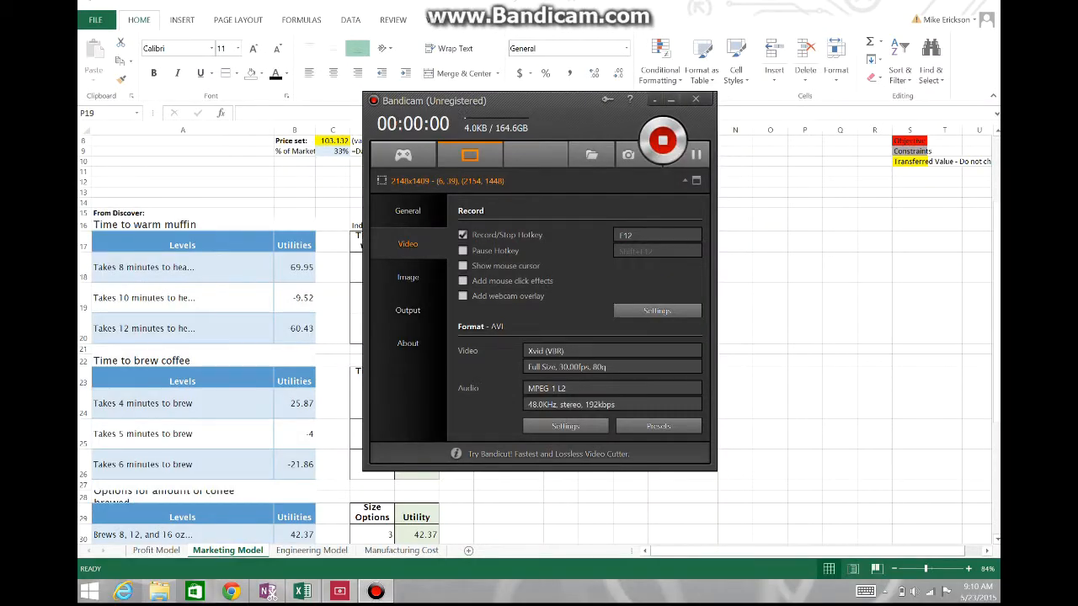
left_click(804, 297)
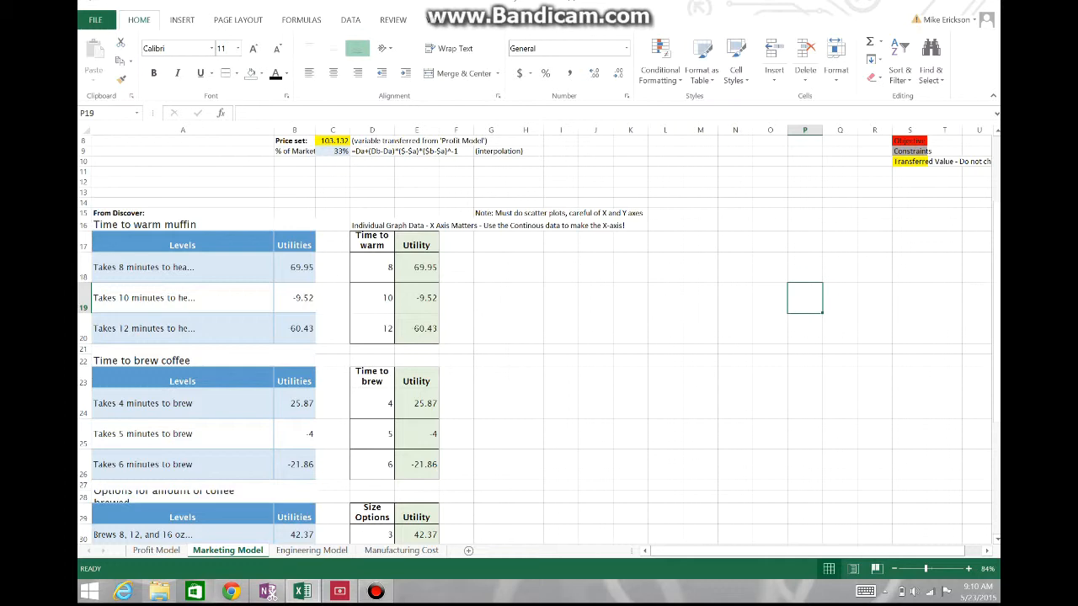
scroll(535, 337, "down", 1)
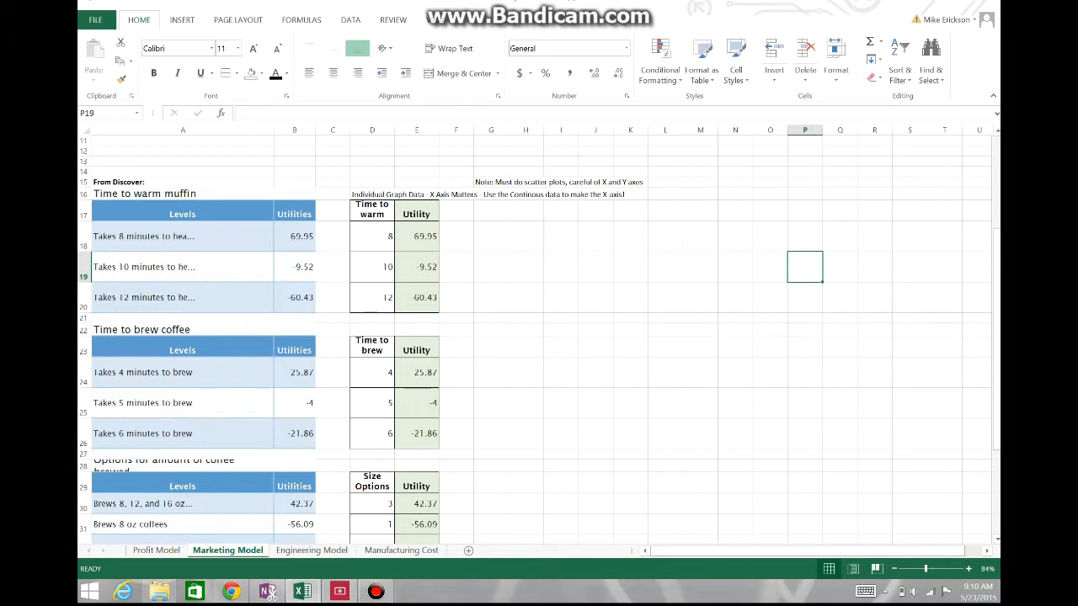
scroll(539, 337, "down", 3)
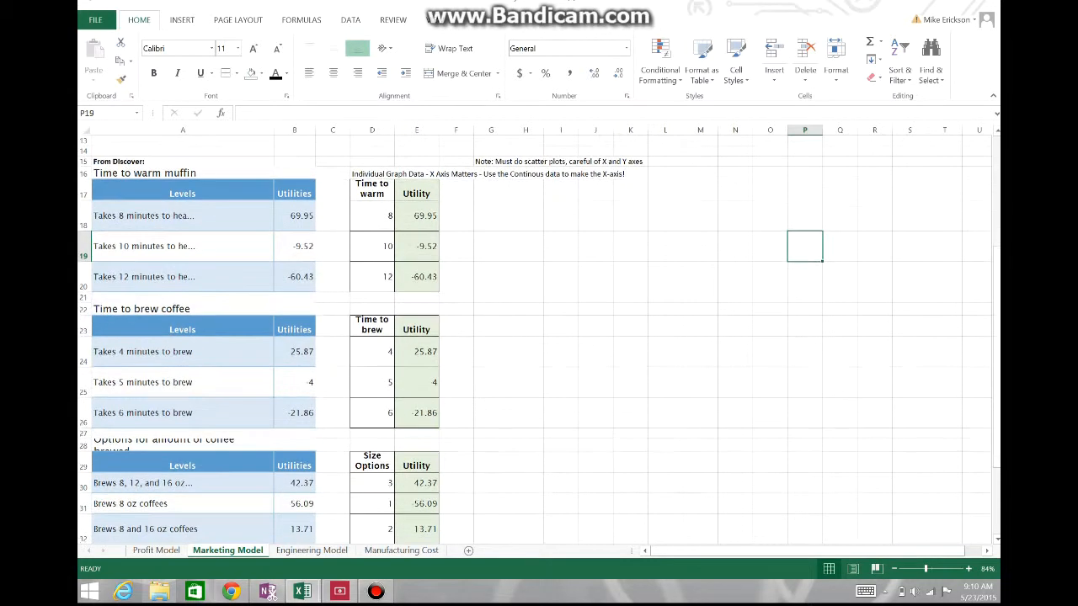
scroll(538, 337, "up", 6)
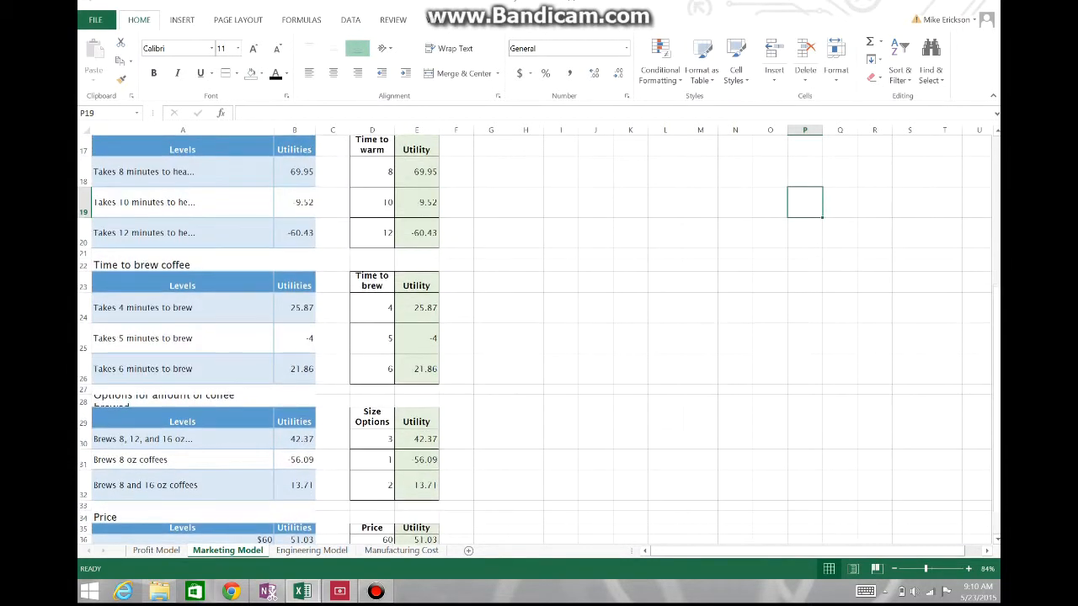
scroll(539, 337, "down", 3)
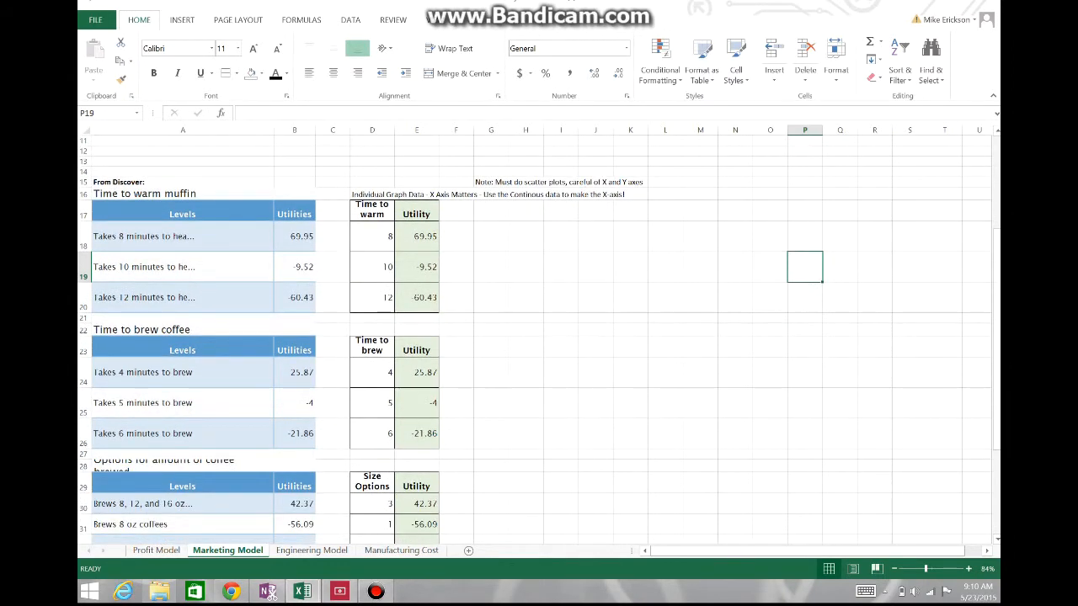
Step: Insert a scatter chart of the muffin warming data D18:E20, place it beside the table and reduce its height to fit
left_click_drag(375, 238, 421, 299)
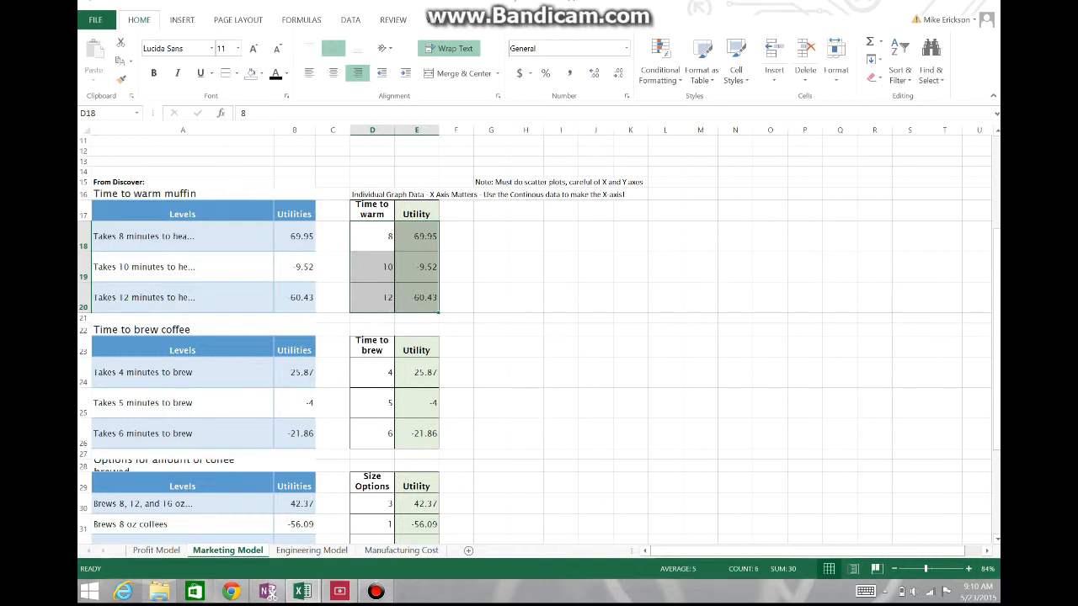
left_click(350, 19)
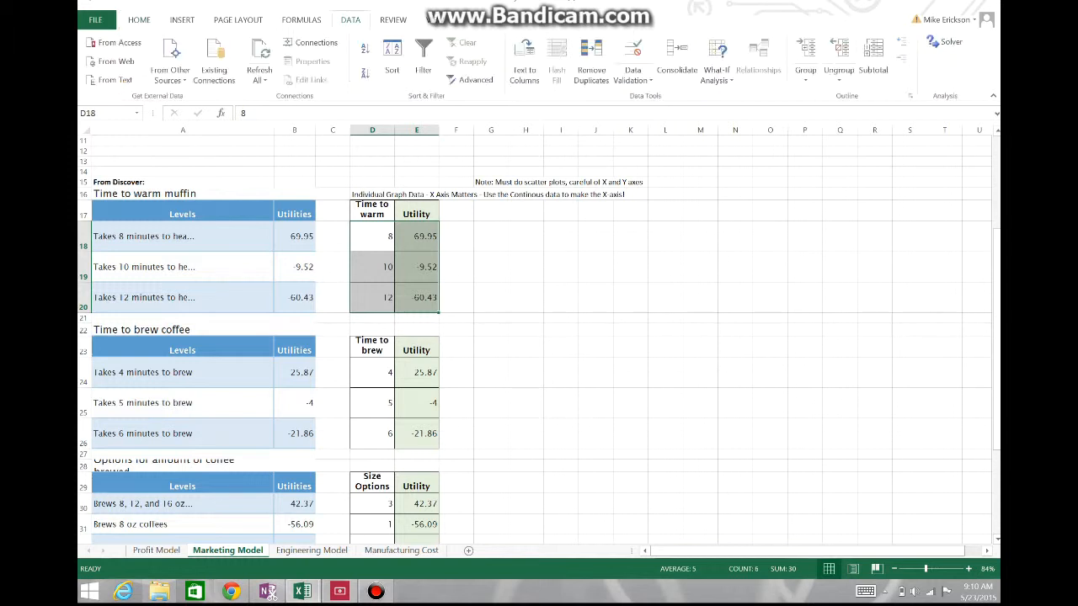
left_click(182, 19)
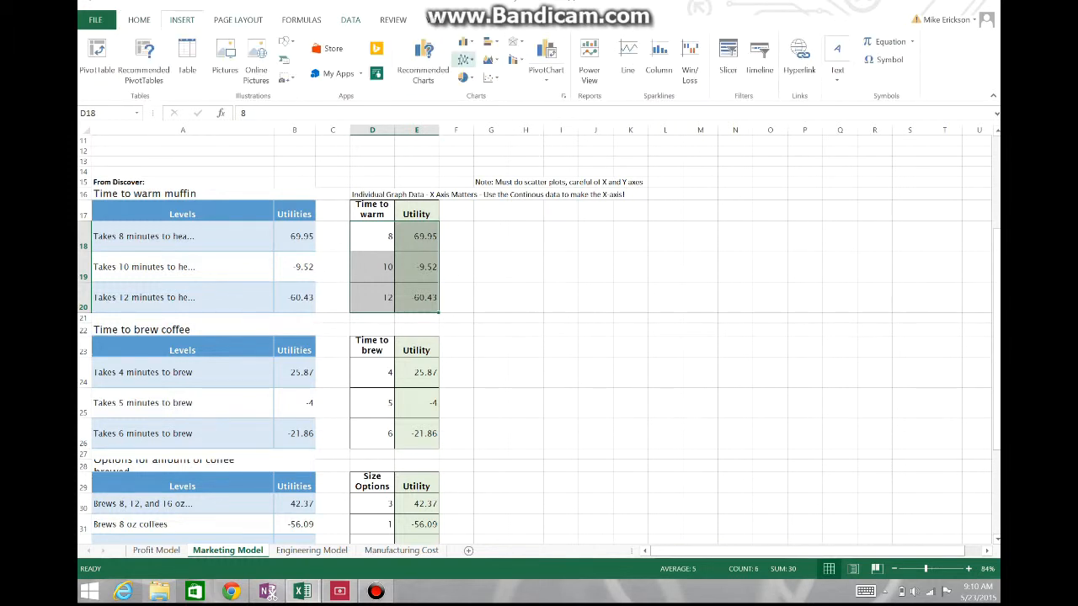
left_click(488, 77)
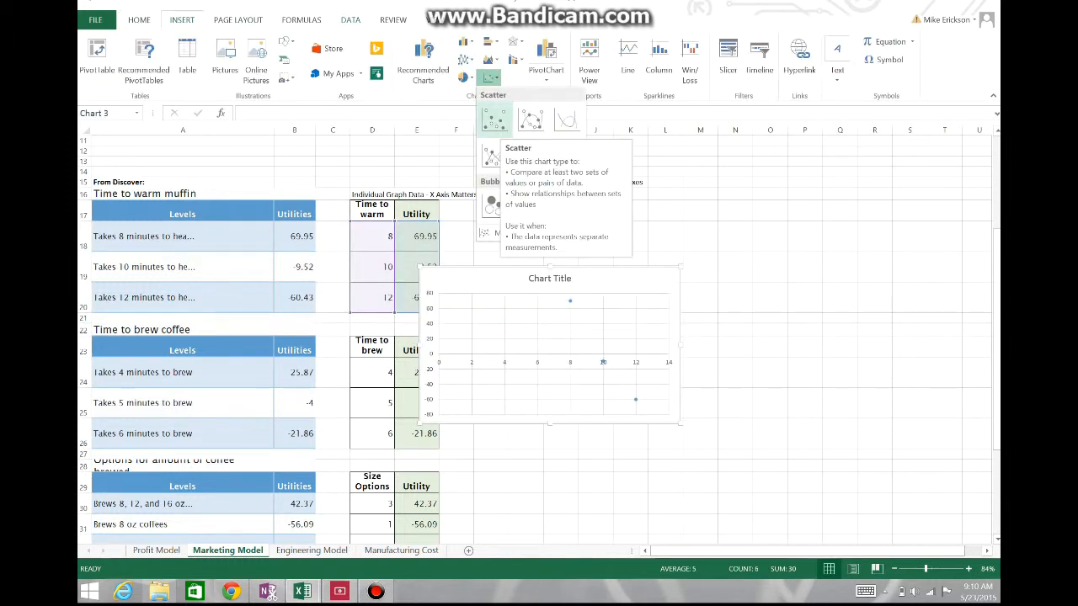
left_click(494, 120)
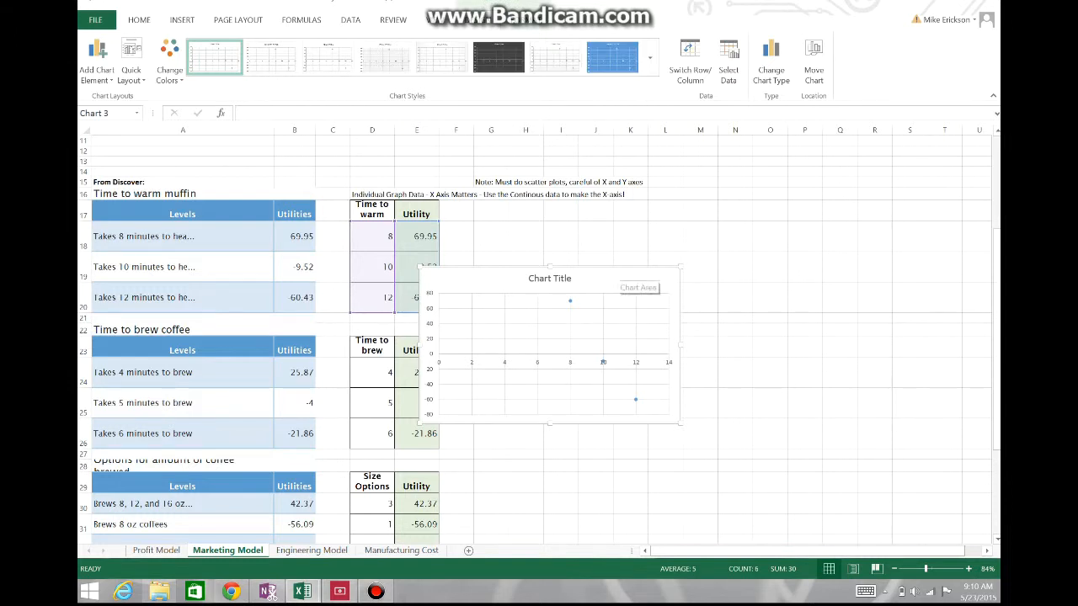
mouse_move(622, 274)
left_mouse_down()
mouse_move(668, 242)
mouse_move(672, 212)
left_mouse_up()
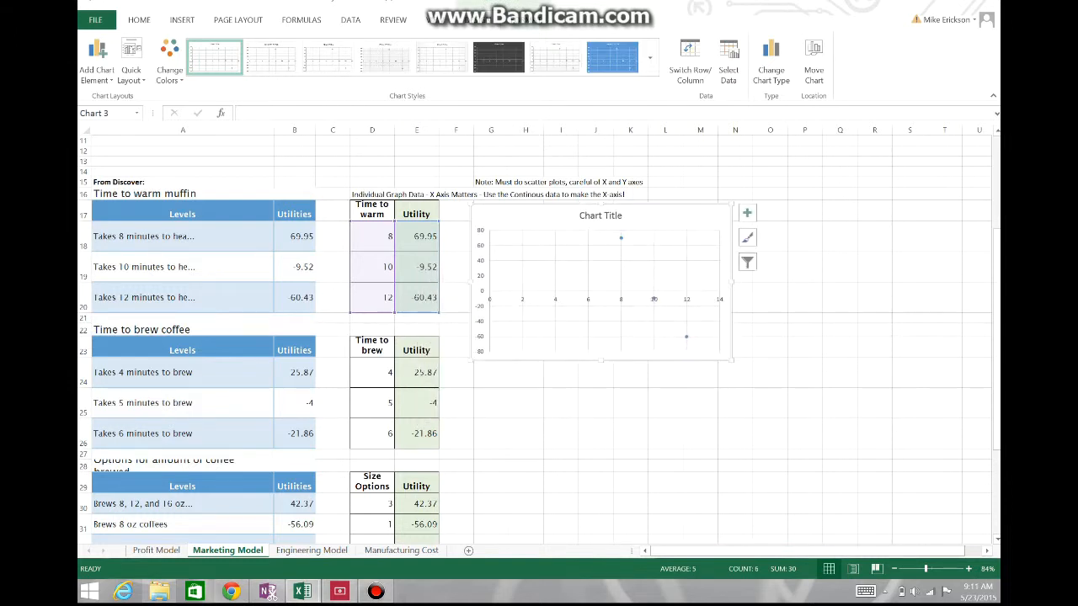
left_click_drag(600, 360, 600, 322)
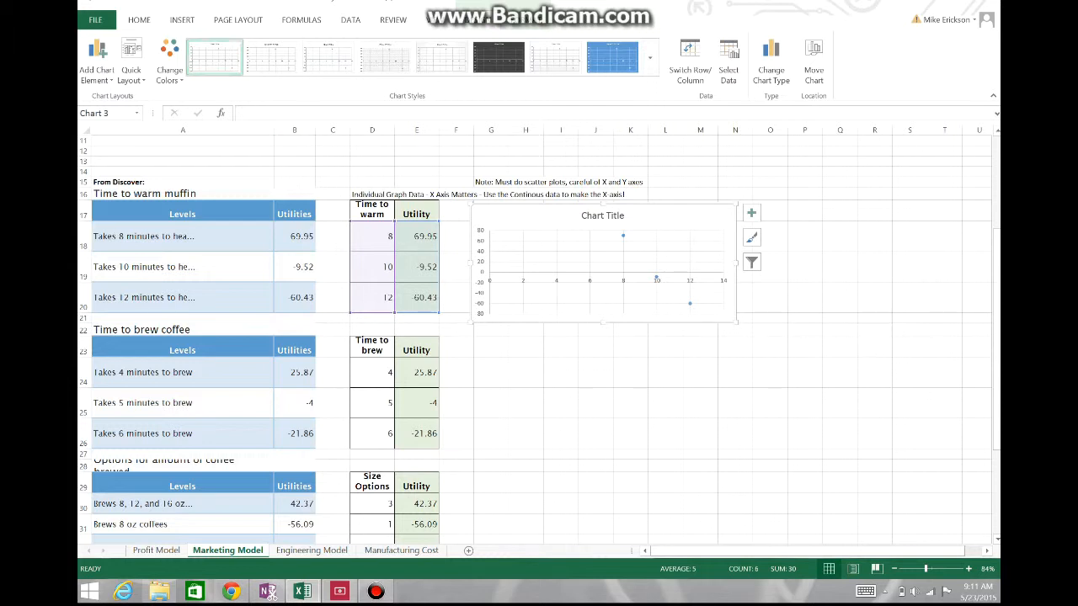
Step: Apply the chart layout with trendline, equation and R-squared value, and set the trendline type to polynomial of order 2
left_click(132, 66)
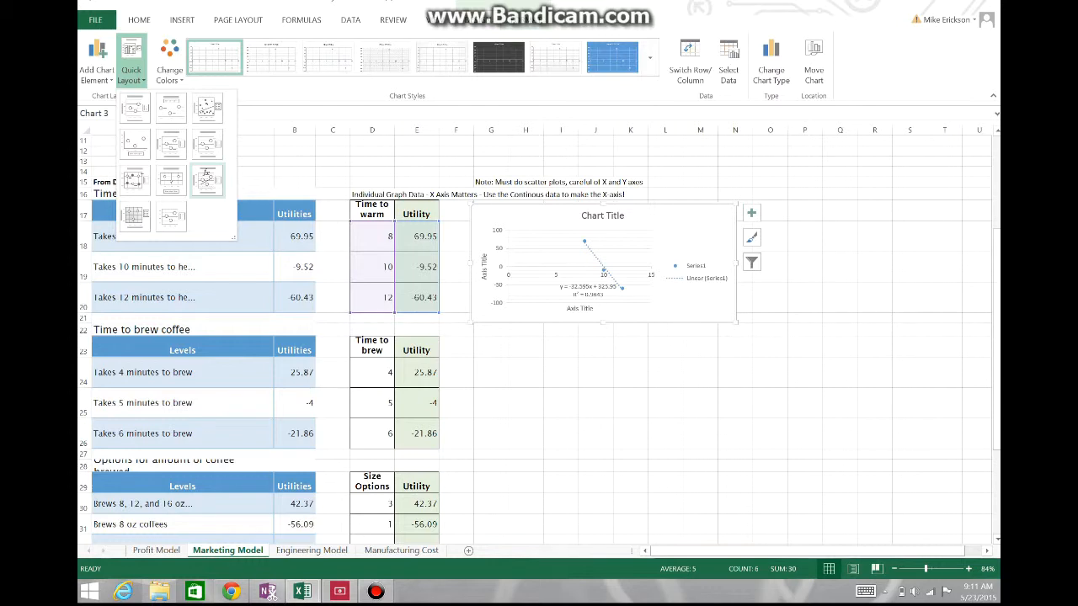
left_click(206, 177)
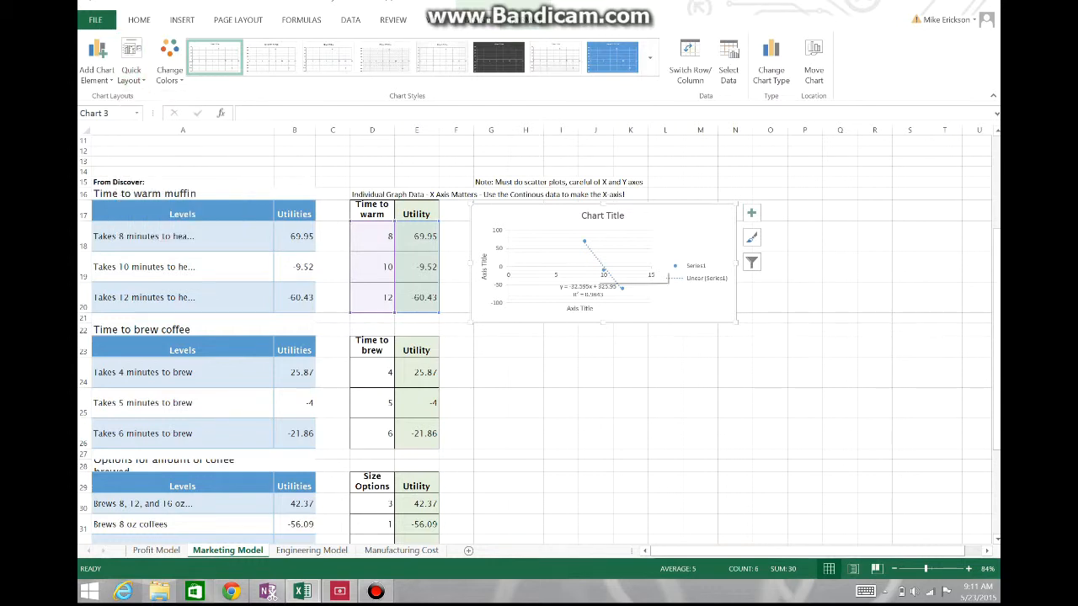
left_click(603, 269)
double_click(612, 280)
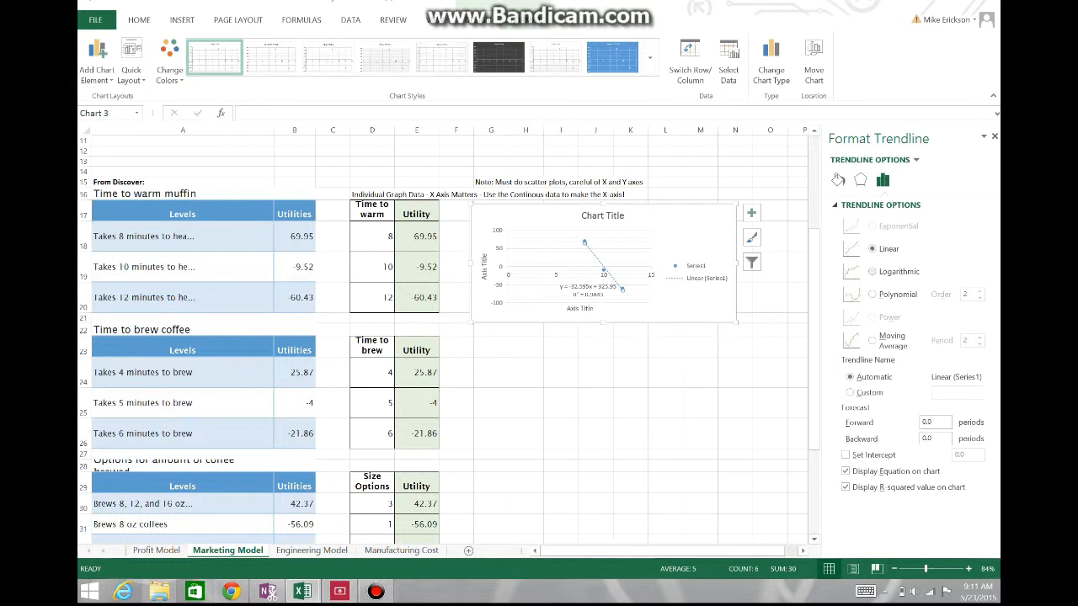
left_click(872, 294)
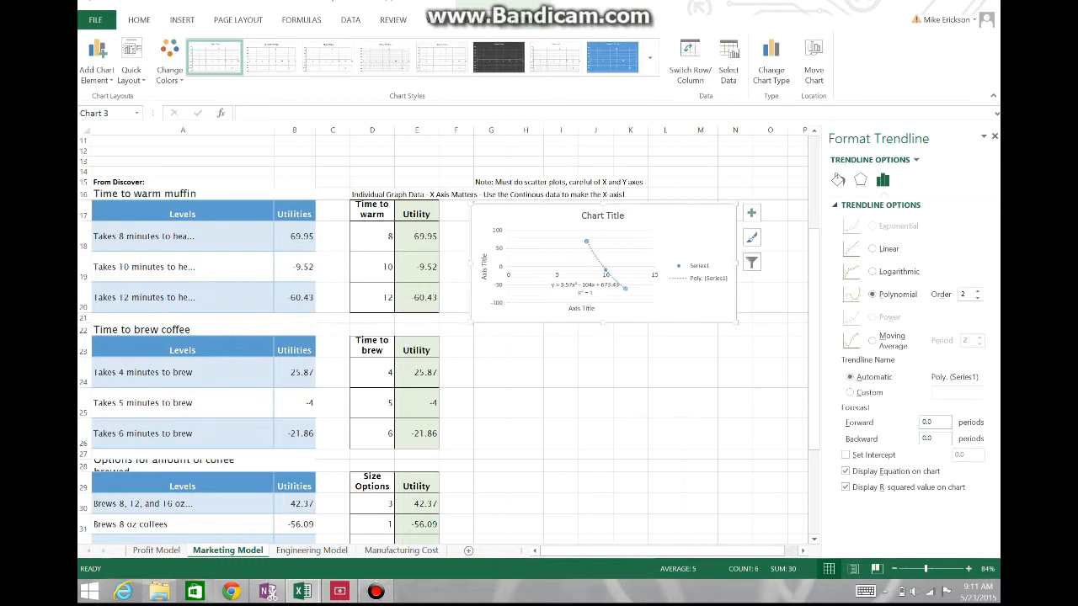
Step: Move the trendline equation label away from the curve to the free space above the chart legend
left_click(585, 287)
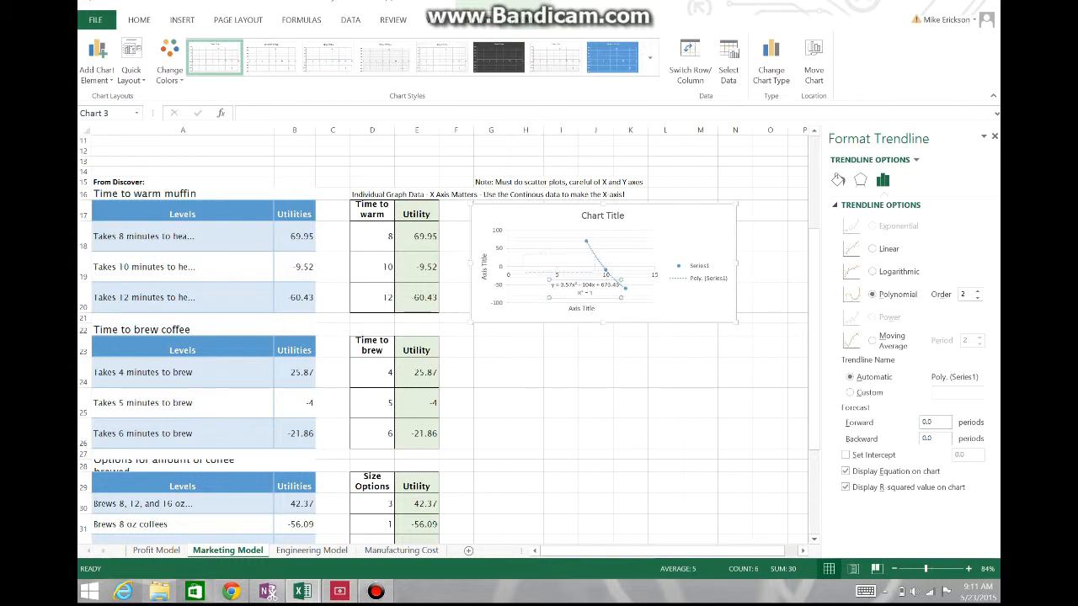
left_click_drag(556, 264, 551, 252)
left_click_drag(691, 239, 692, 239)
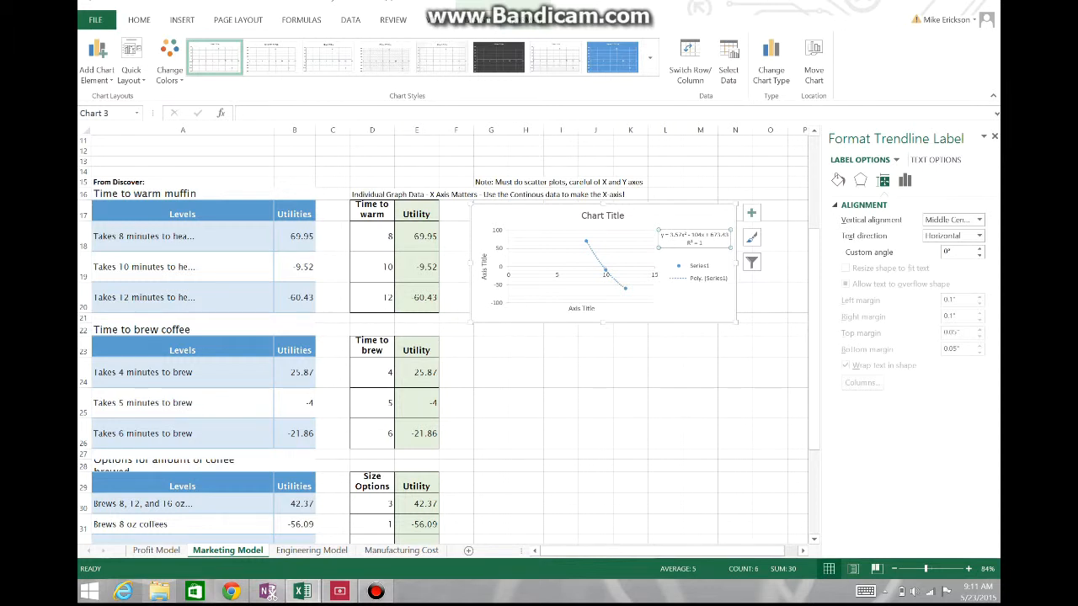
Step: Examine the utility charts and trendline equations for warming time, brewing time, size options and price on the marketing sheet
scroll(443, 336, "down", 3)
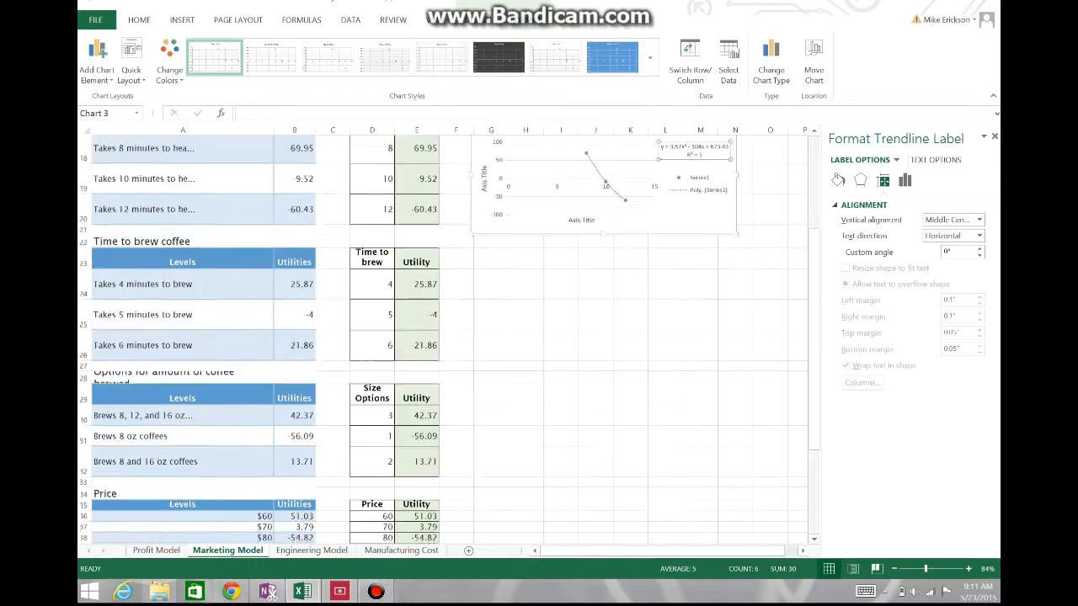
scroll(443, 337, "up", 5)
scroll(443, 336, "up", 1)
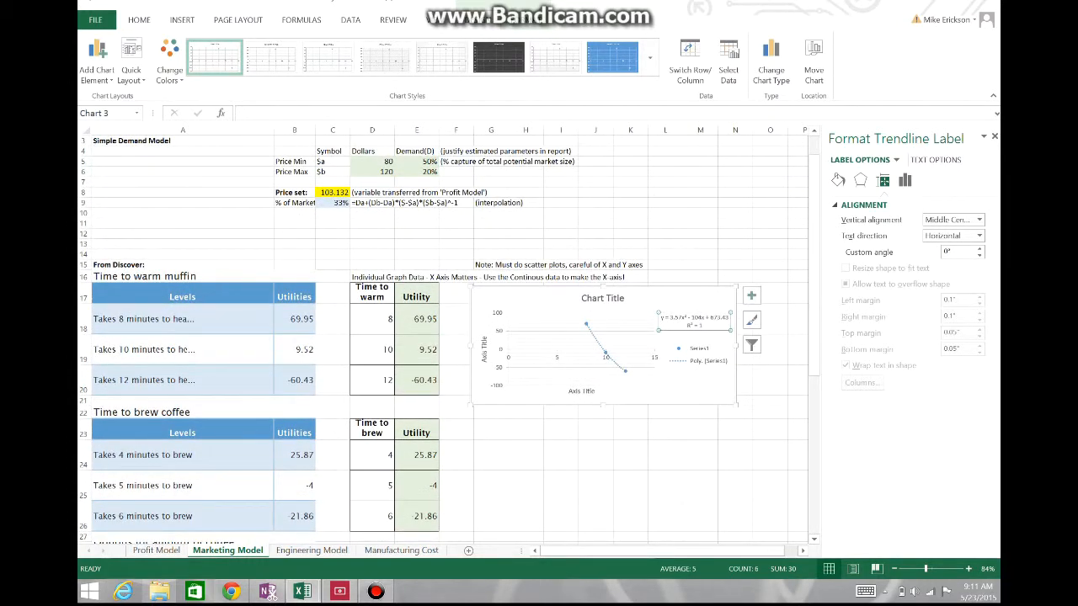
left_click(376, 591)
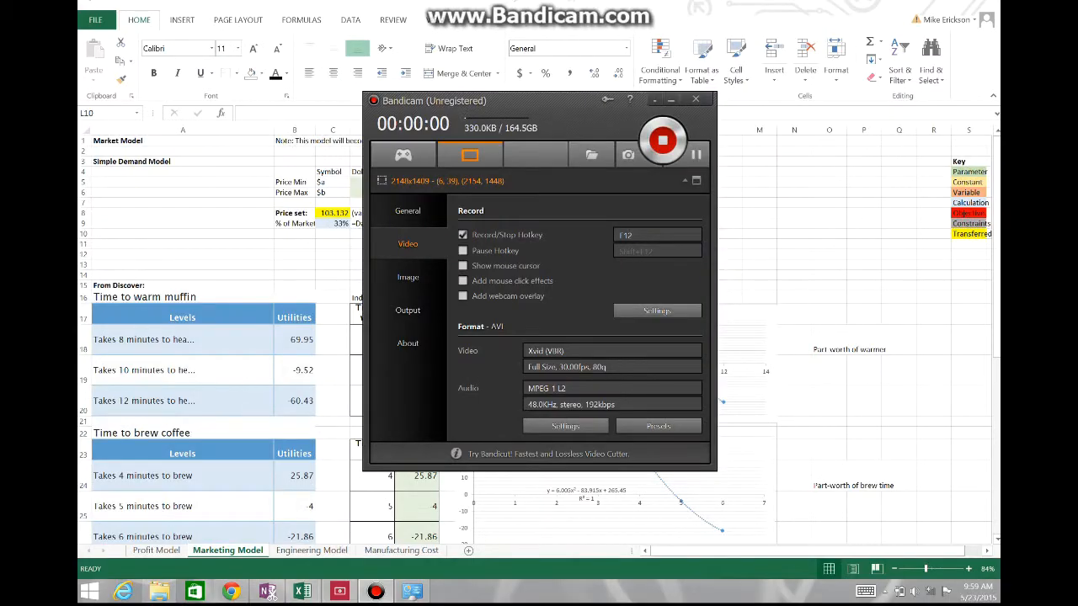
key("F12")
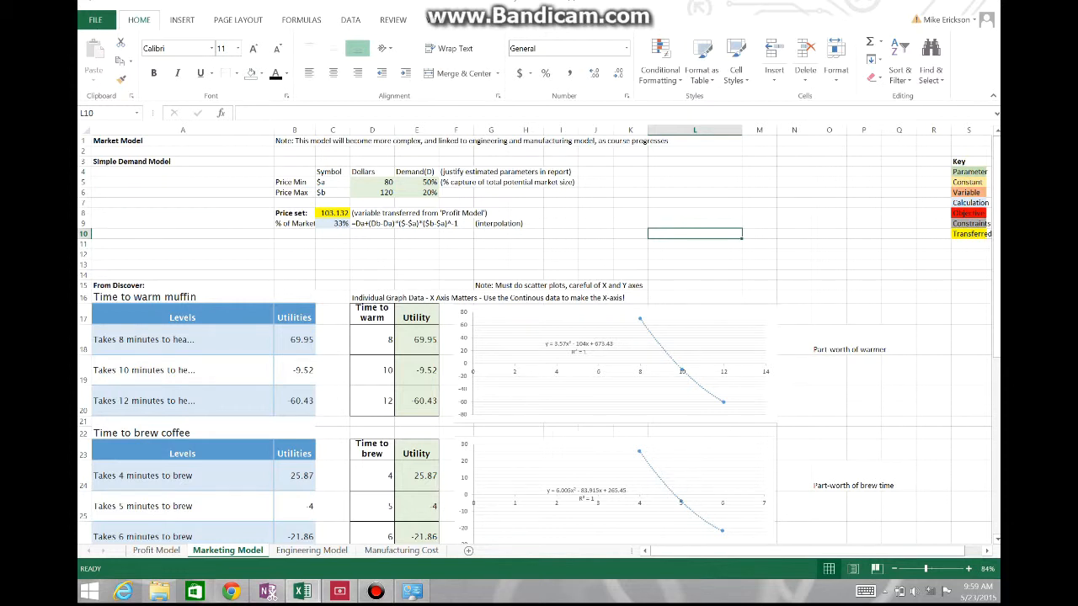
scroll(711, 350, "down", 2)
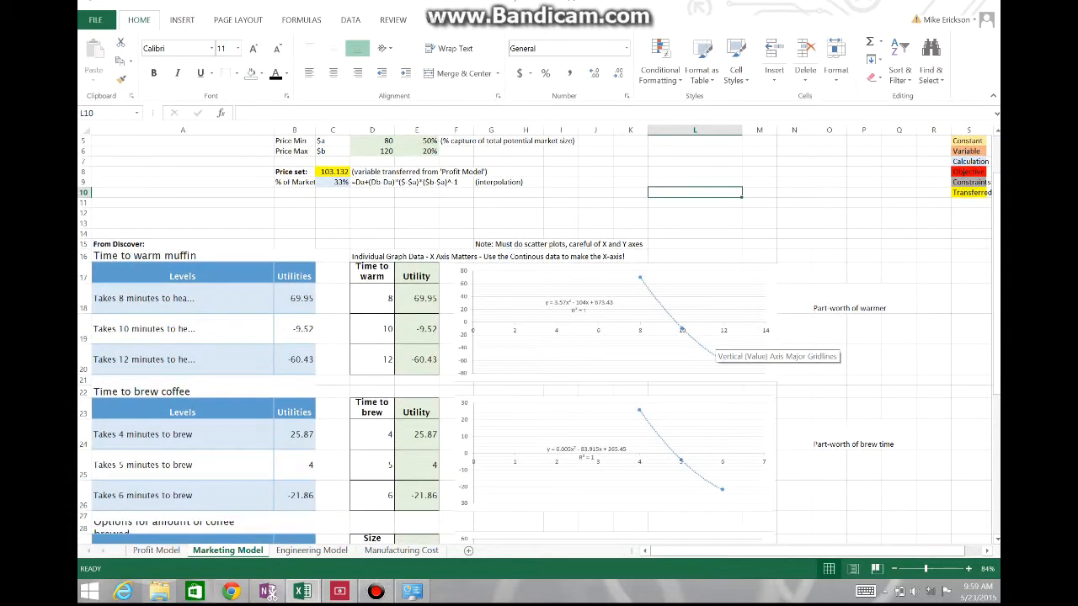
scroll(671, 353, "down", 7)
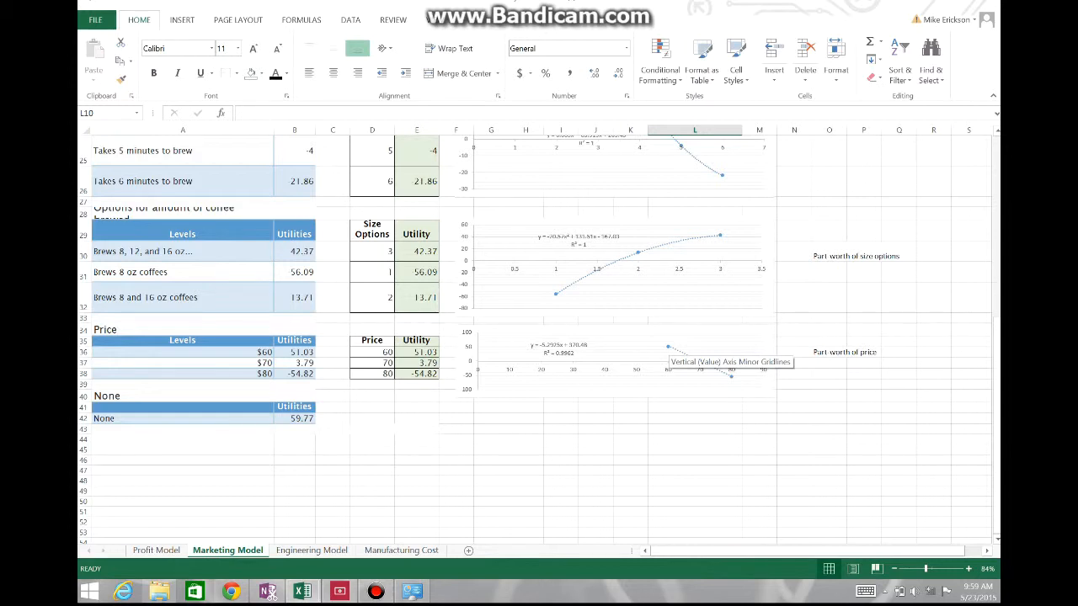
scroll(671, 354, "up", 8)
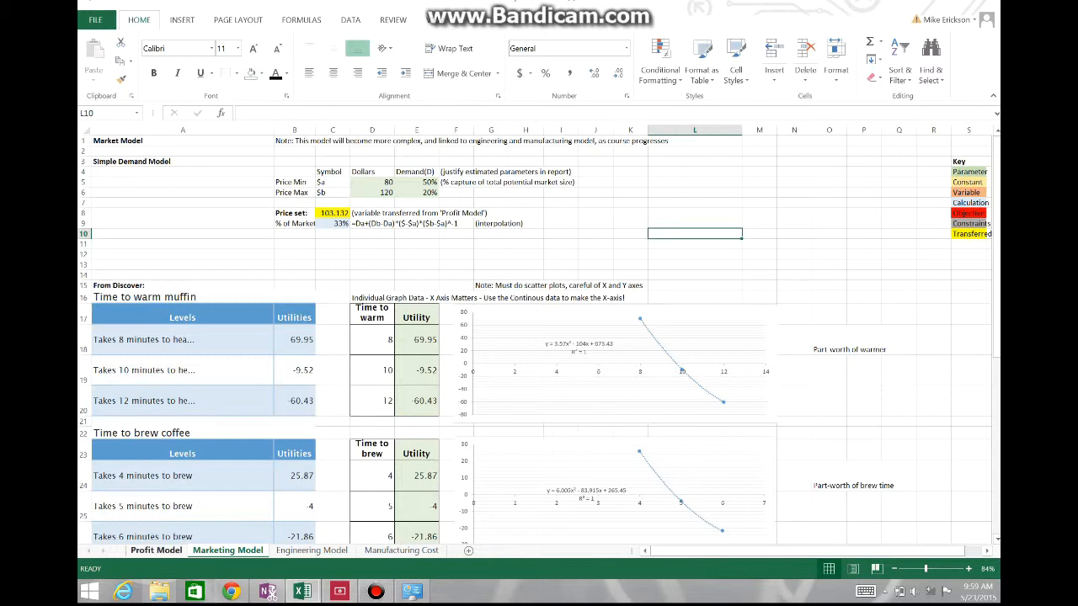
Step: Copy the Price variable row B26:D26 from the Profit Model sheet to cell L5 of the Marketing Model sheet
left_click(156, 549)
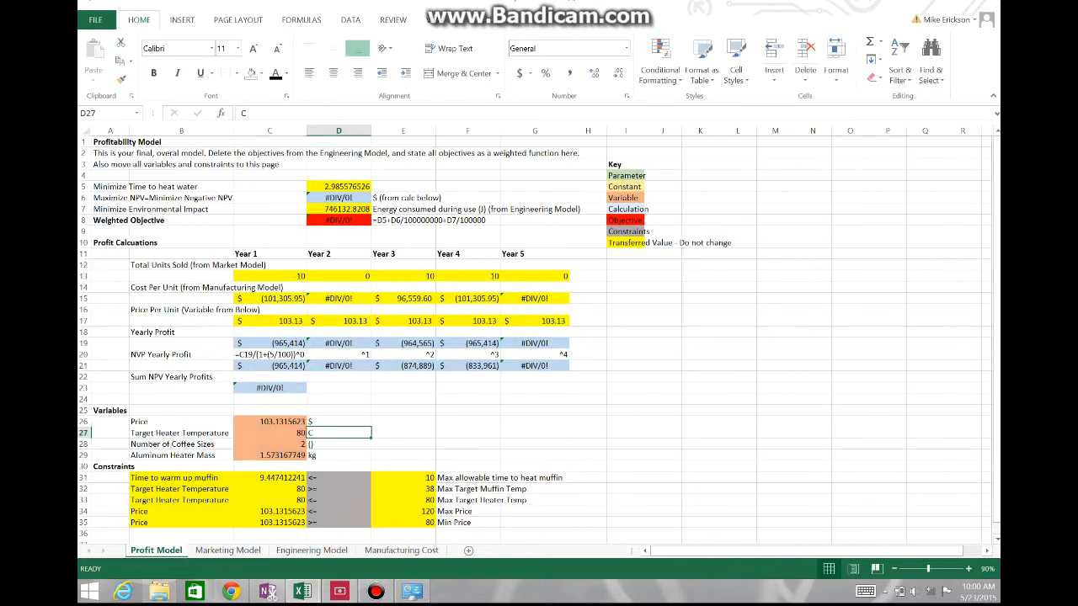
left_click(339, 422)
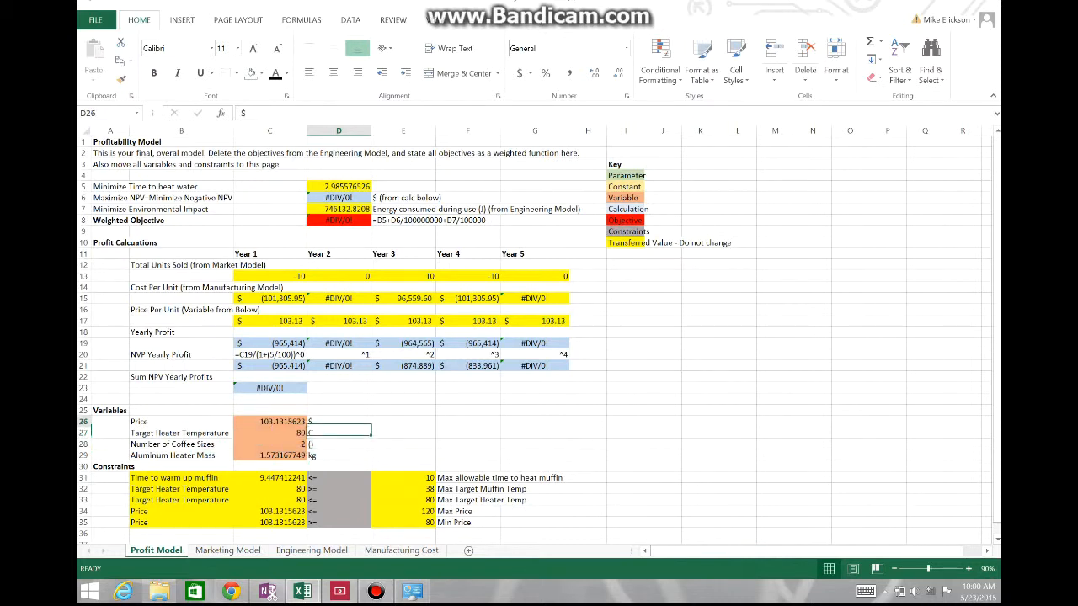
left_click_drag(338, 421, 168, 422)
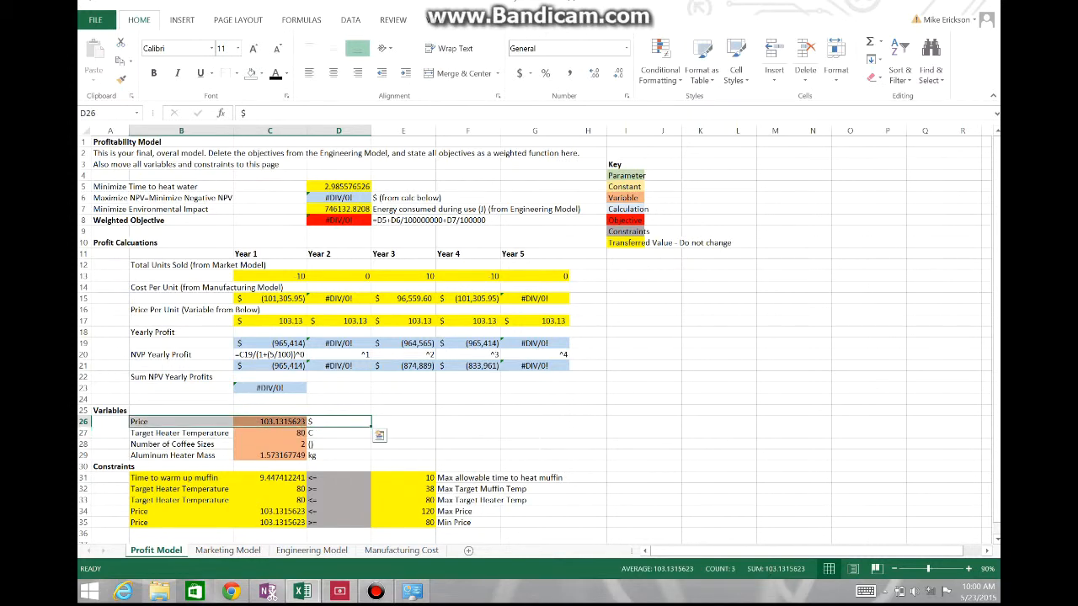
key("ctrl+c")
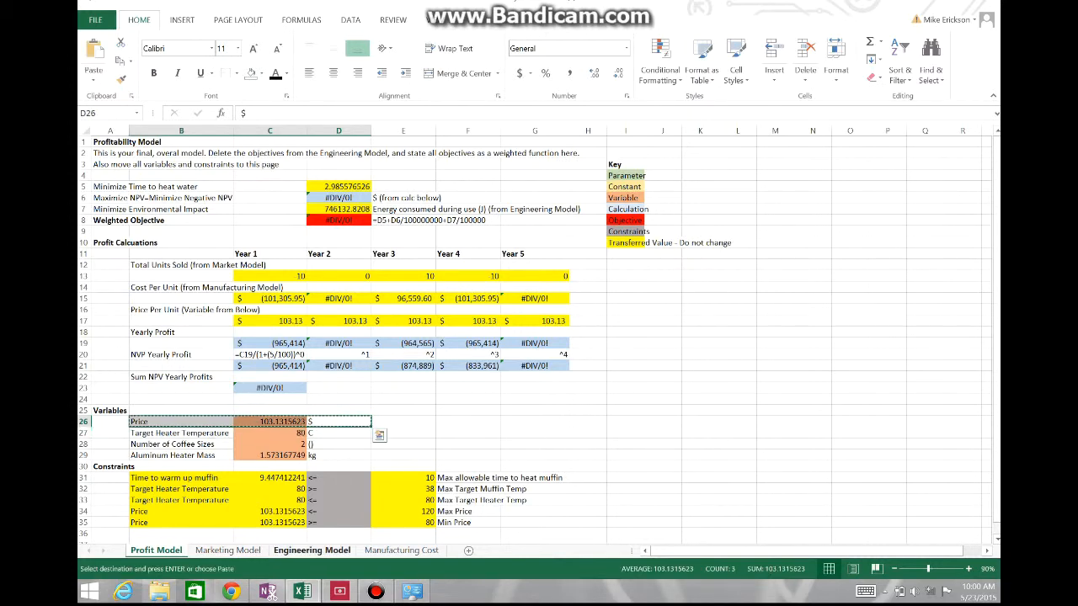
left_click(311, 549)
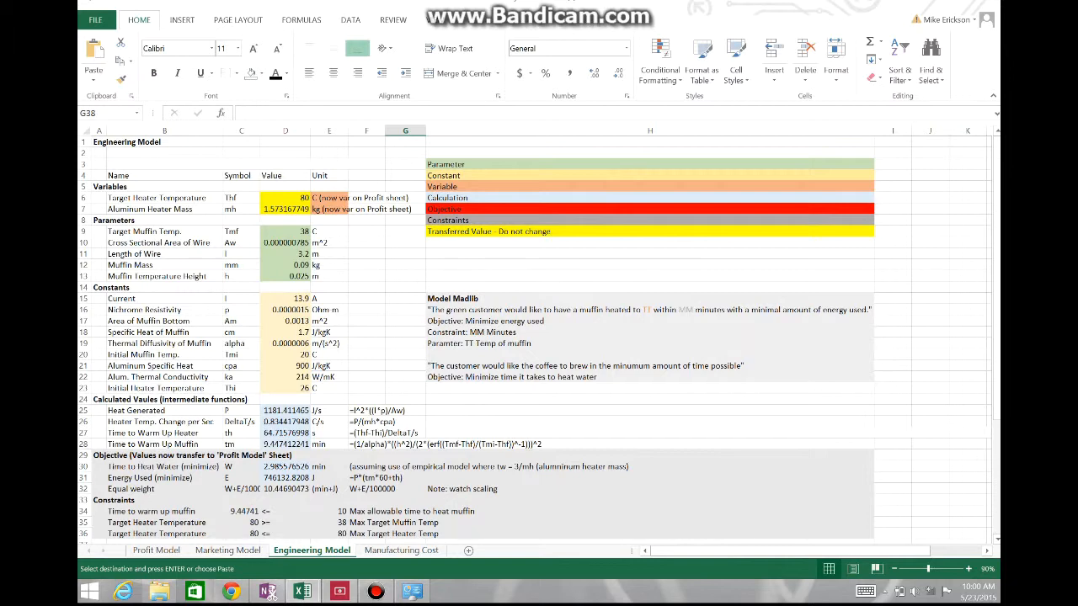
left_click(227, 550)
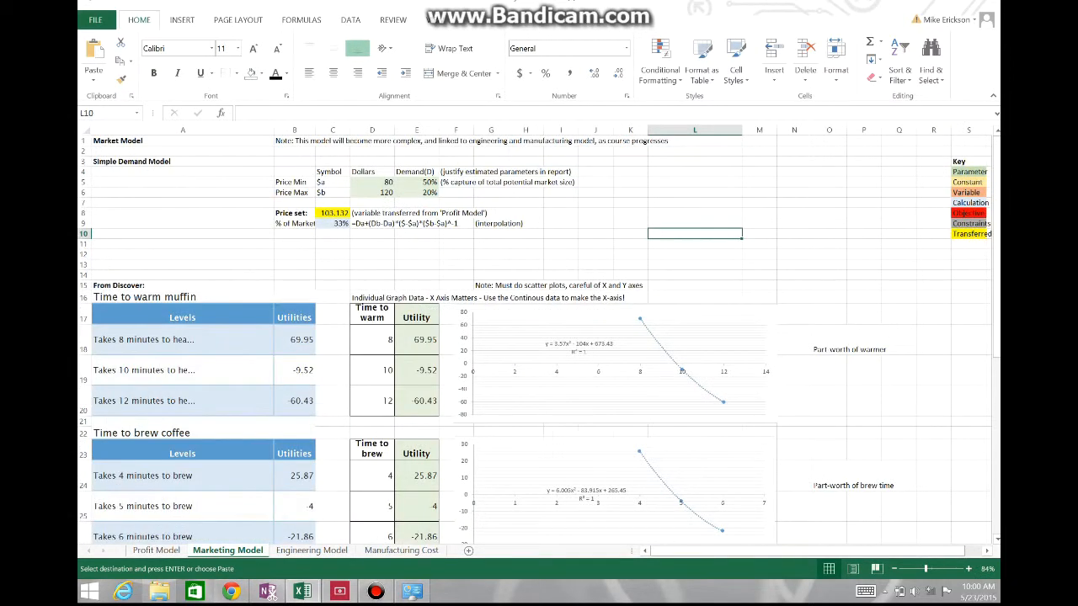
left_click(695, 182)
key("ctrl+v")
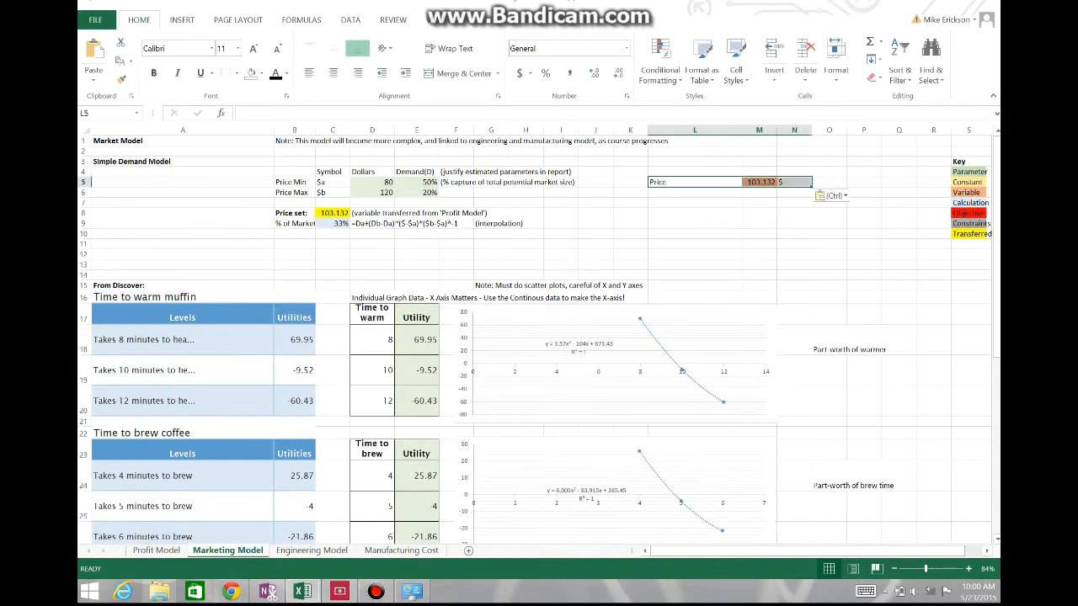
Step: Copy the Number of Coffee Sizes row B28:D28 from the Profit Model sheet to cell L6 of the Marketing Model sheet
left_click(156, 549)
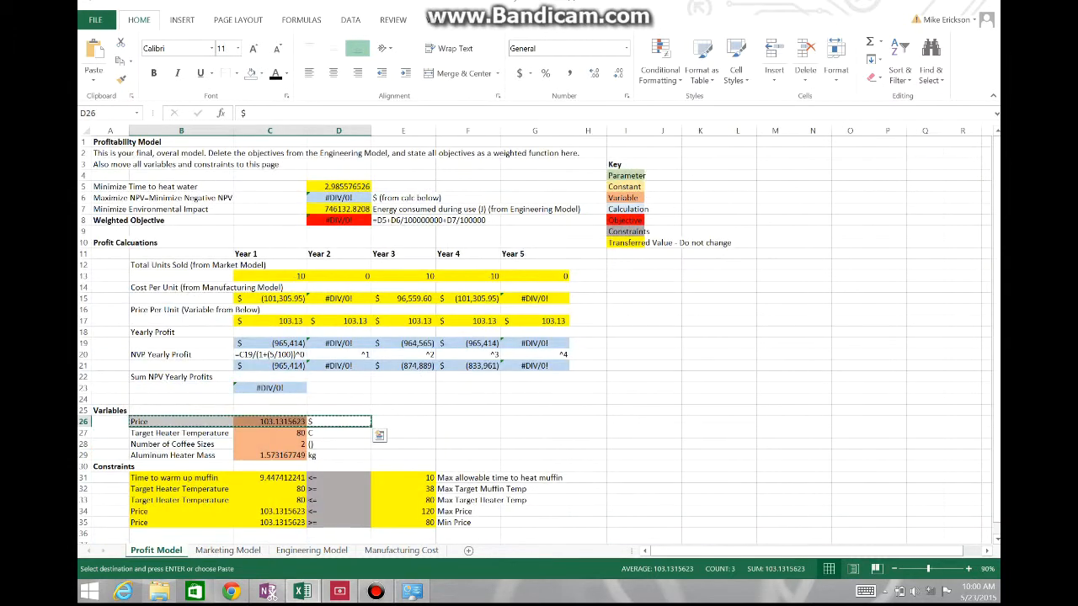
left_click_drag(181, 443, 339, 443)
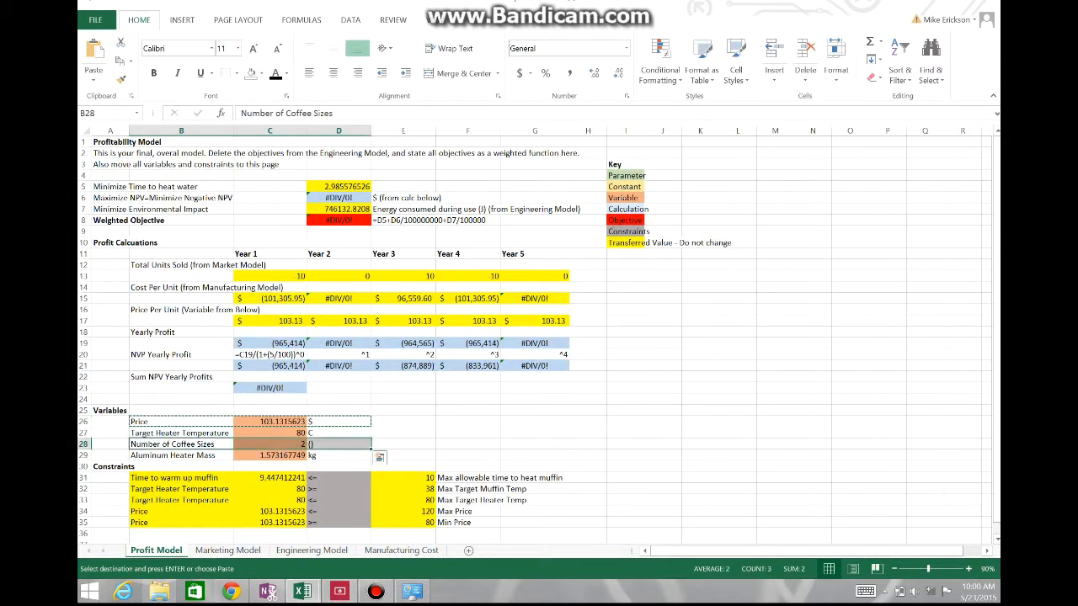
key("ctrl+c")
left_click(227, 549)
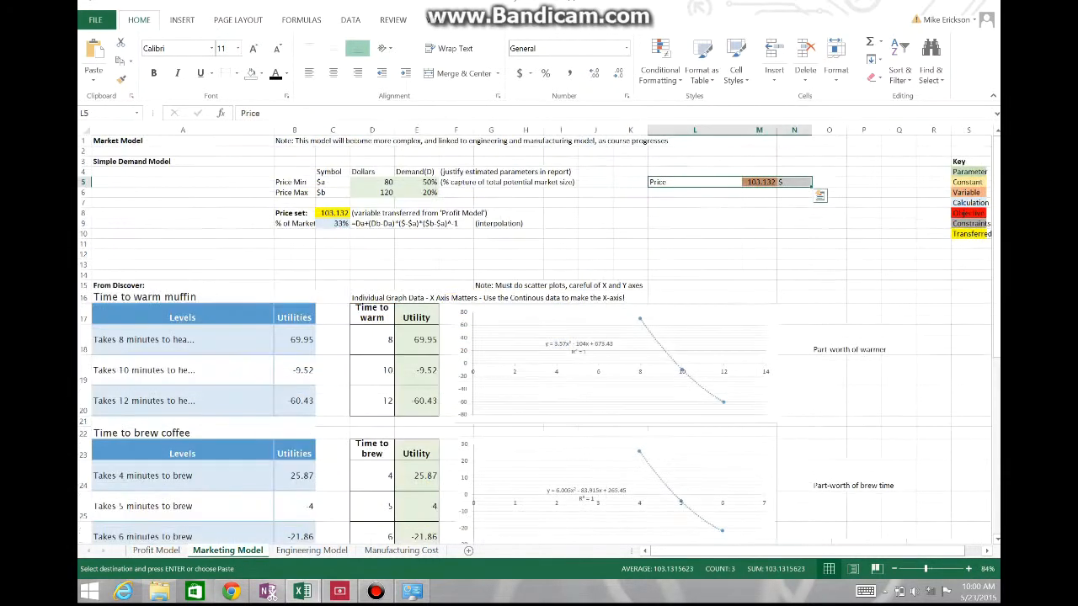
left_click(694, 192)
key("ctrl+v")
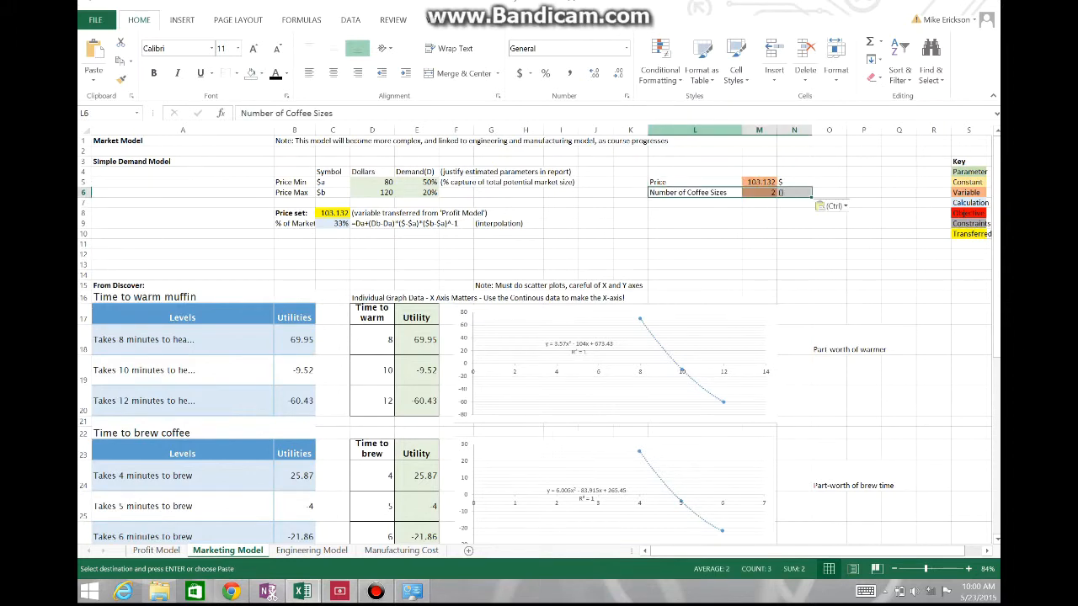
Step: Try to copy the whole Time to Warm Up Muffin row from the Engineering Model to Marketing Model cell L7, then undo the paste
left_click(312, 550)
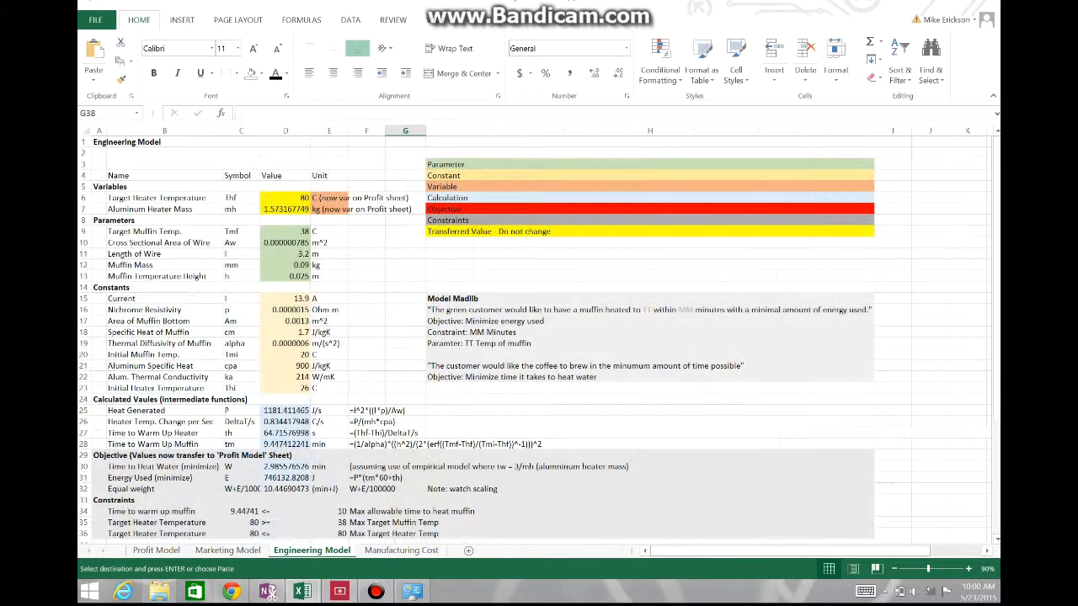
scroll(534, 337, "down", 2)
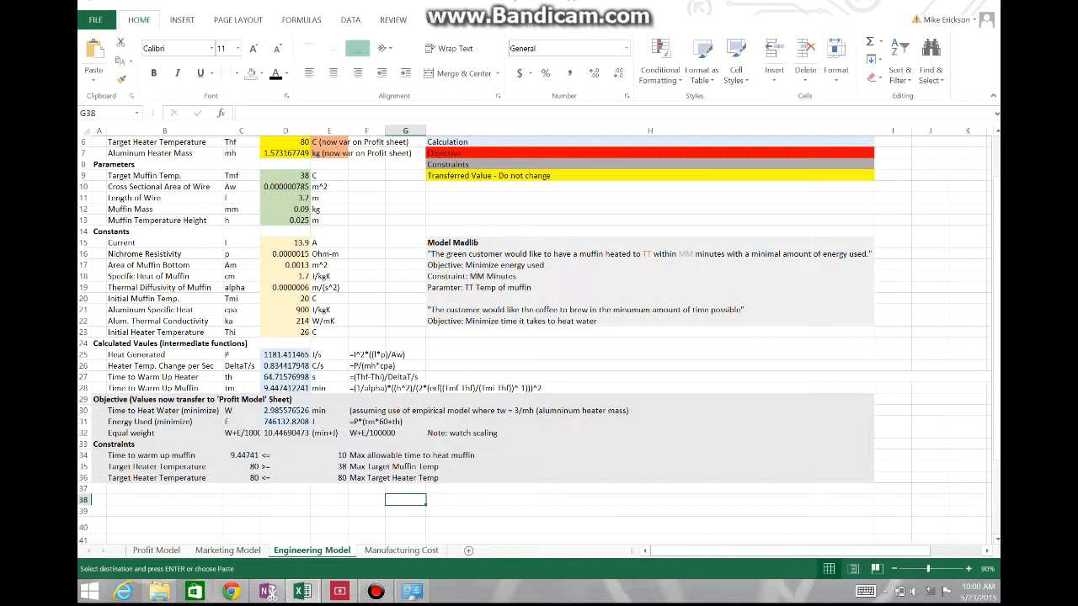
left_click_drag(135, 388, 332, 388)
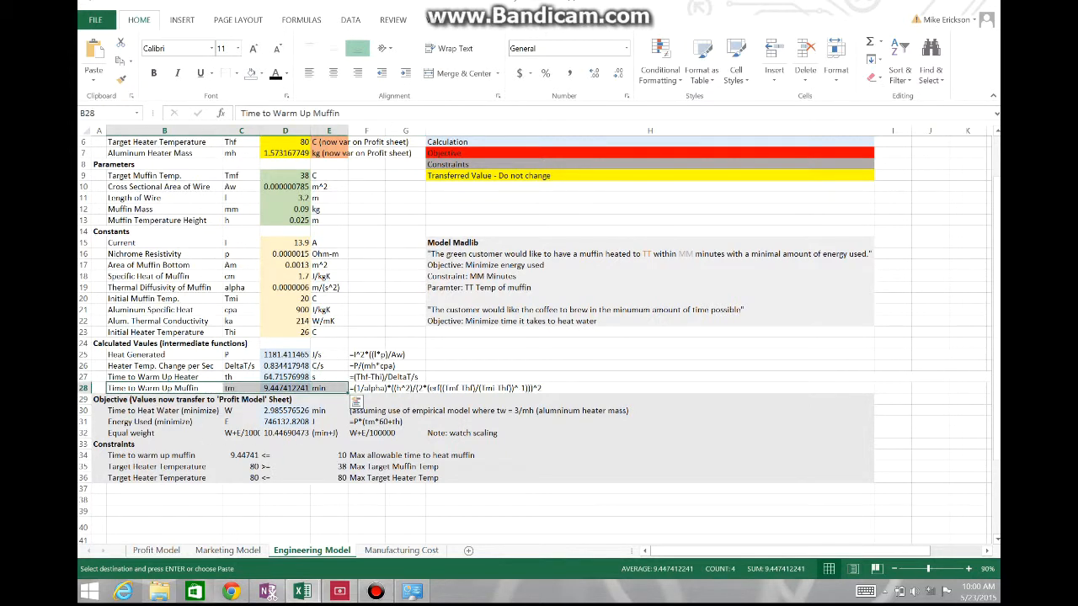
left_click(155, 550)
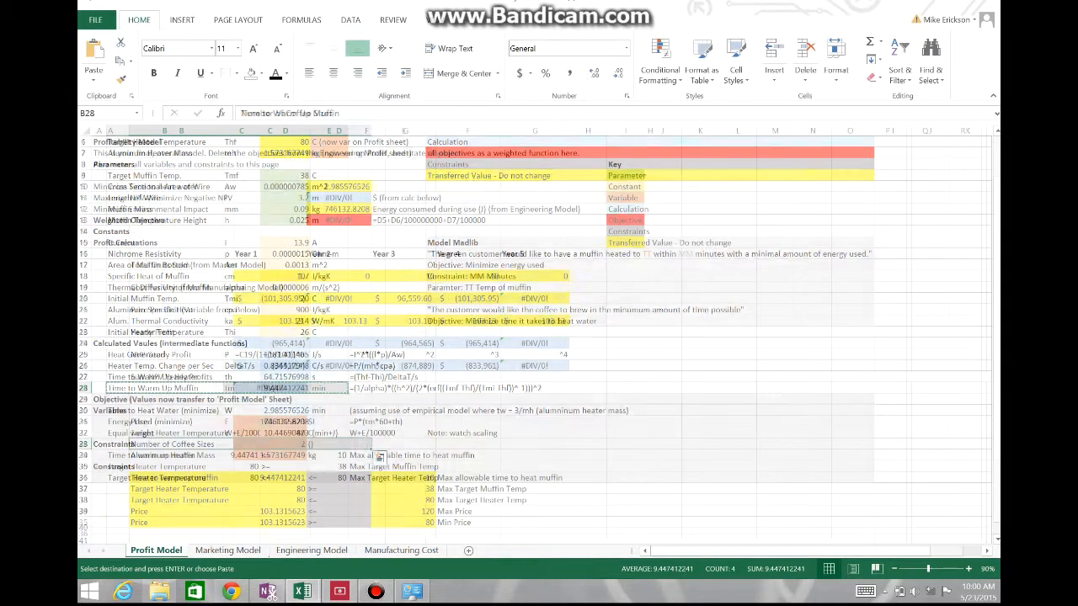
left_click(227, 550)
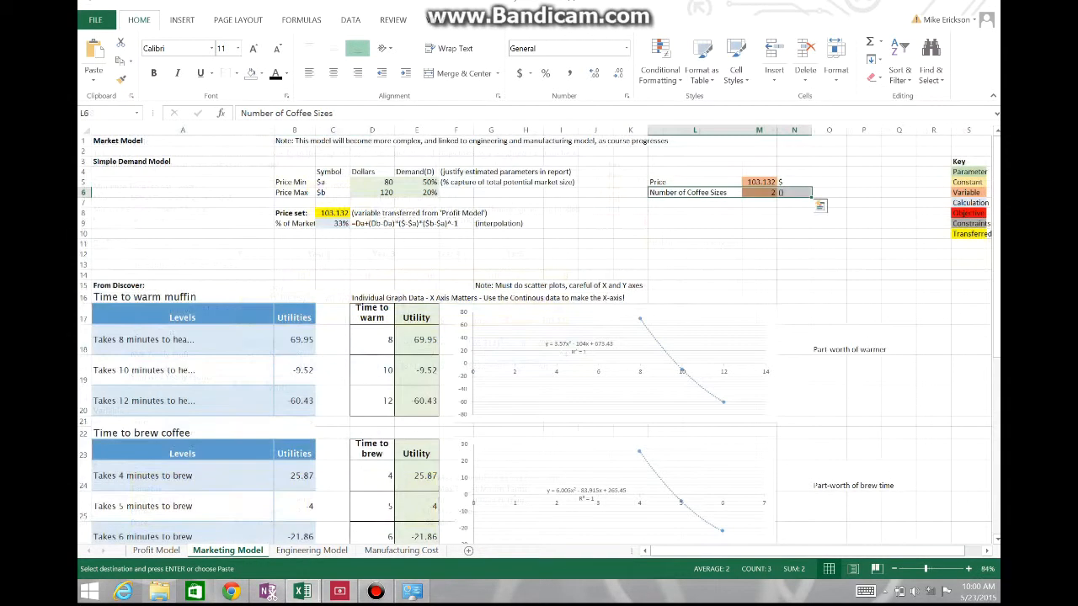
left_click(694, 203)
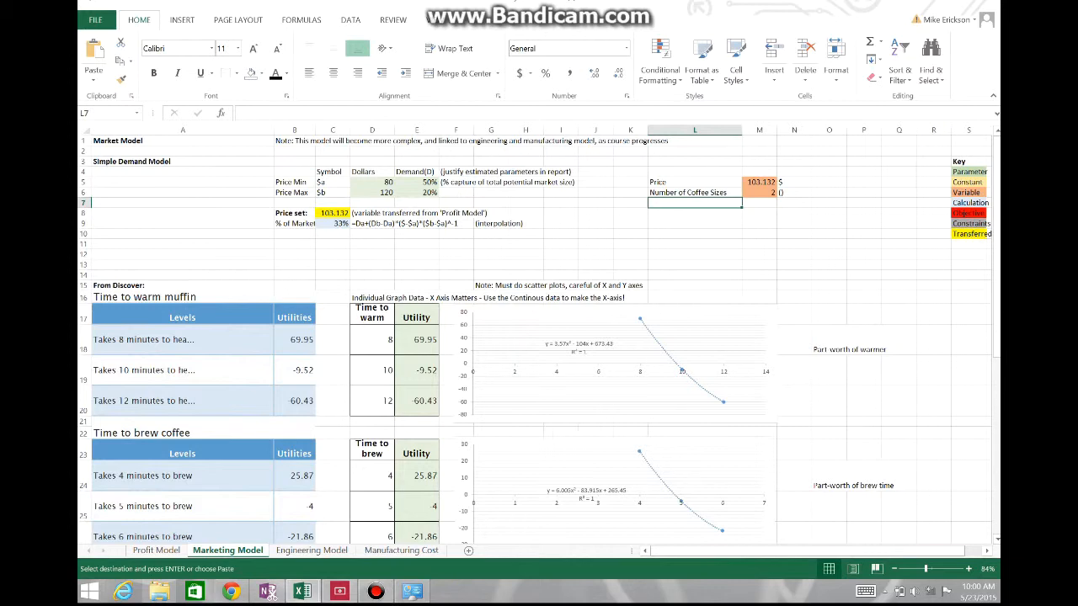
key("ctrl+v")
left_click(829, 223)
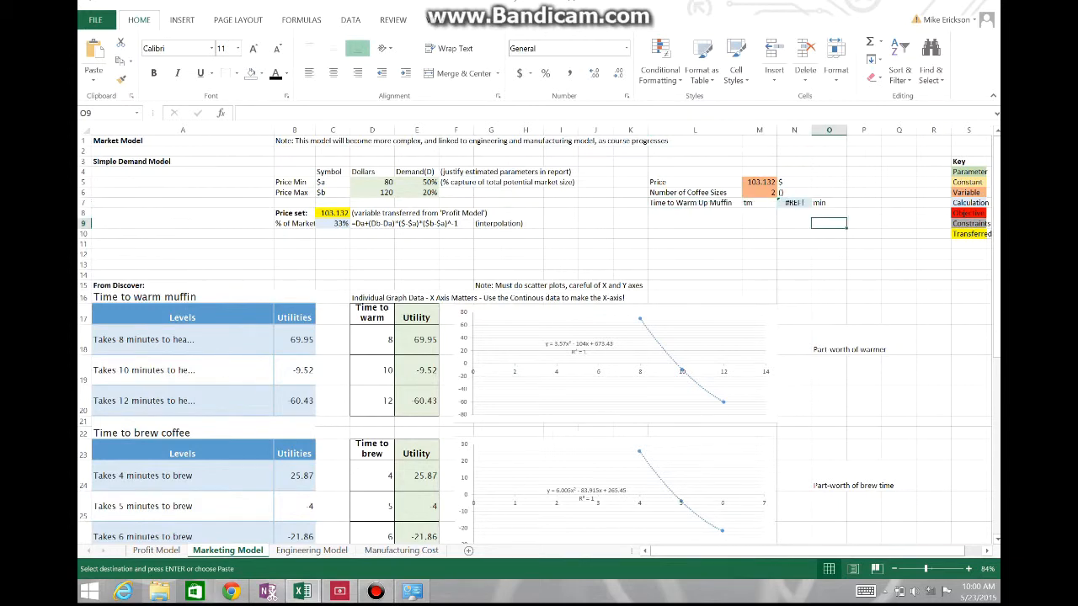
key("ctrl+z")
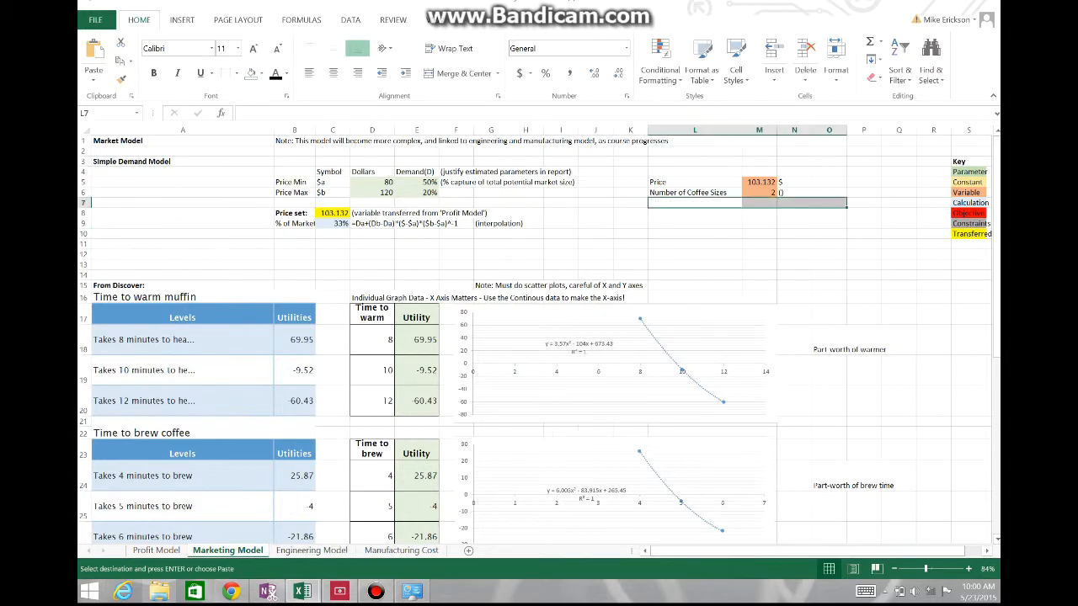
Step: Copy only the Time to Warm Up Muffin label from Engineering Model cell B28 to cell L7 of the Marketing Model
left_click(311, 550)
left_click(329, 399)
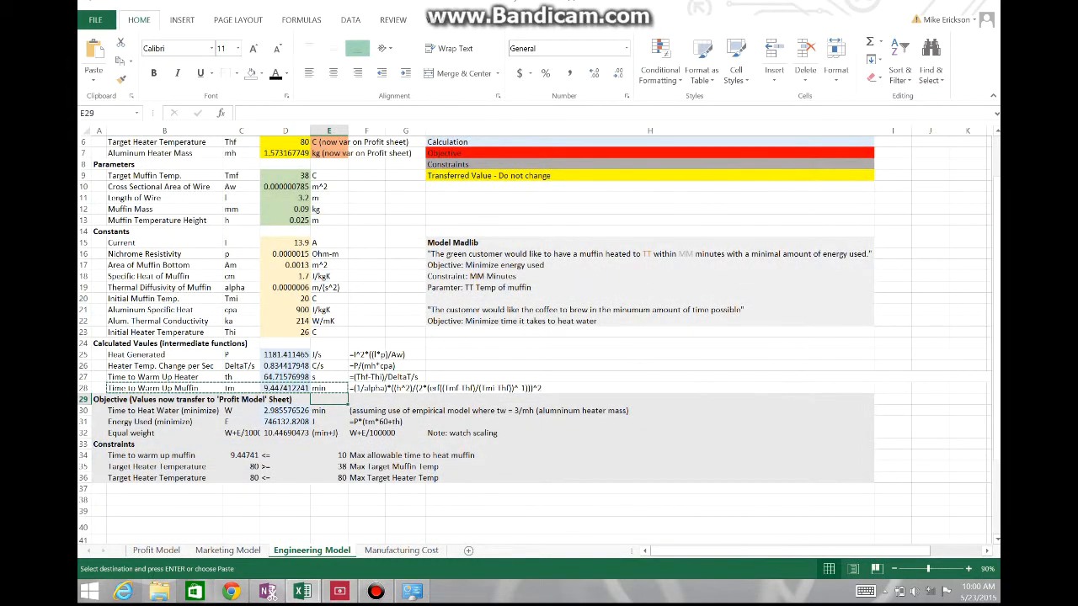
left_click(285, 388)
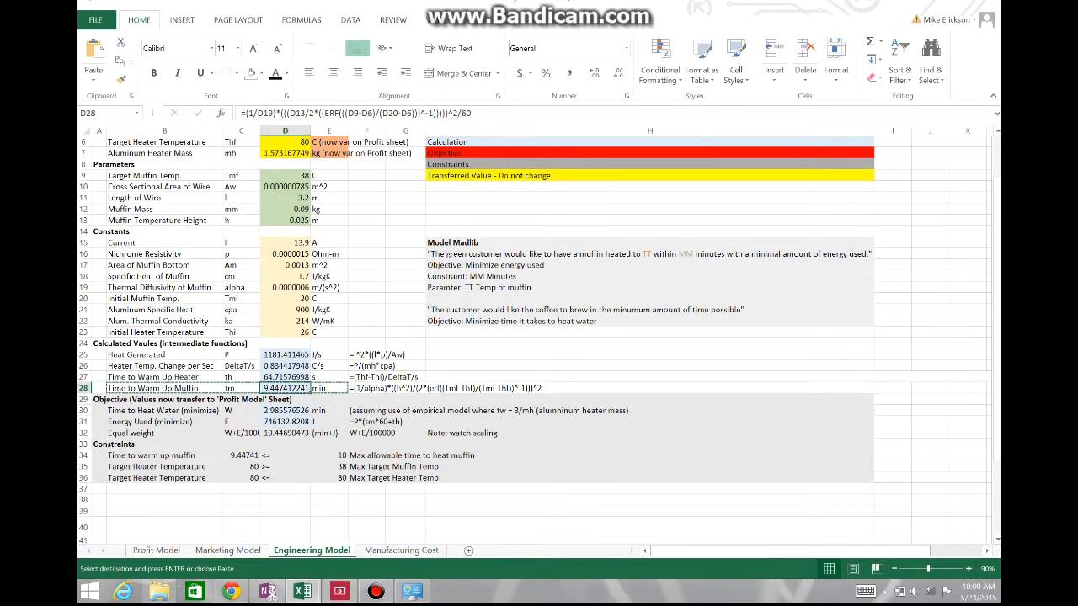
left_click(164, 388)
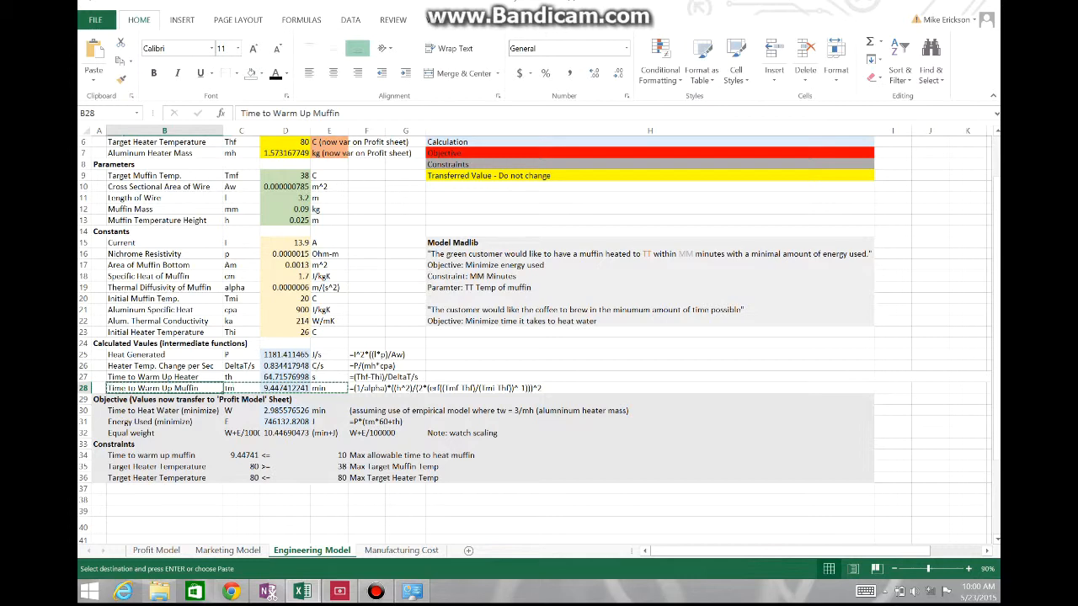
key("ctrl+c")
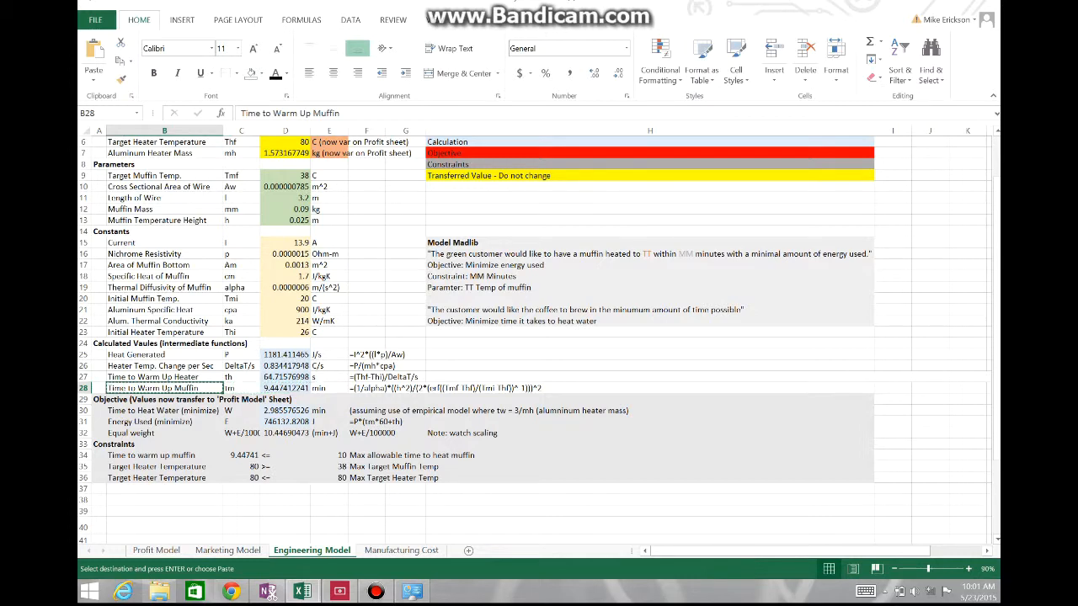
left_click(228, 550)
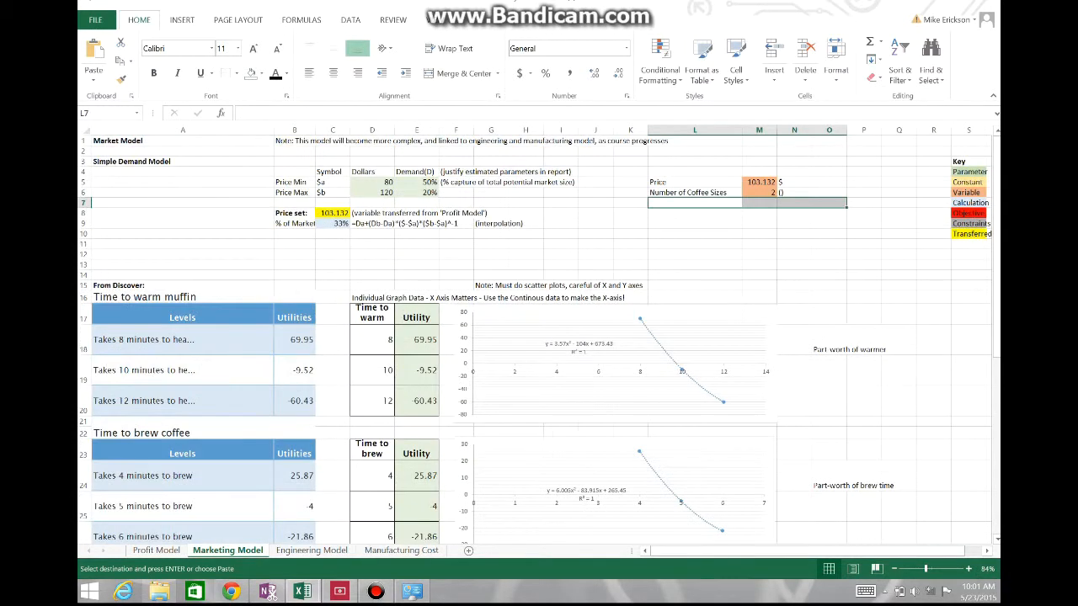
key("ctrl+v")
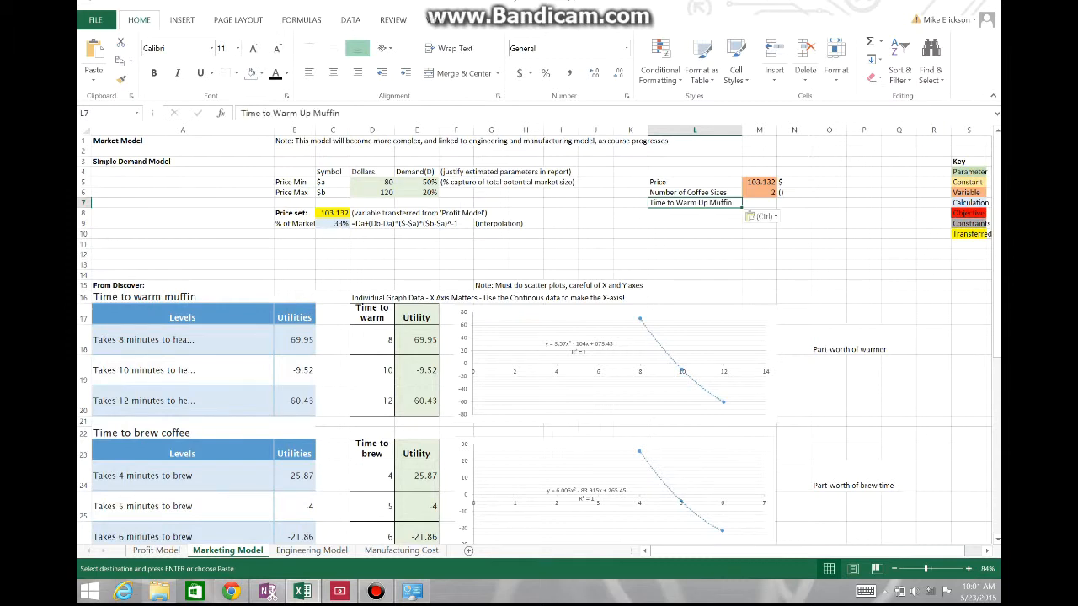
Step: Link Marketing Model cell M7 to the muffin warm-up time with the formula ='Engineering Model'!D28
left_click(759, 203)
type("=")
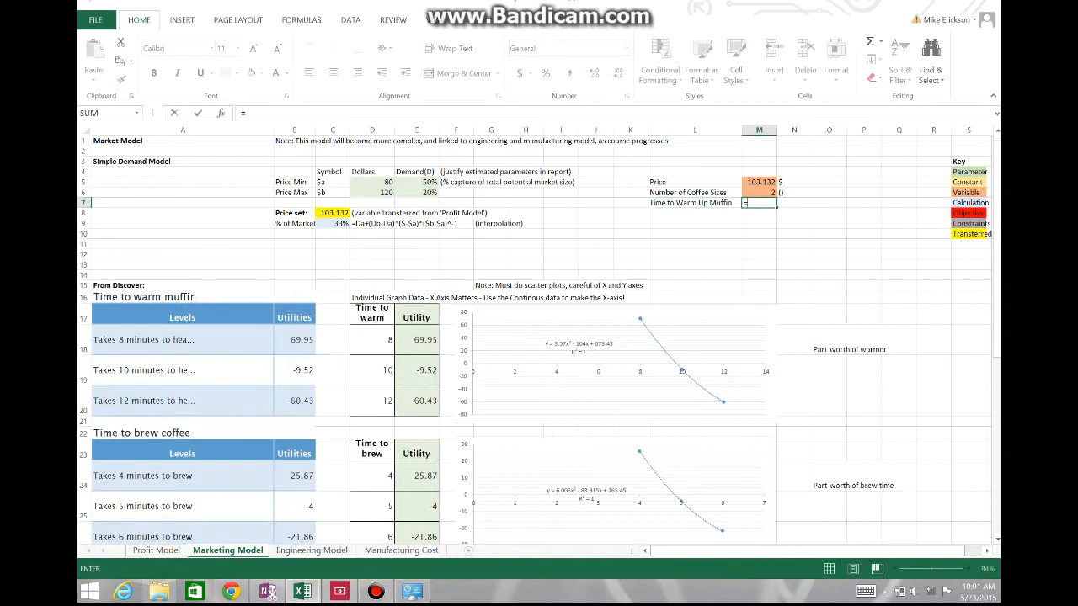
left_click(311, 550)
left_click(287, 388)
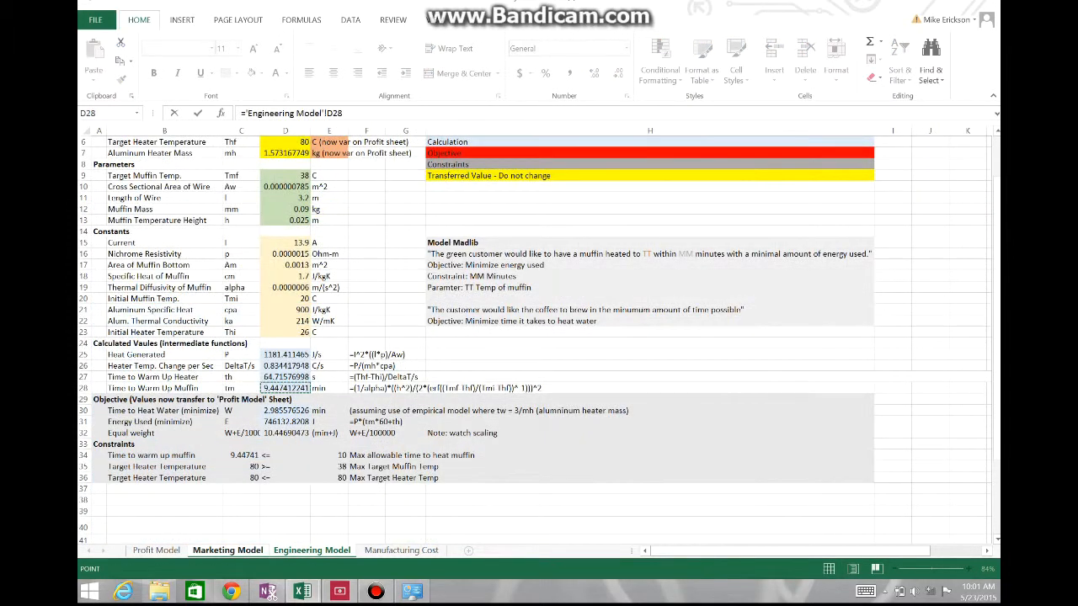
key("Return")
Step: Enter the unit Min in cell N7 beside the linked muffin warm-up time
key("Right")
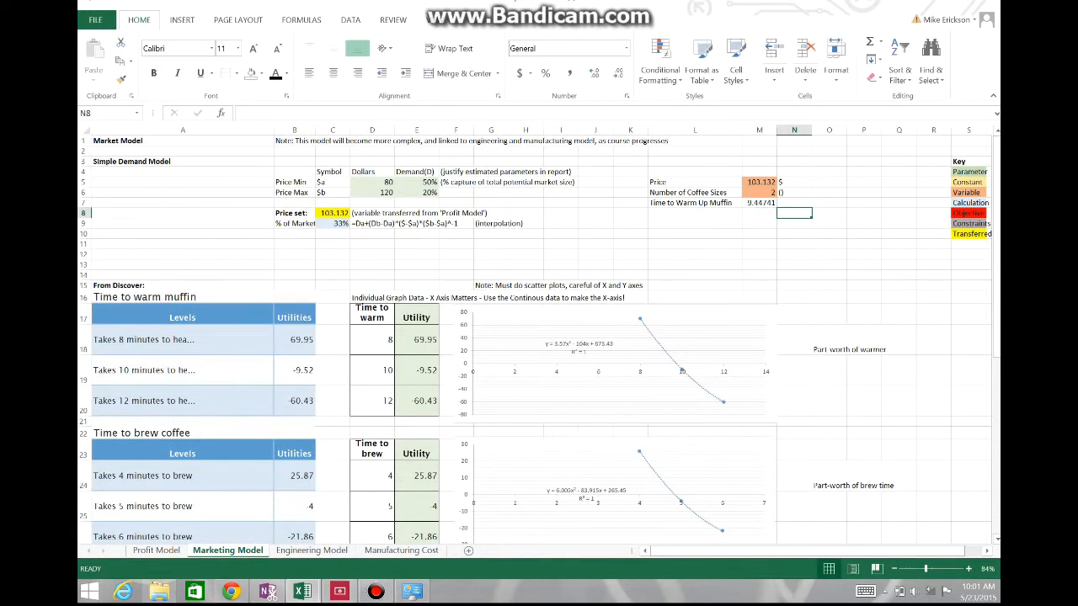
key("Up")
type("Min")
key("Return")
key("Left")
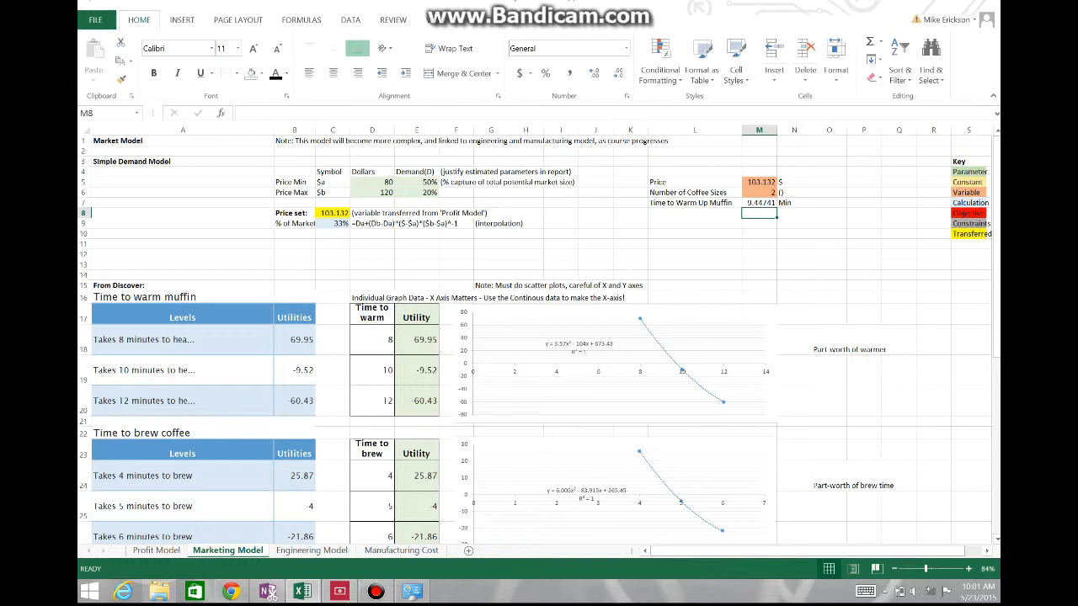
Step: Look through the Engineering Model sheet for the value that gives the coffee brewing time
left_click(694, 213)
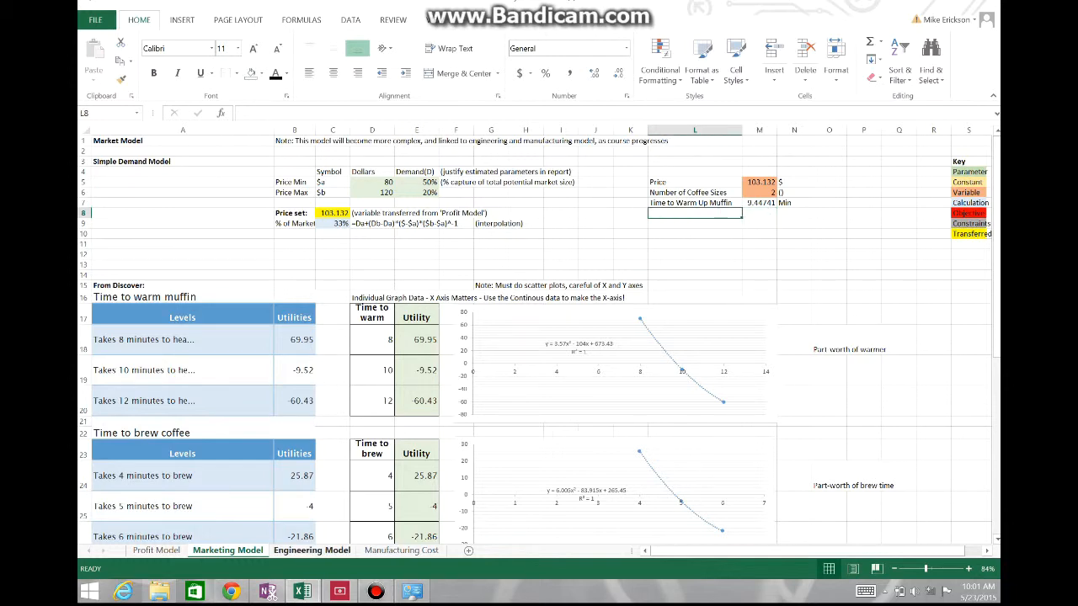
key("ctrl+Page_Down")
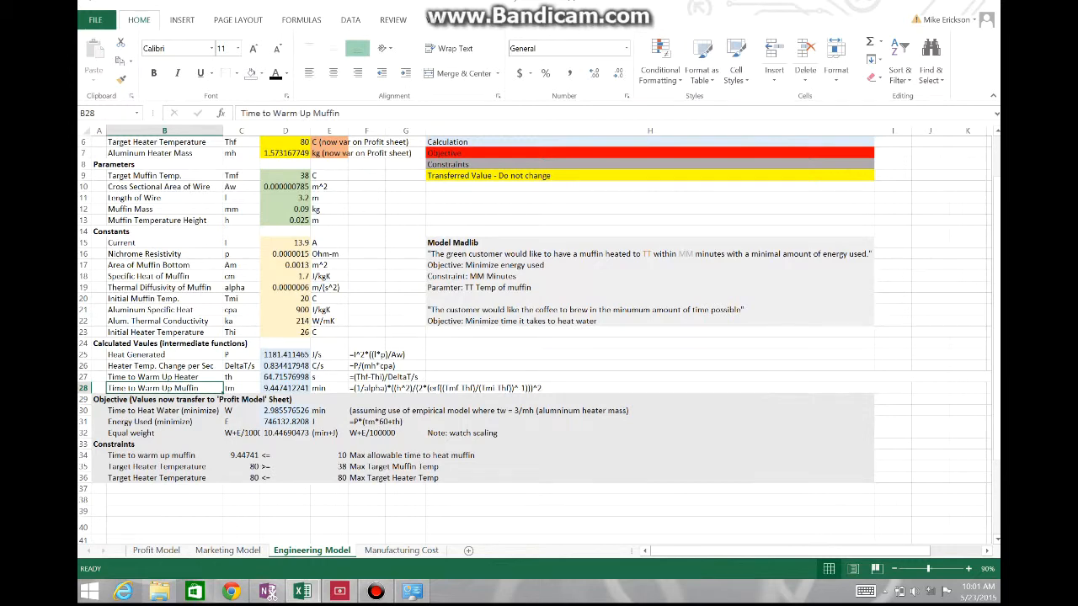
scroll(539, 336, "up", 2)
scroll(539, 337, "down", 2)
left_click(375, 591)
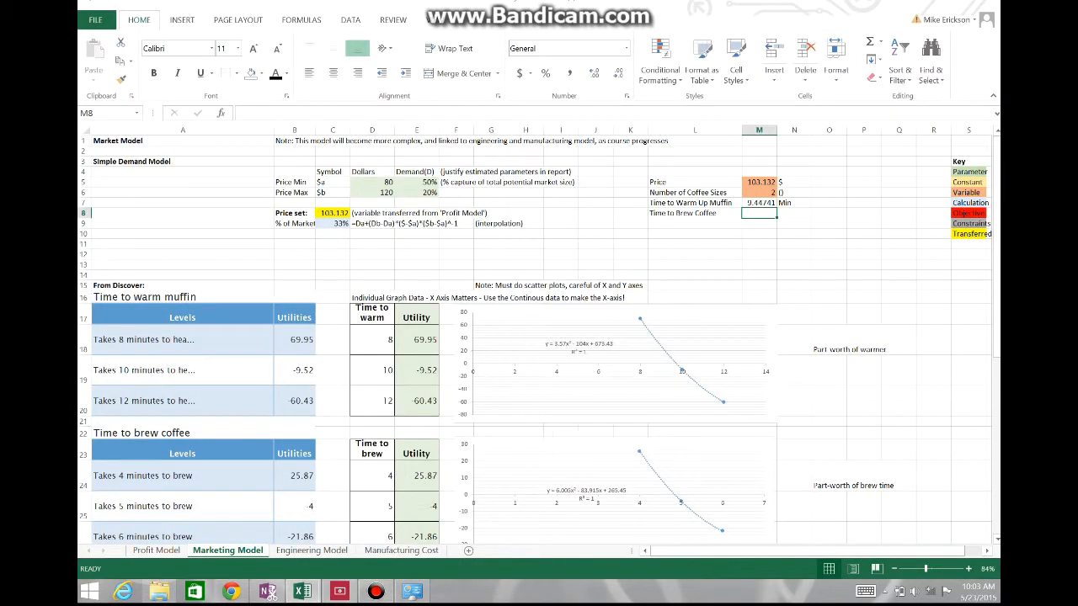
Step: Link Marketing Model cell M8 to the water heating time plus one minute with ='Engineering Model'!D30+1
type("=")
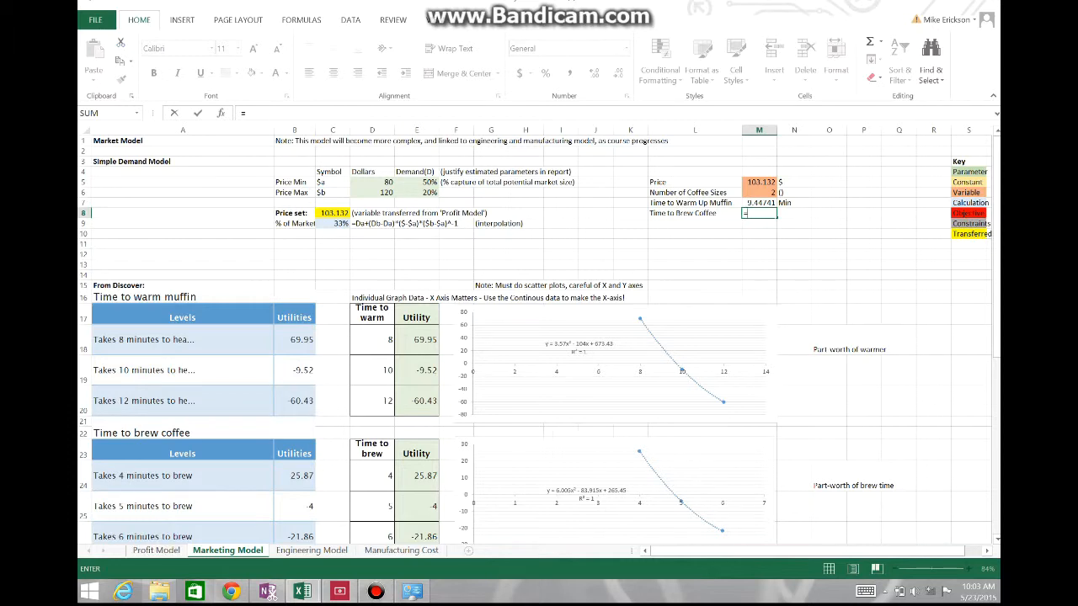
key("ctrl+Page_Down")
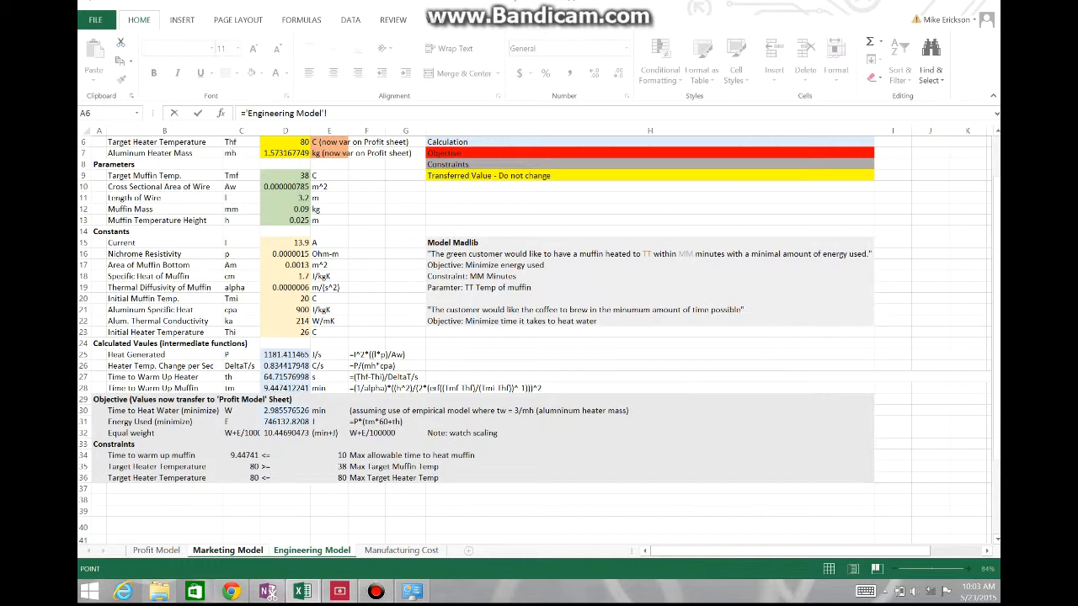
left_click(285, 410)
key("F2")
type("+1")
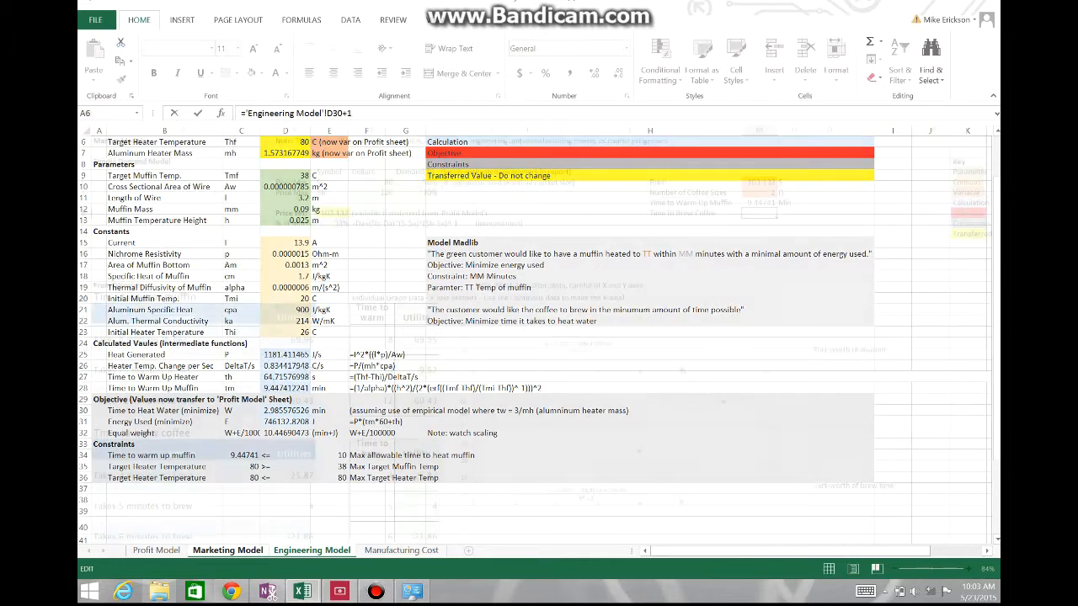
key("Return")
Step: Enter the unit Min in cell N8 beside the coffee brewing time
left_click(794, 213)
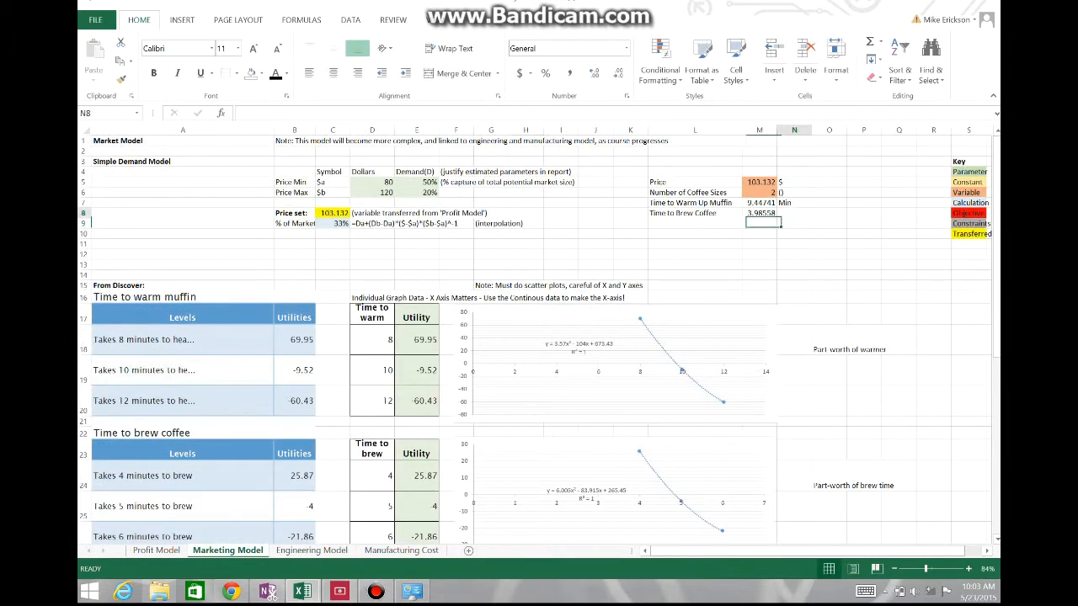
type("Min")
left_click(828, 223)
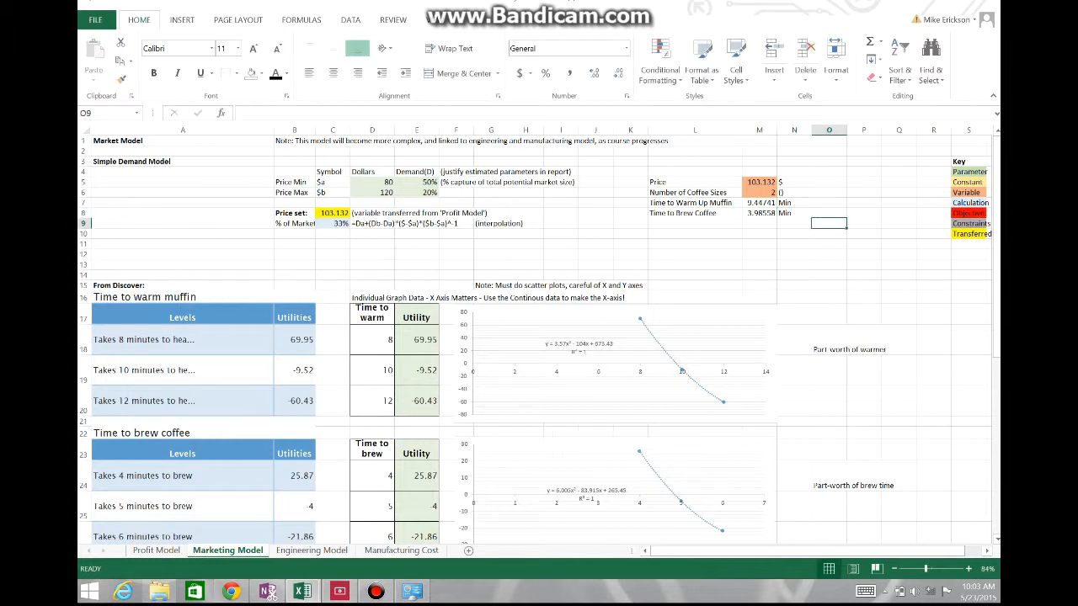
Step: Fill the four linked values in M5:M8 with yellow to mark them as transferred values
left_click_drag(759, 182, 759, 213)
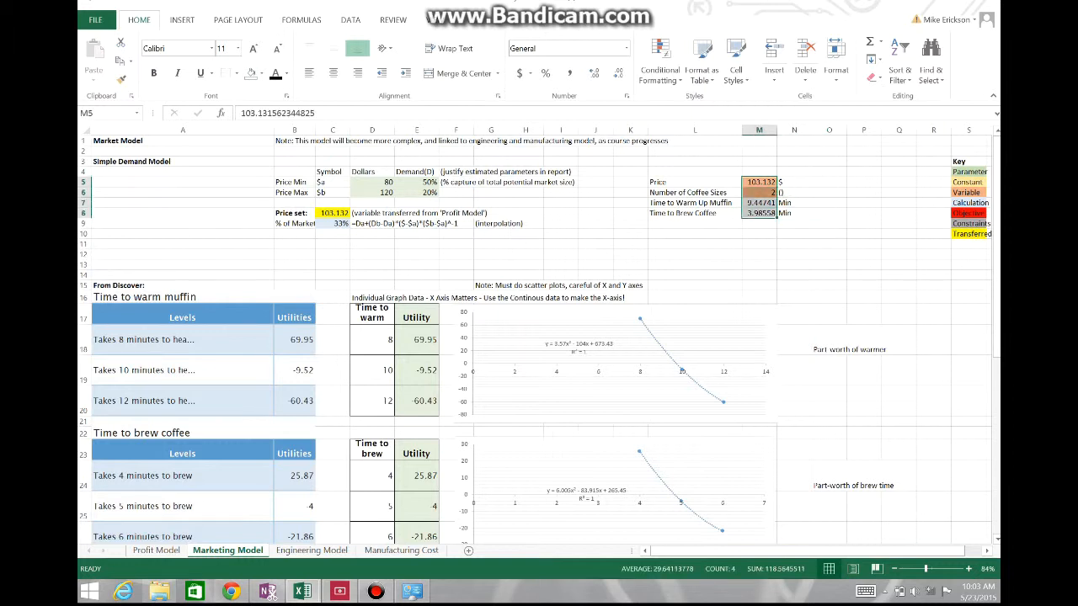
left_click(260, 74)
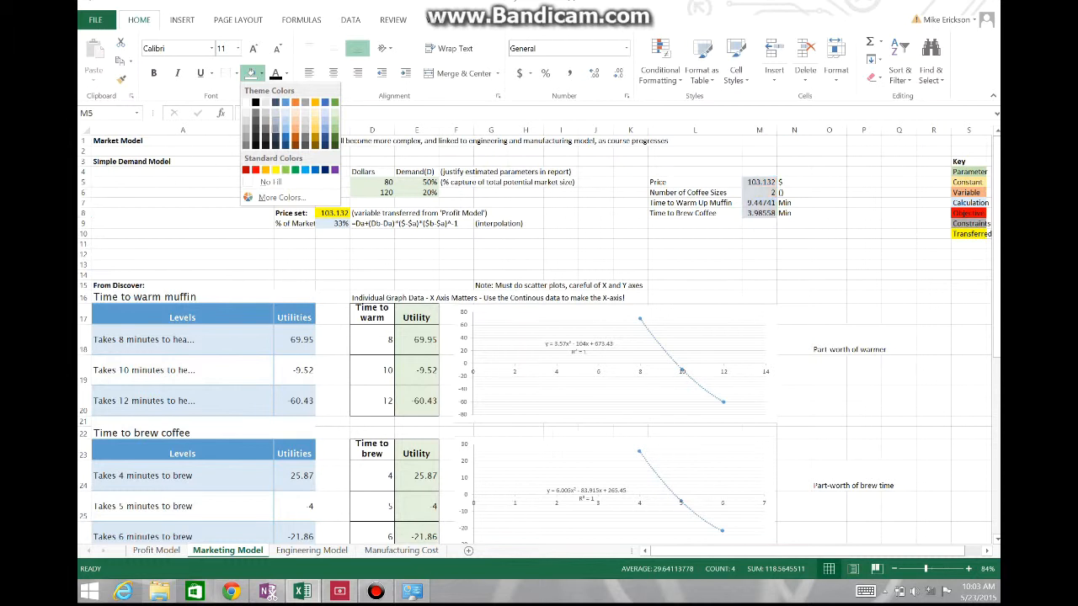
left_click(275, 170)
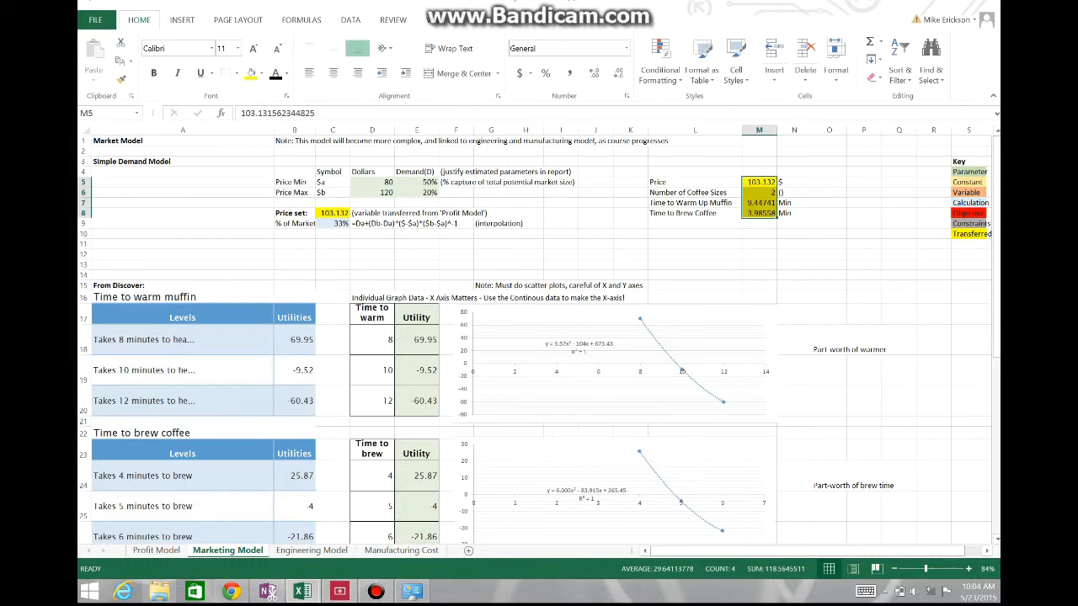
left_click(695, 223)
Step: Add cell borders to the variables table in L5:N8, covering its labels, values and units
left_click(694, 182)
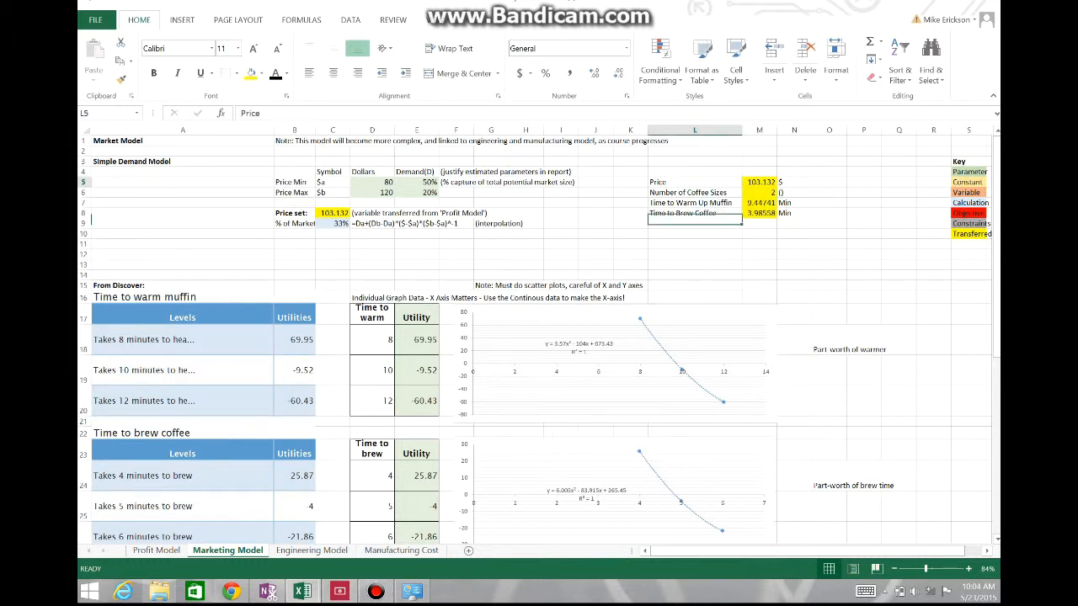
left_click_drag(695, 181, 794, 213)
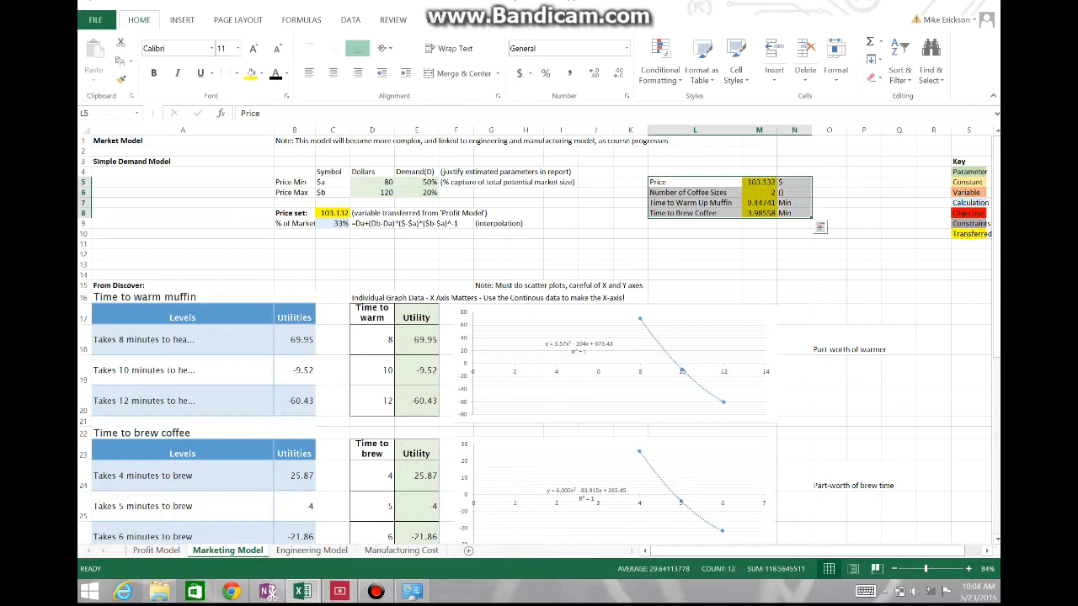
left_click(237, 73)
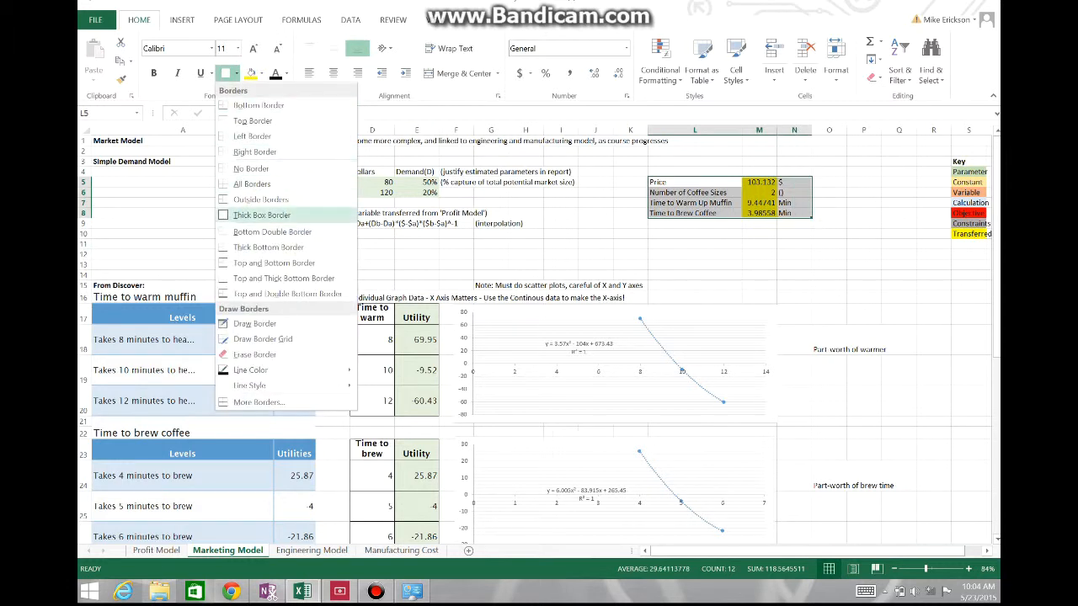
left_click(257, 200)
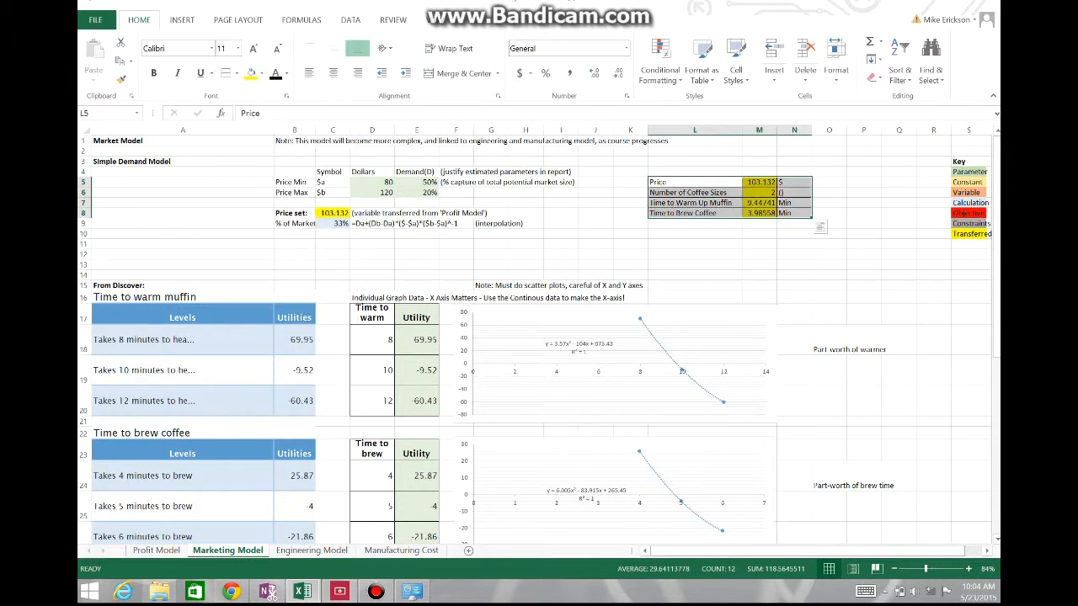
left_click(694, 224)
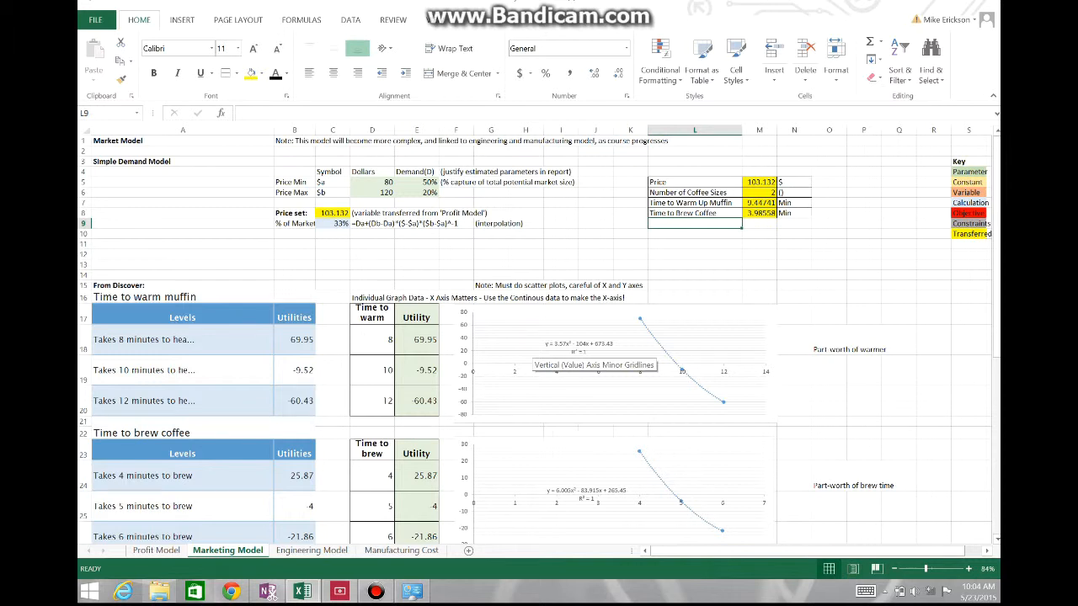
Step: Calculate the part-worth of the warmer in cell O19 with the formula =(3.57*(M7)^2)-104*M7+673.43
left_click(829, 370)
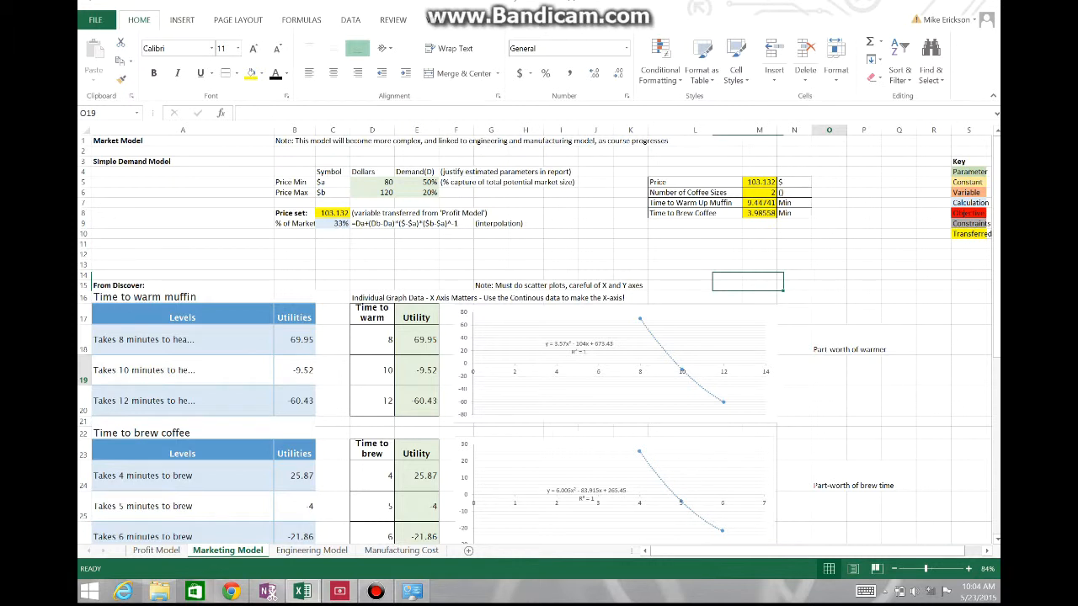
double_click(829, 370)
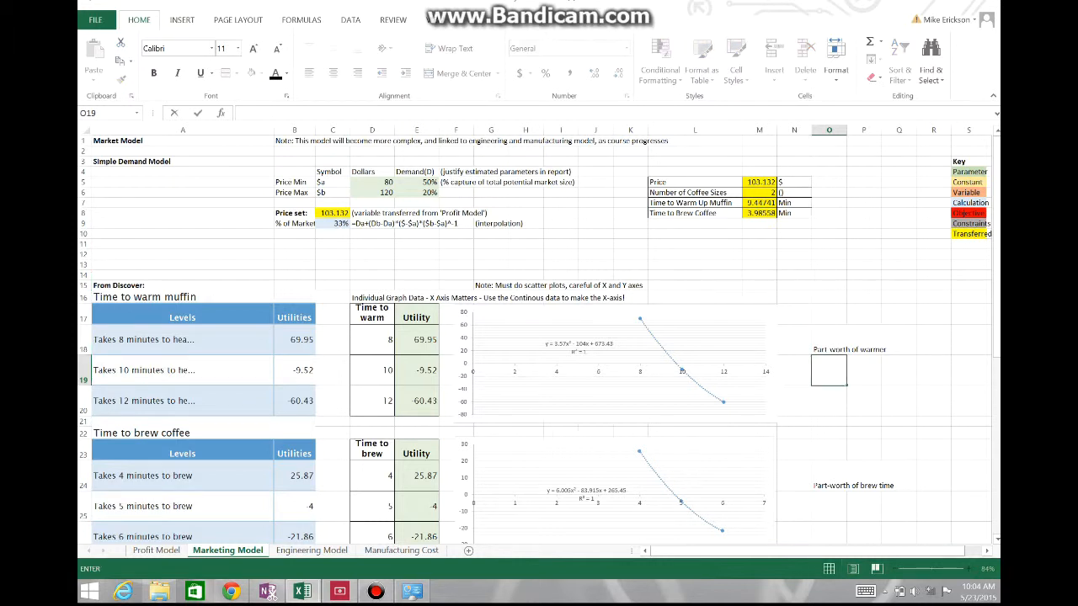
type("=")
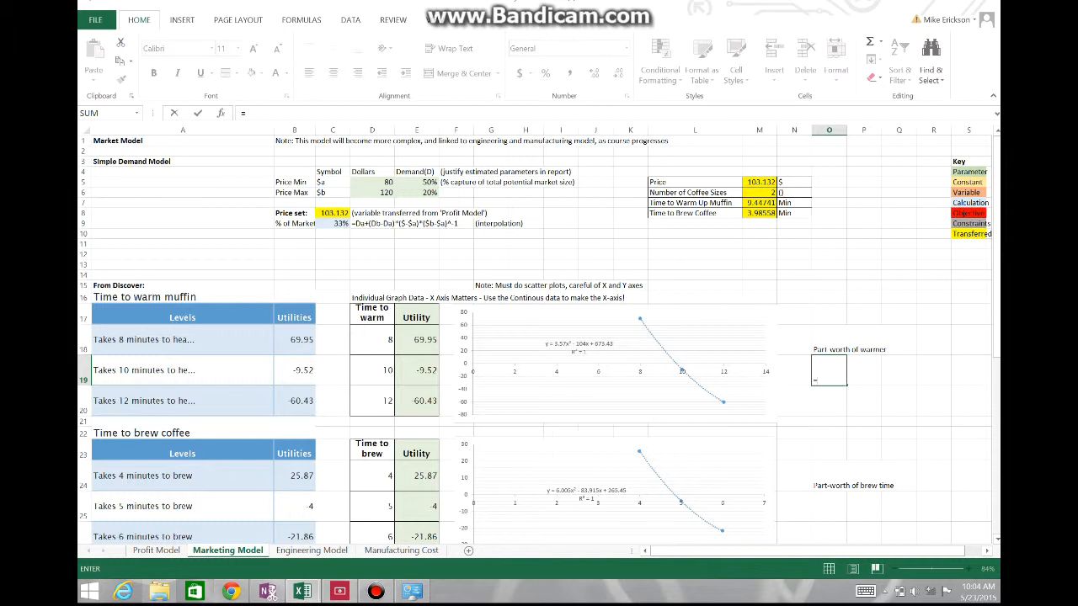
type("3.57*(")
left_click(759, 203)
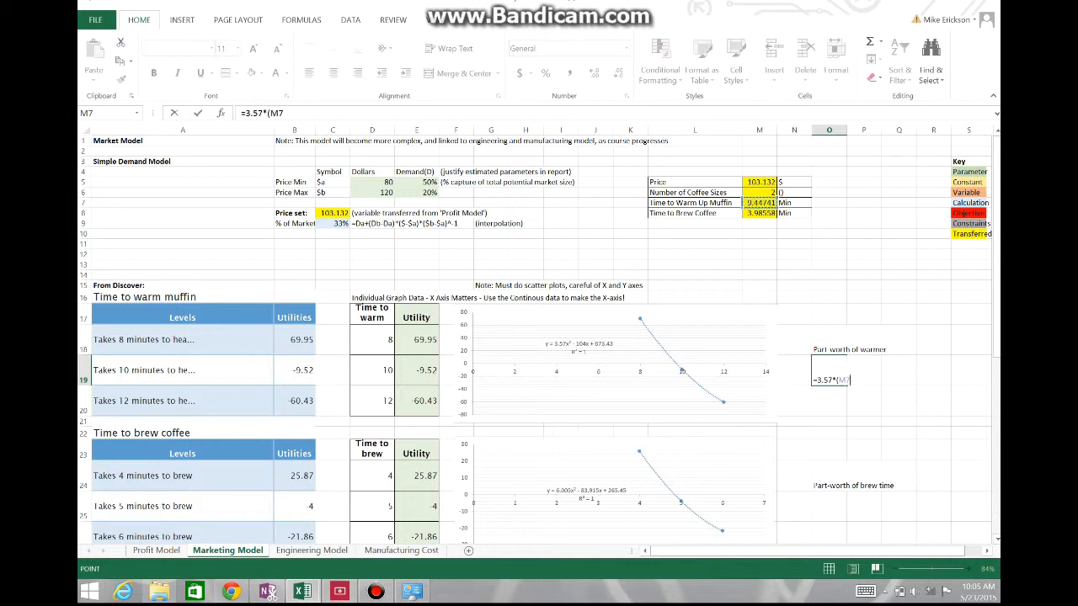
type(")^2)")
left_click(817, 380)
type("(")
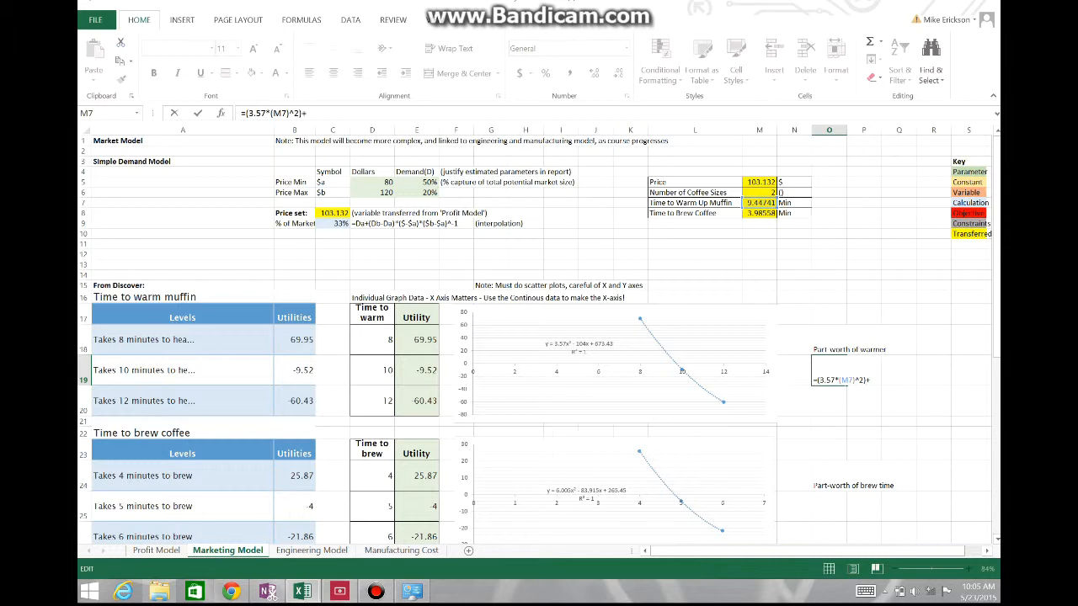
type("-104*M7+673.43")
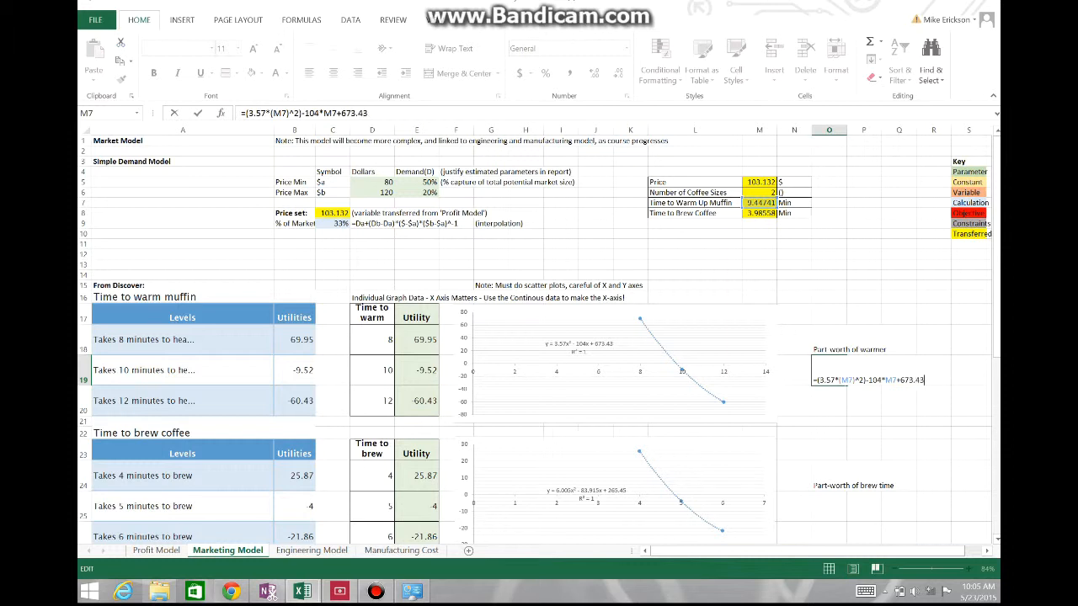
key("Return")
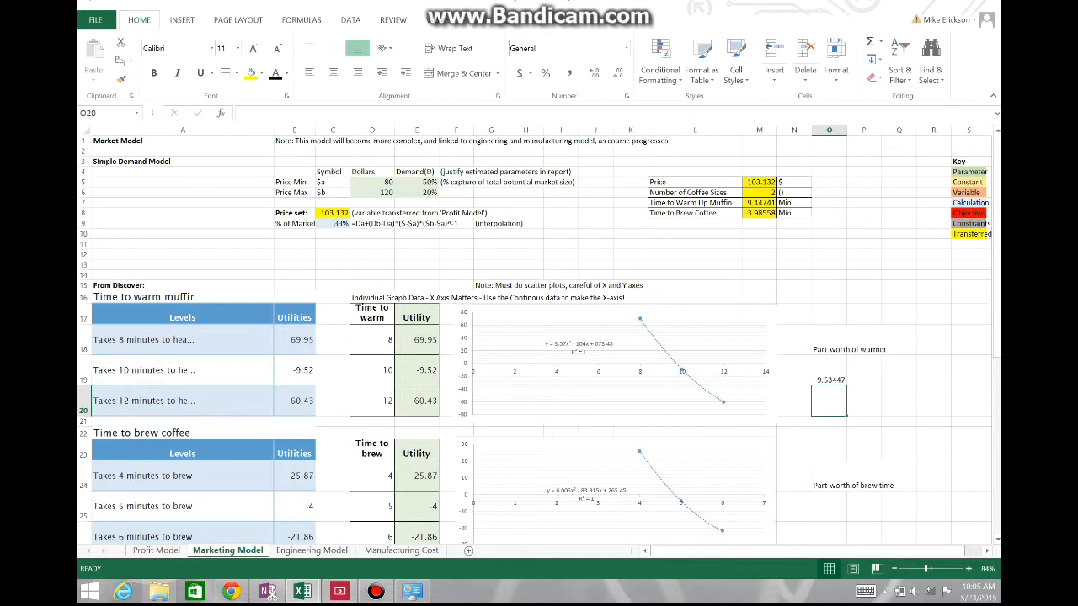
Step: Document the warmer's part-worth equation as the text =3.57*x^2-104x+673.43 in cell P19
scroll(539, 337, "down", 3)
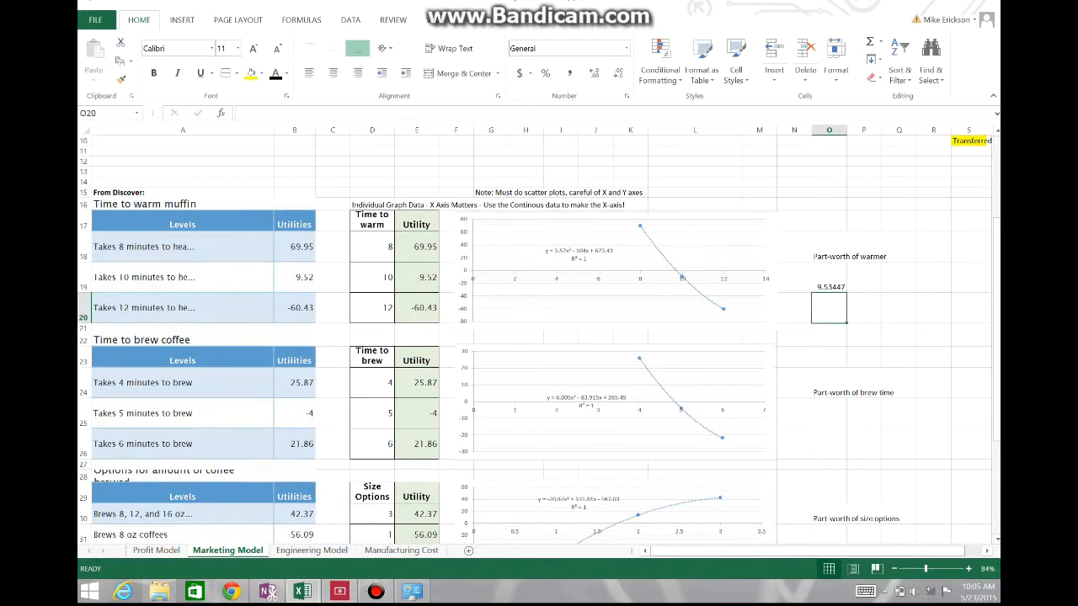
left_click(864, 277)
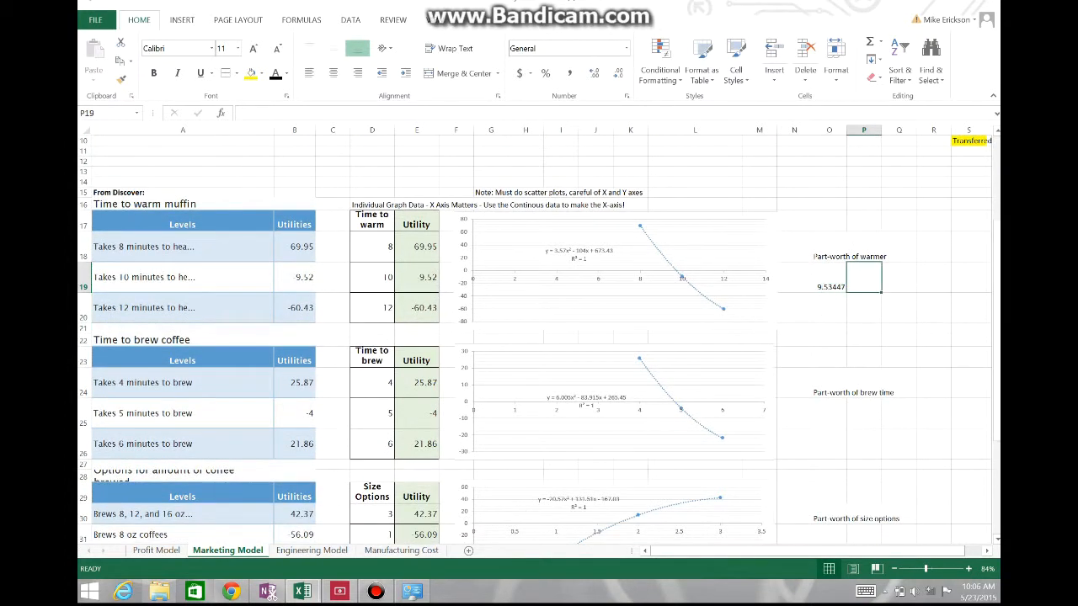
type("'=")
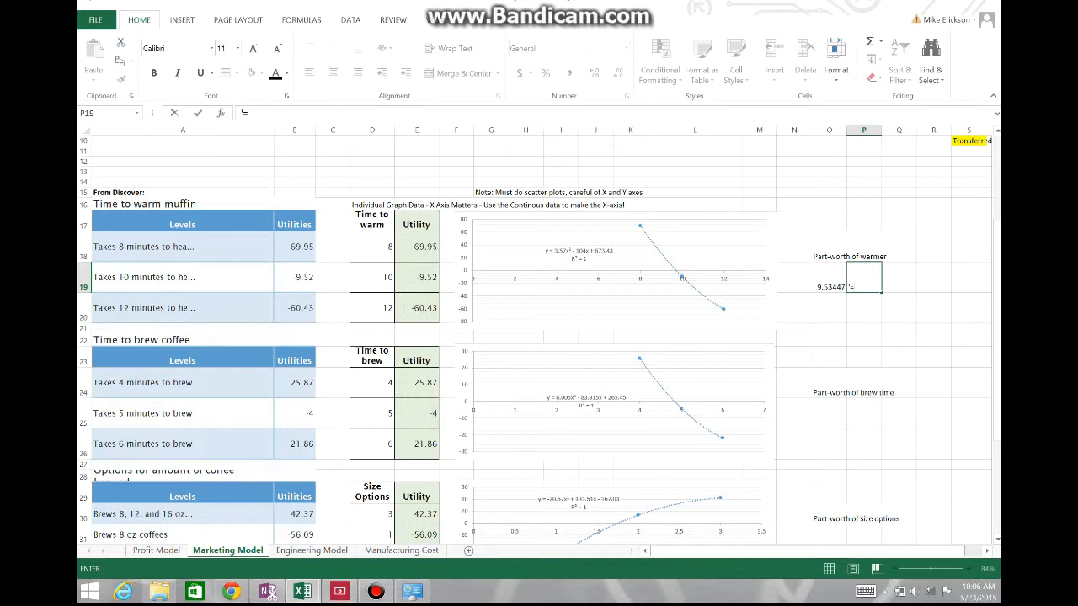
type("3.57*")
type("x^2-104x+673.43")
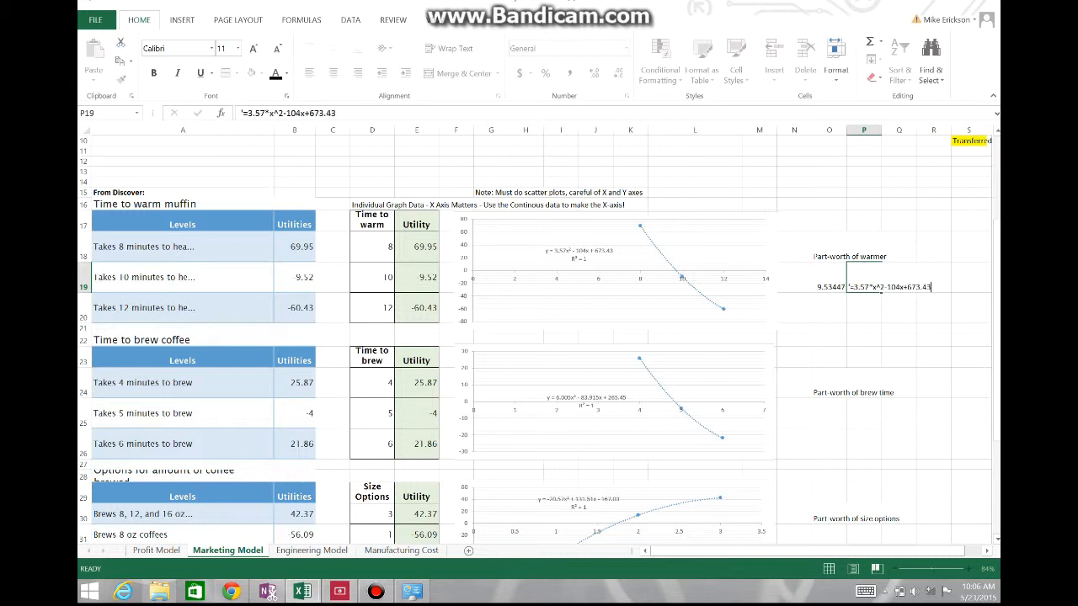
key("Return")
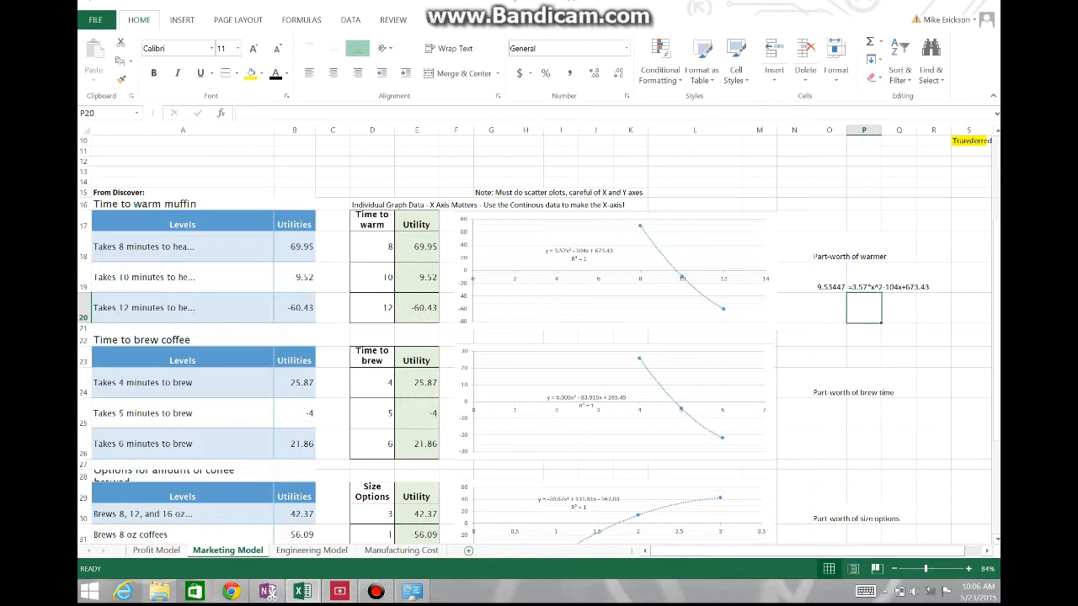
left_click(376, 591)
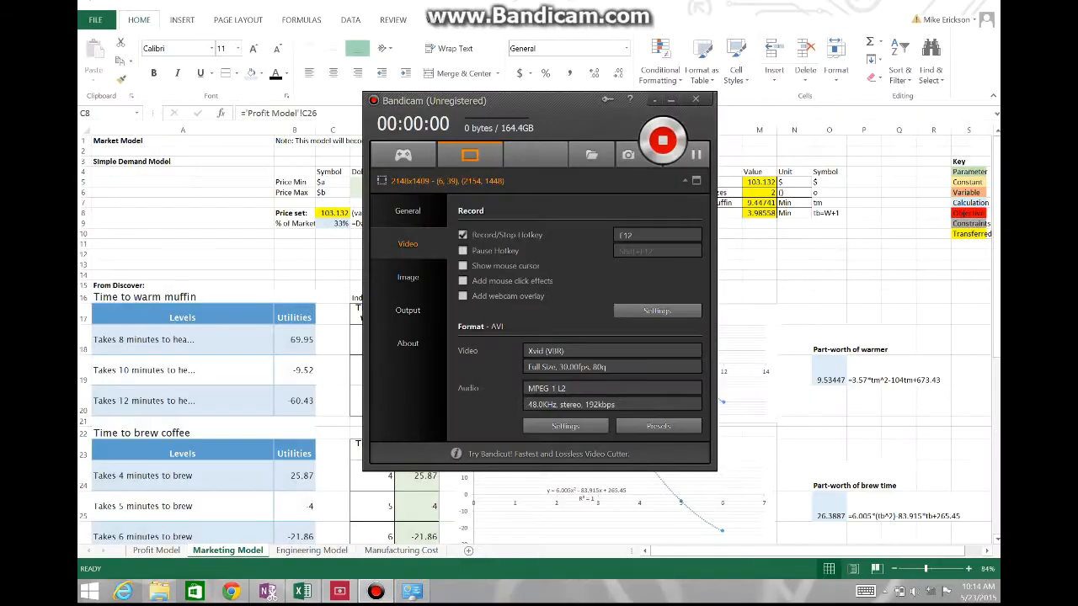
key("F12")
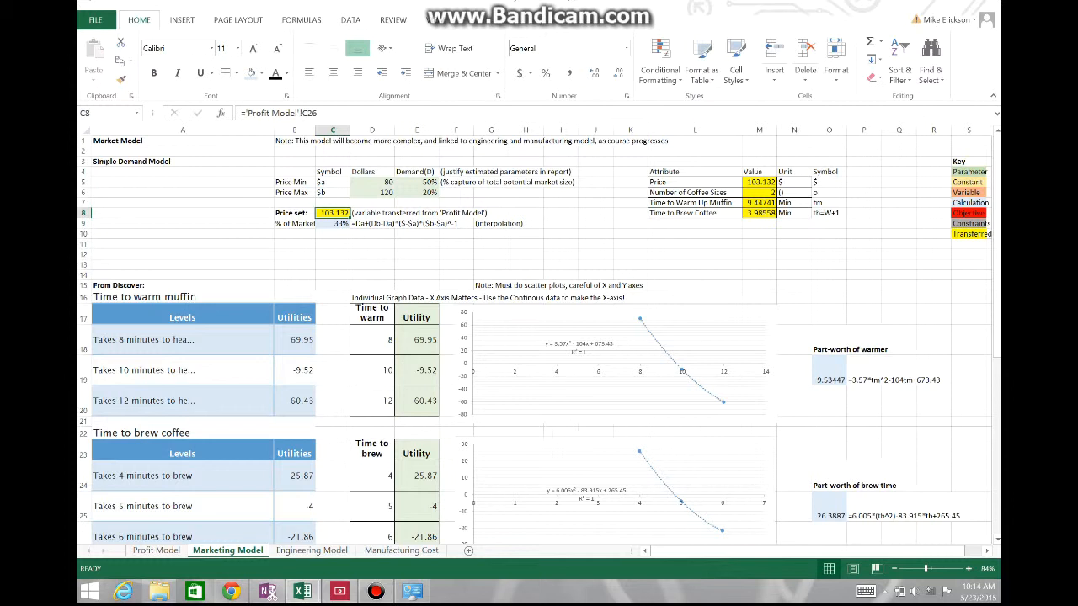
left_click(829, 380)
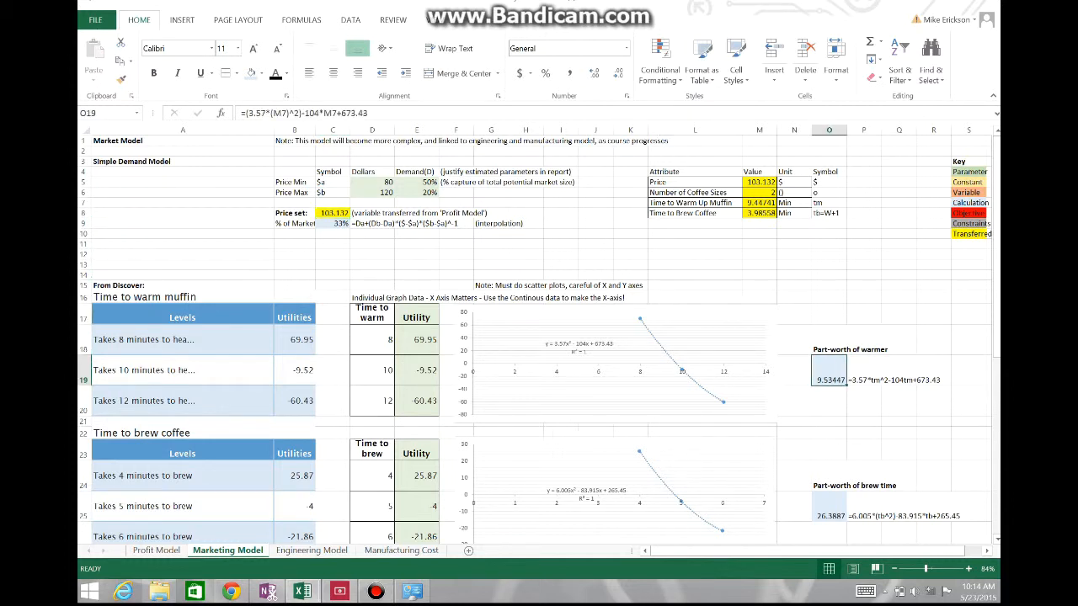
scroll(535, 337, "down", 1)
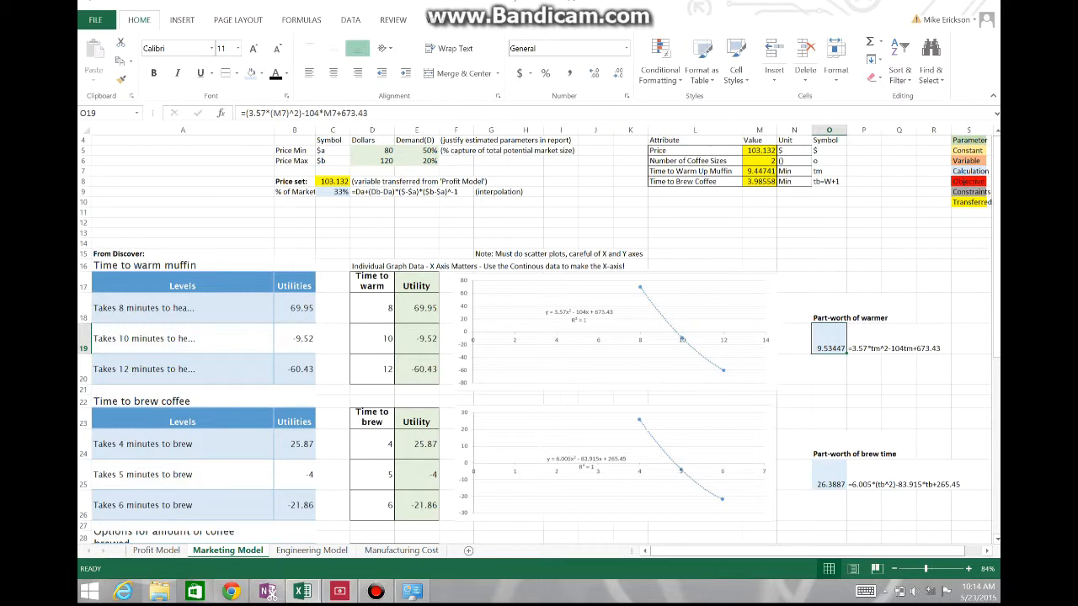
scroll(534, 337, "down", 7)
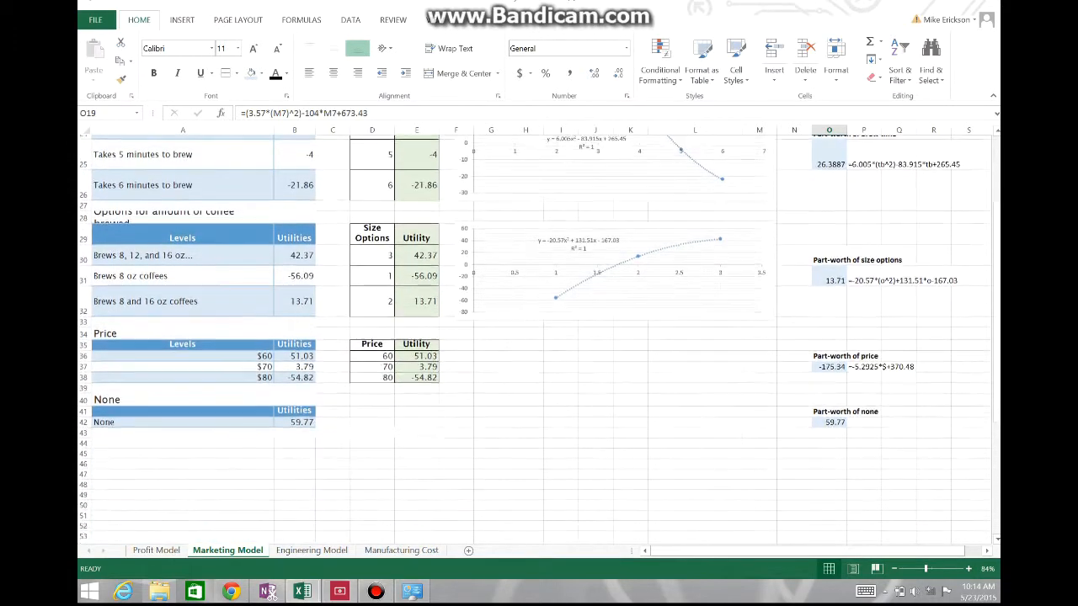
scroll(535, 337, "up", 8)
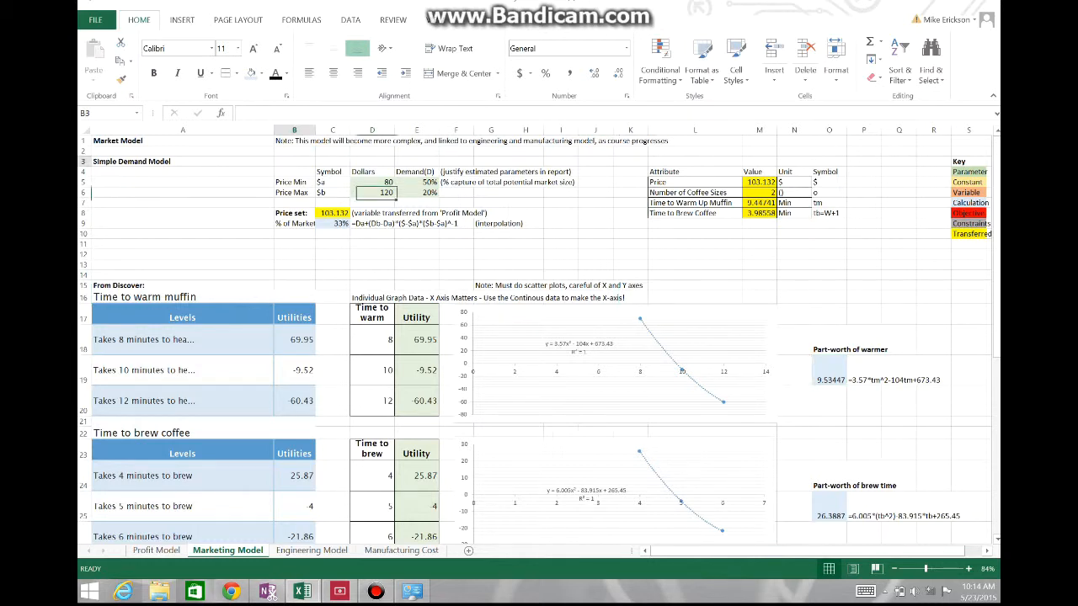
Step: Delete the contents of the old Simple Demand Model block in B3:I11
left_click_drag(293, 160, 581, 247)
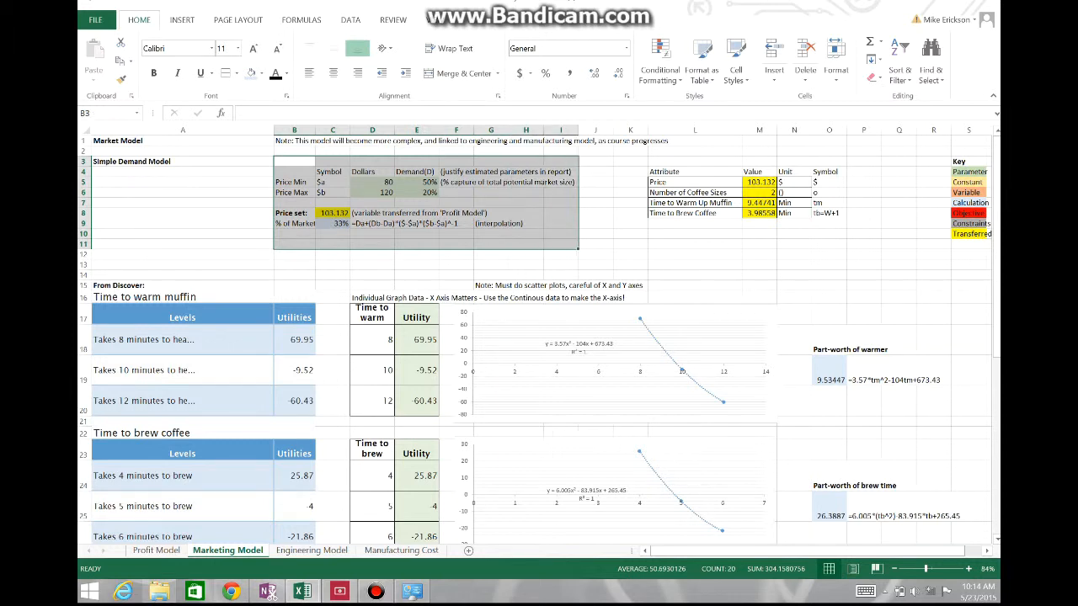
right_click(402, 199)
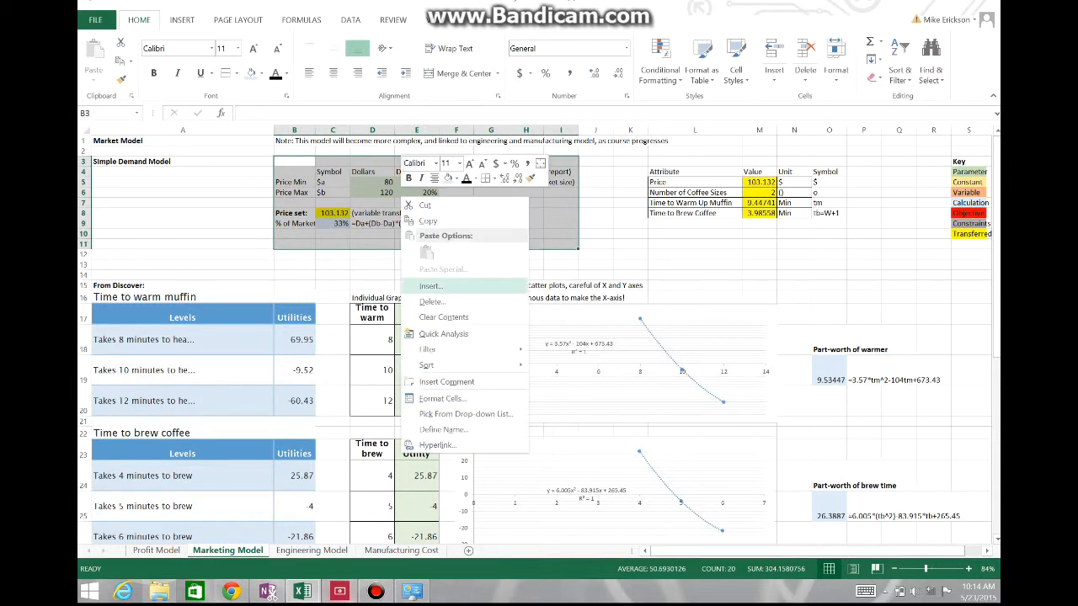
key("Escape")
key("Delete")
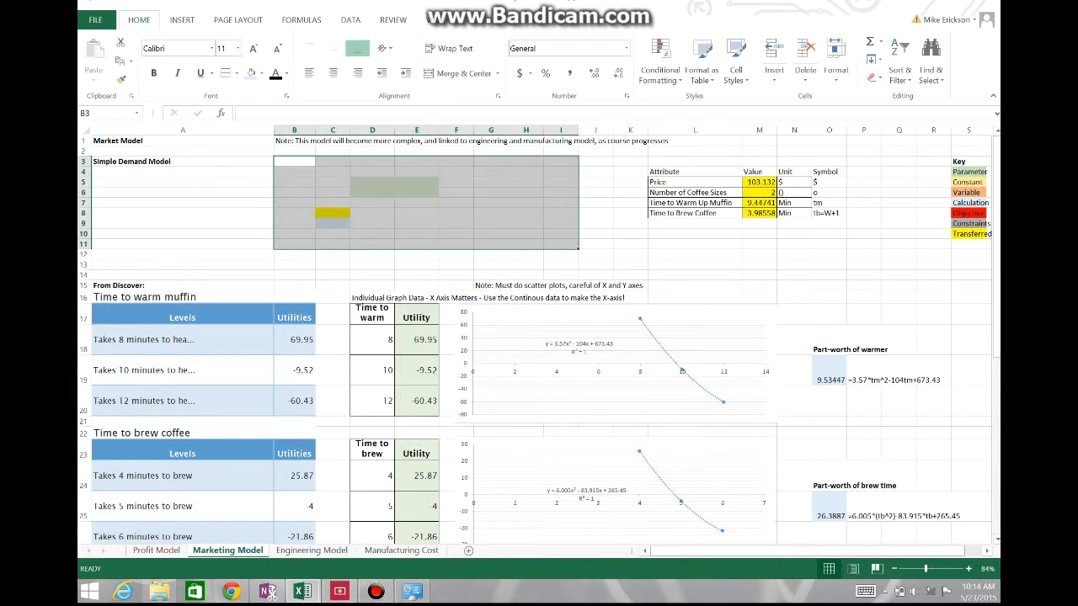
Step: Clear the contents and fill colour of the leftover demand model cells C4:E10
left_click_drag(332, 172, 421, 233)
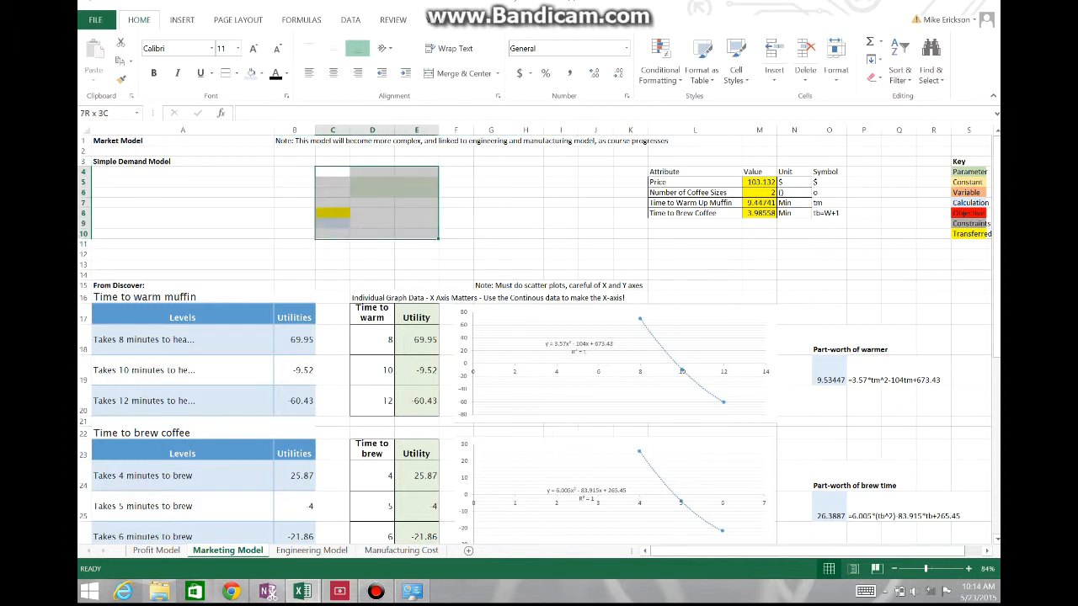
left_click(406, 226)
left_click_drag(332, 172, 416, 233)
right_click(384, 197)
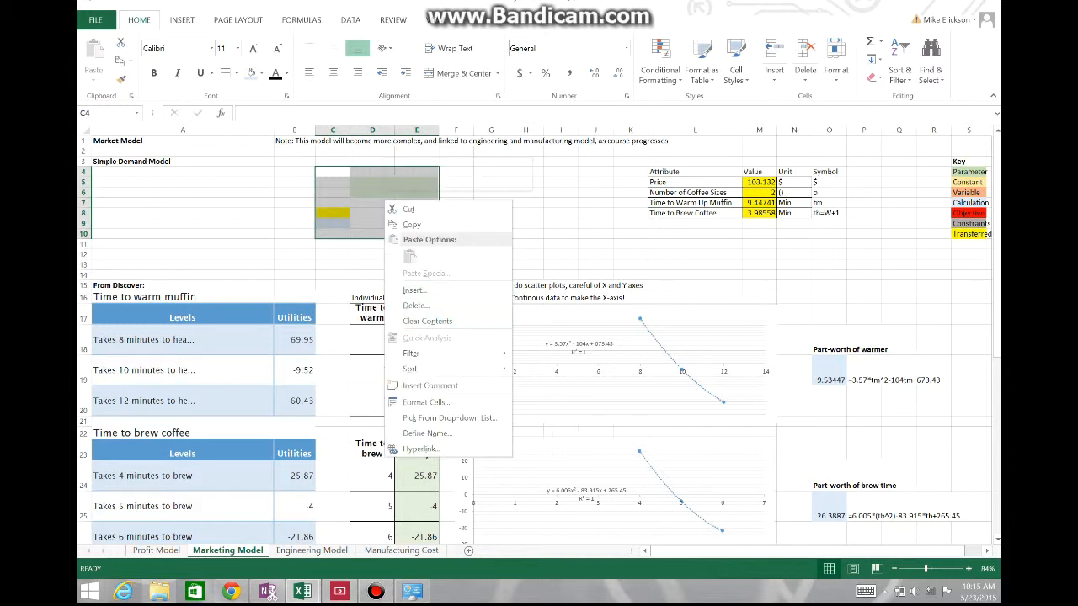
left_click(426, 321)
left_click(262, 73)
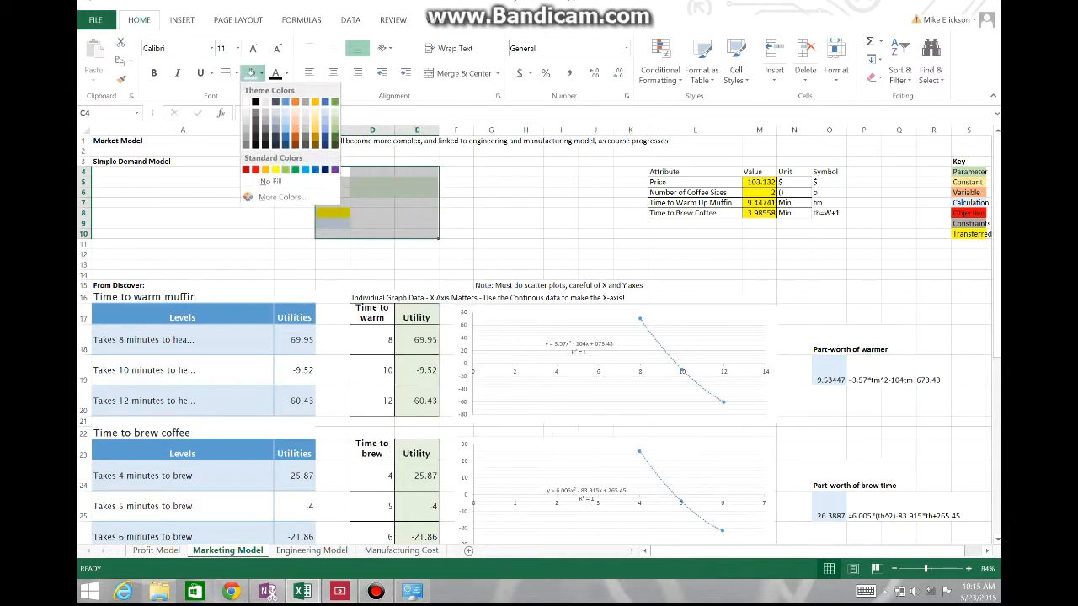
left_click(278, 183)
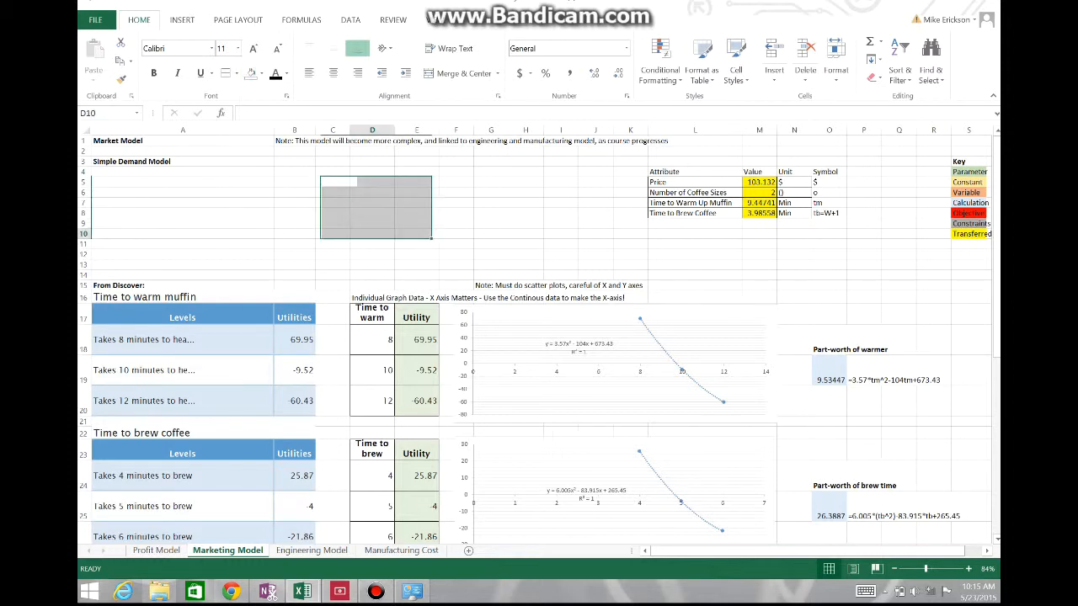
left_click(371, 233)
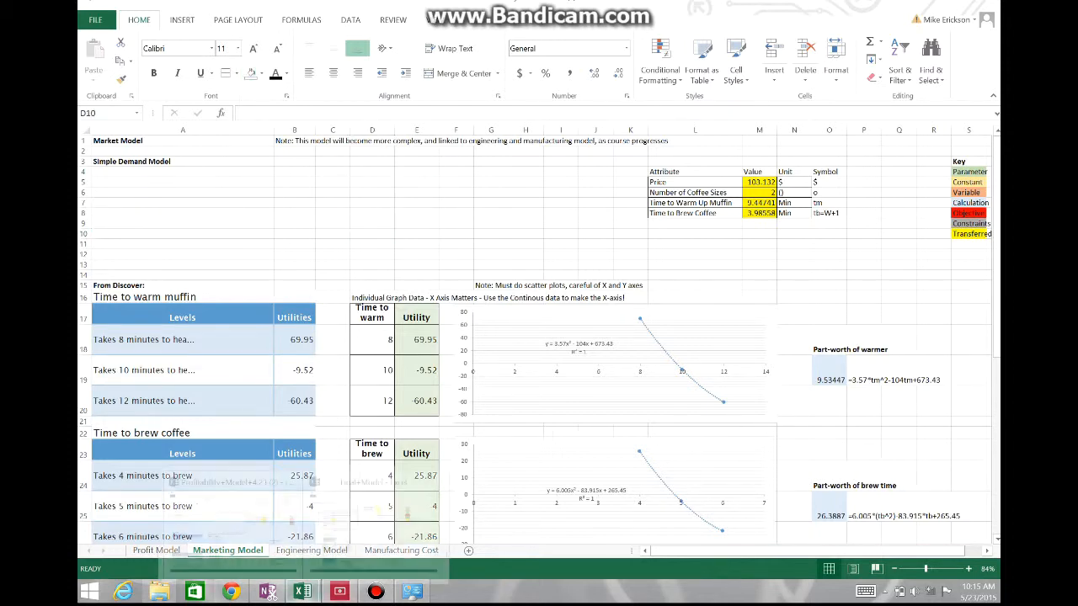
Step: Switch to the other open workbook and examine the market size and choice share block on its Marketing Model sheet
mouse_move(303, 591)
left_click(389, 535)
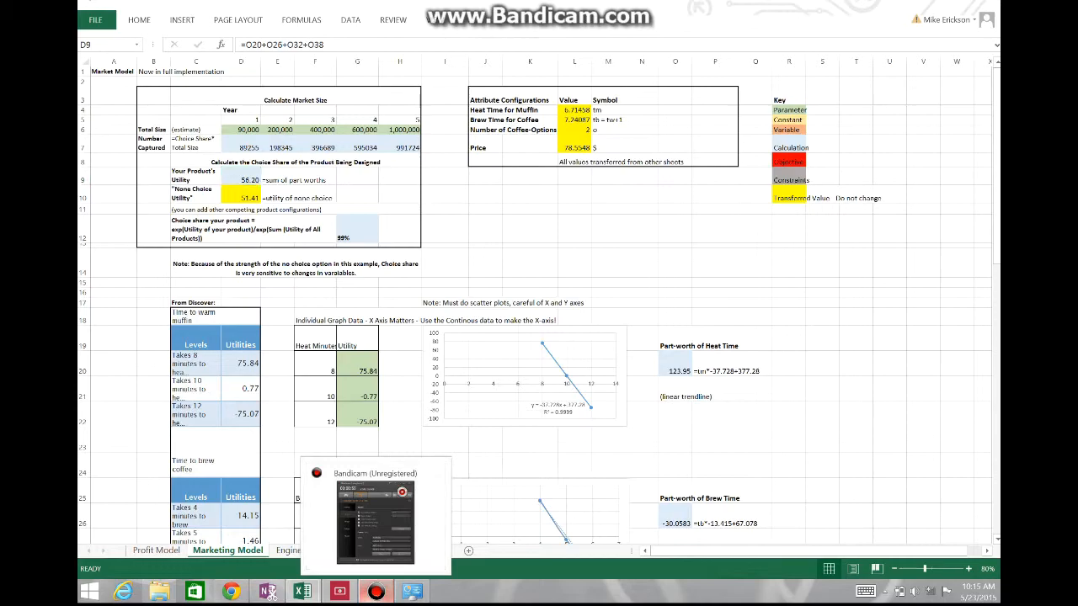
left_click(375, 591)
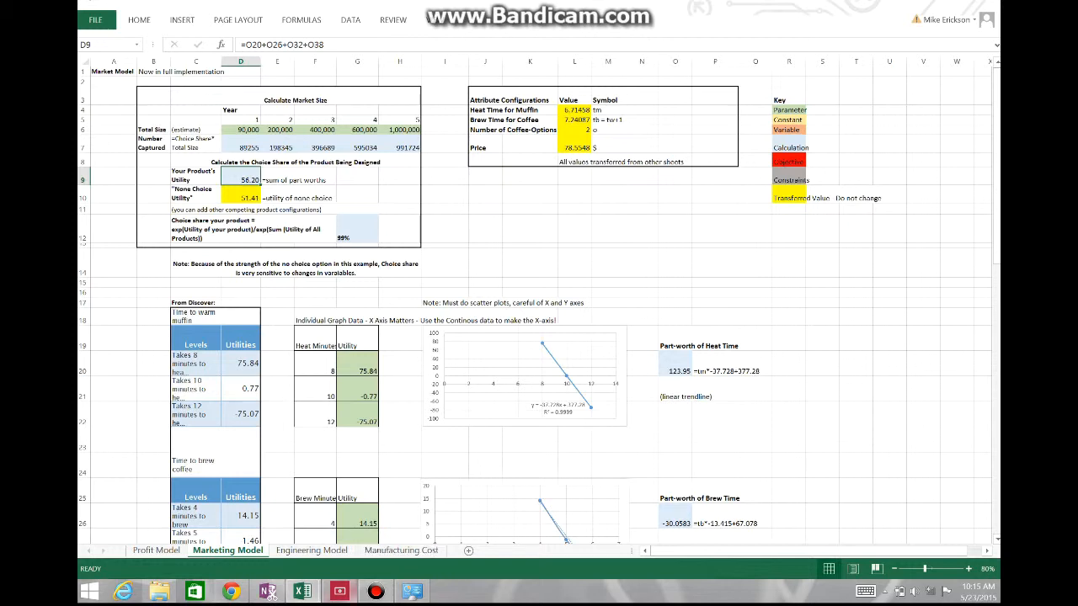
left_click(376, 591)
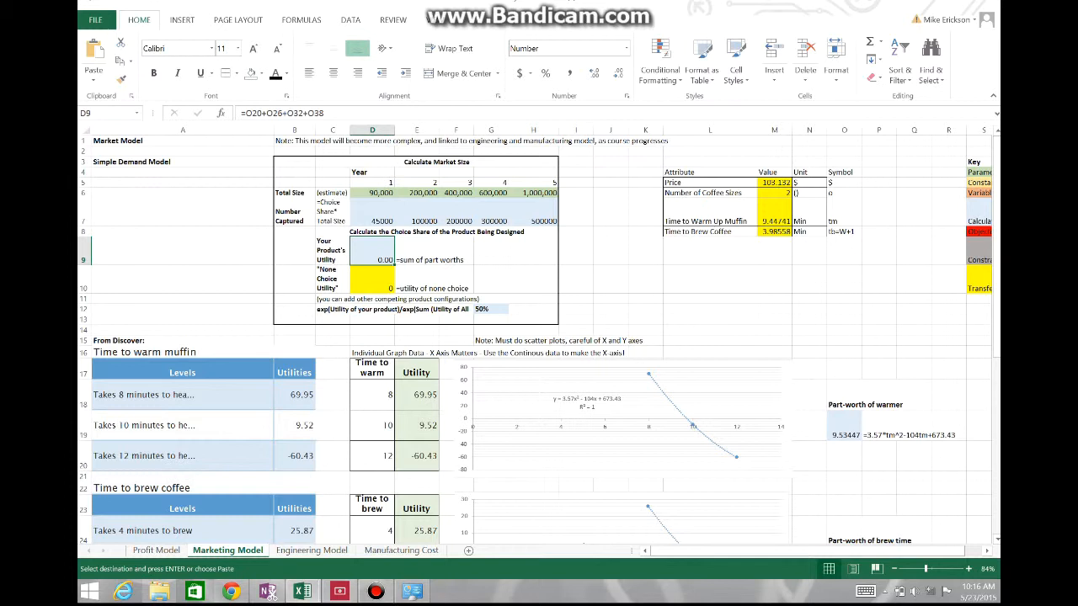
Step: Replace the product utility formula in D9 with the sum of the four attribute part-worths, =O19+O25+O31+O37
key("F2")
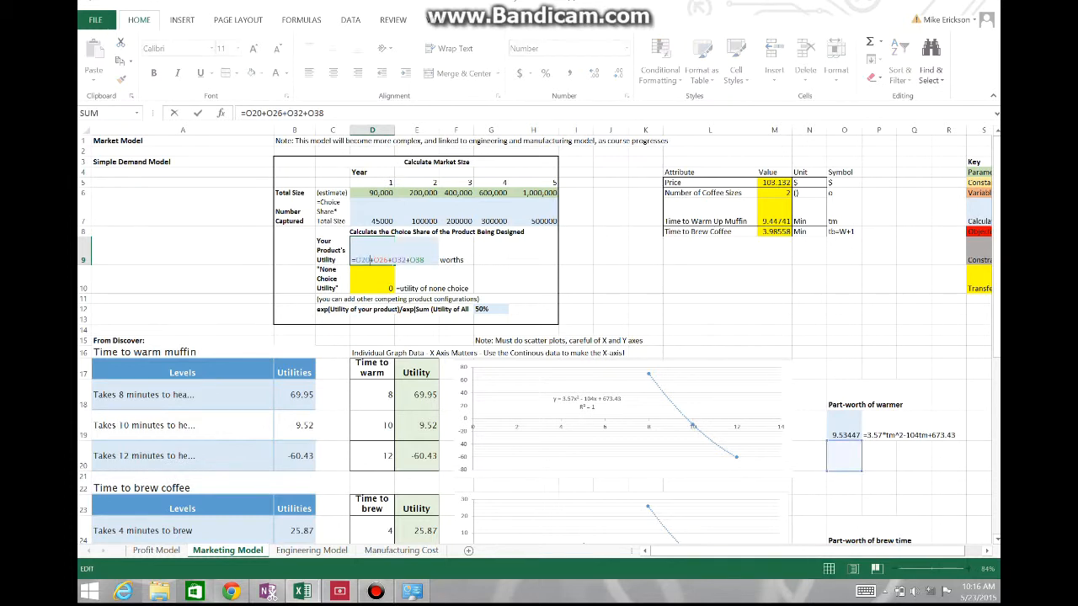
left_click_drag(360, 260, 425, 260)
left_click(424, 261)
key("BackSpace")
key("BackSpace")
key("BackSpace")
key("BackSpace")
key("BackSpace")
key("BackSpace")
key("BackSpace")
key("BackSpace")
key("BackSpace")
key("BackSpace")
key("BackSpace")
key("BackSpace")
key("BackSpace")
key("BackSpace")
key("BackSpace")
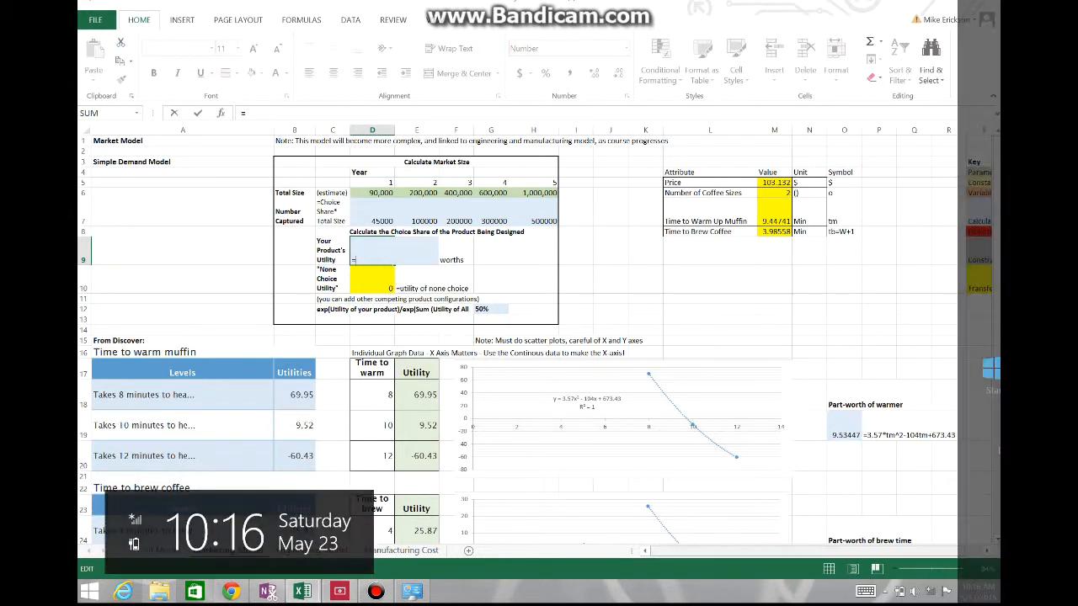
left_click(844, 426)
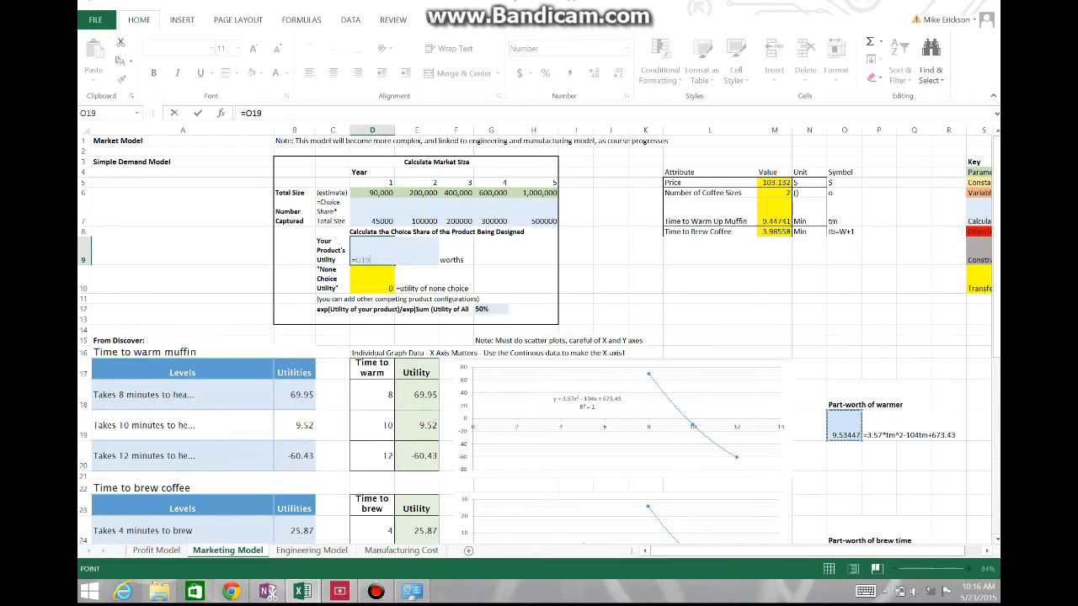
type("+")
scroll(539, 354, "down", 2)
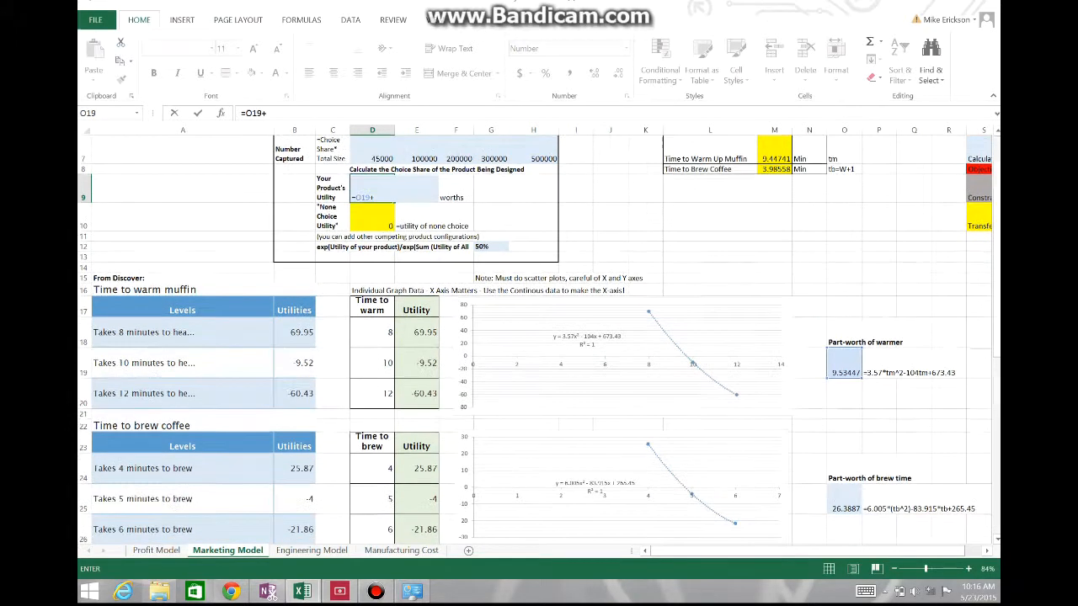
left_click(843, 509)
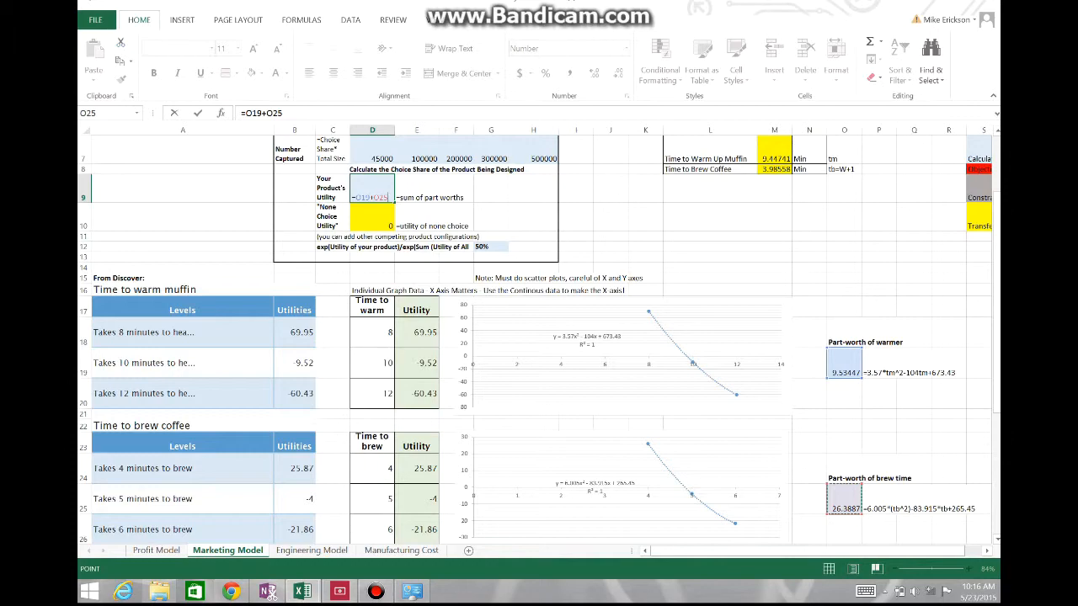
type("+")
scroll(539, 354, "down", 7)
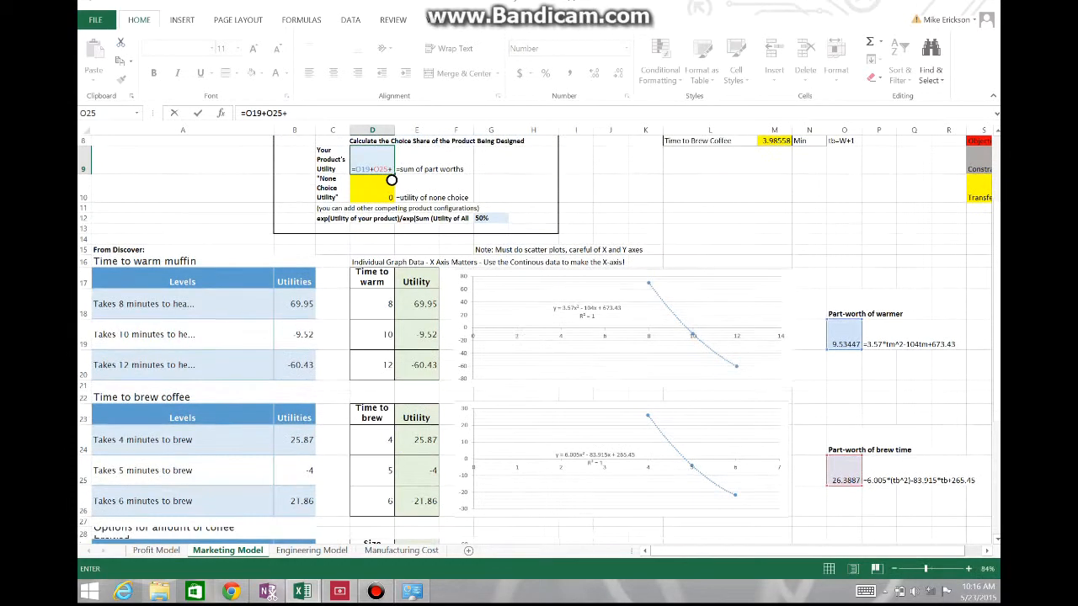
left_click(843, 243)
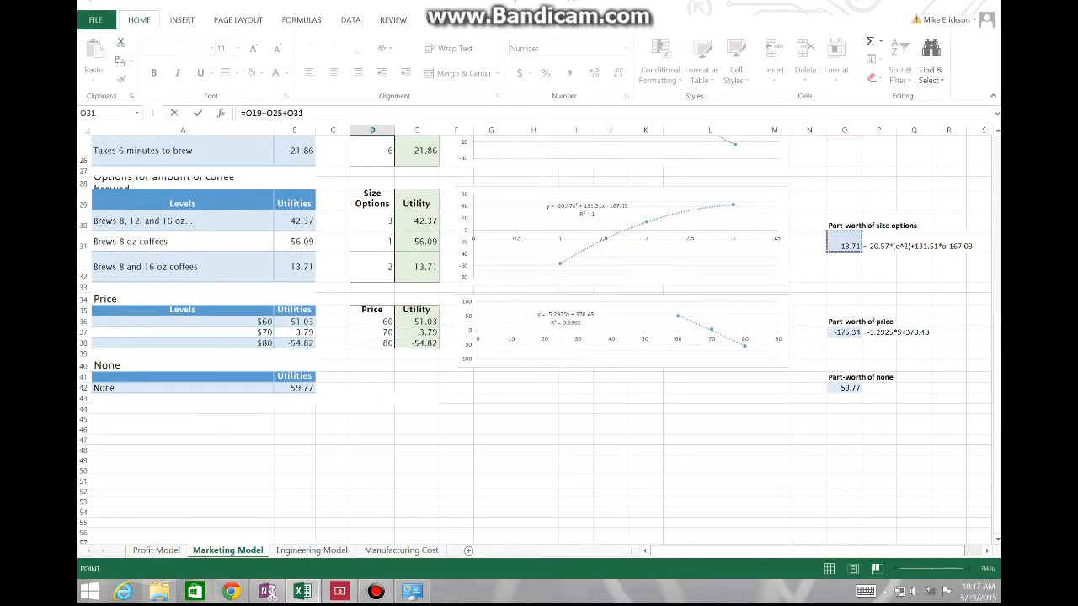
type("+")
left_click(843, 333)
key("Return")
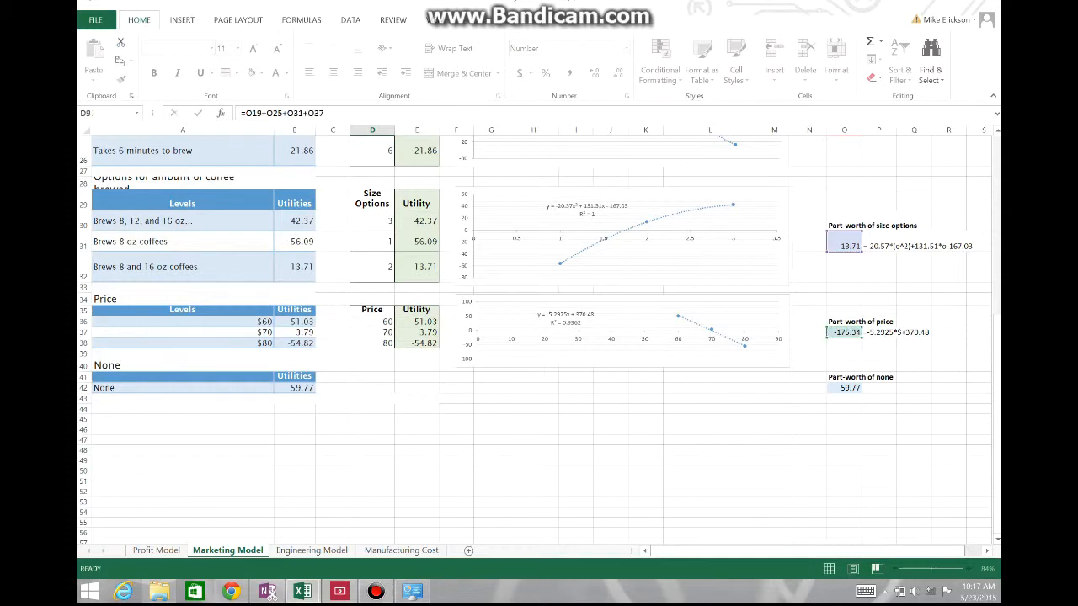
Step: Link the None Choice Utility cell D10 to the part-worth of none with the formula =O42
scroll(539, 337, "up", 1)
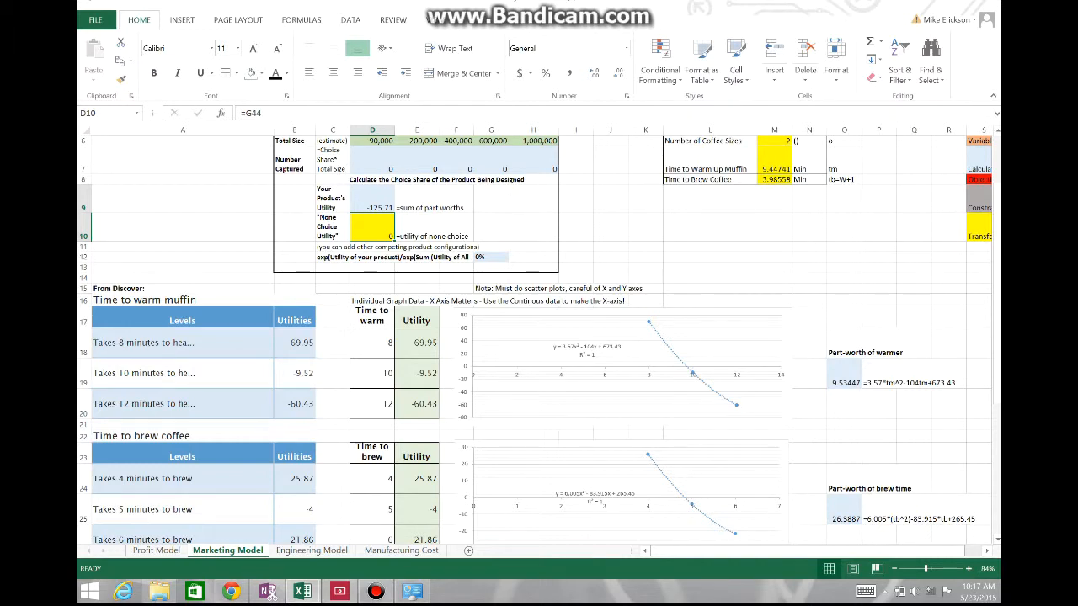
key("F2")
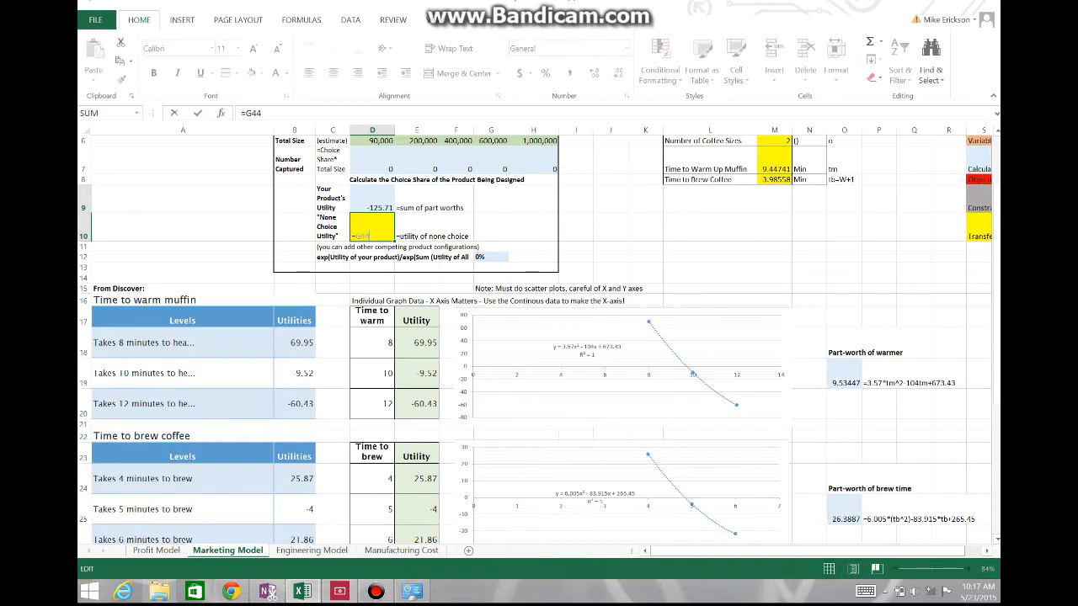
key("BackSpace")
key("BackSpace")
key("BackSpace")
scroll(661, 367, "down", 20)
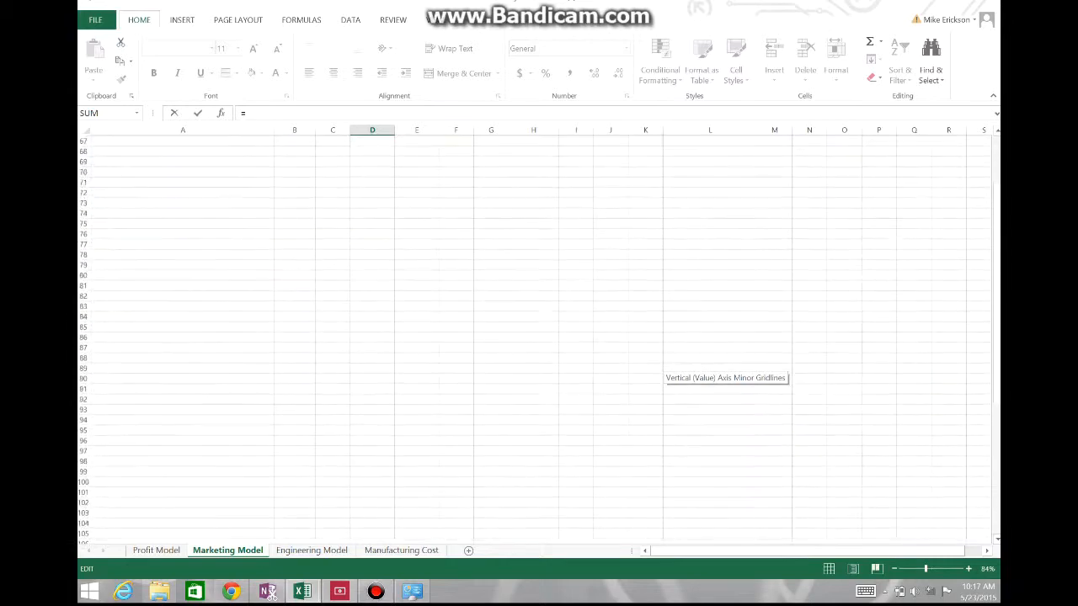
scroll(661, 366, "up", 9)
left_click(845, 165)
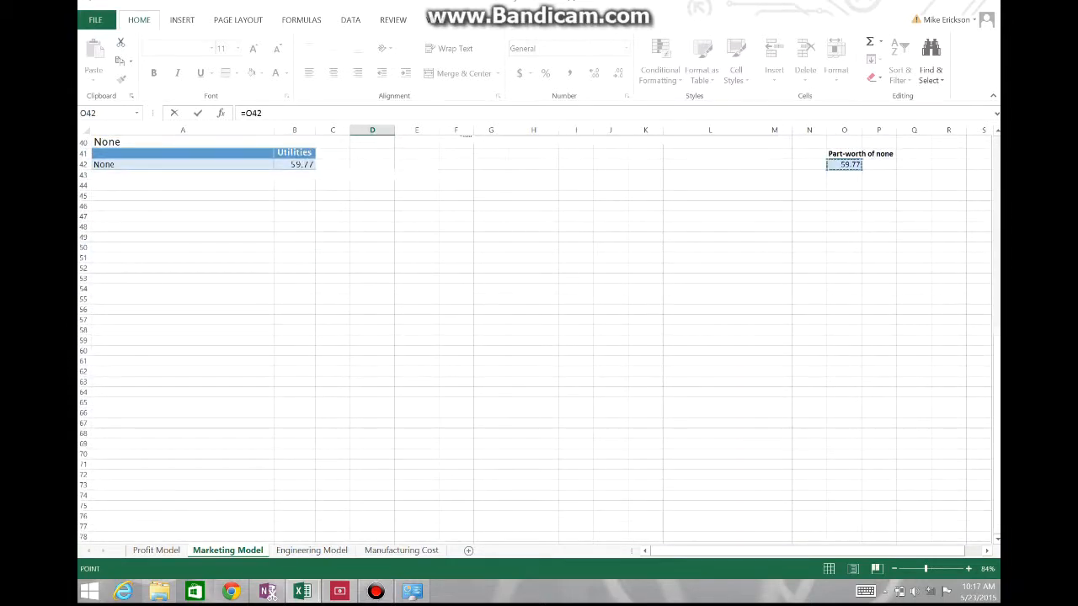
key("Return")
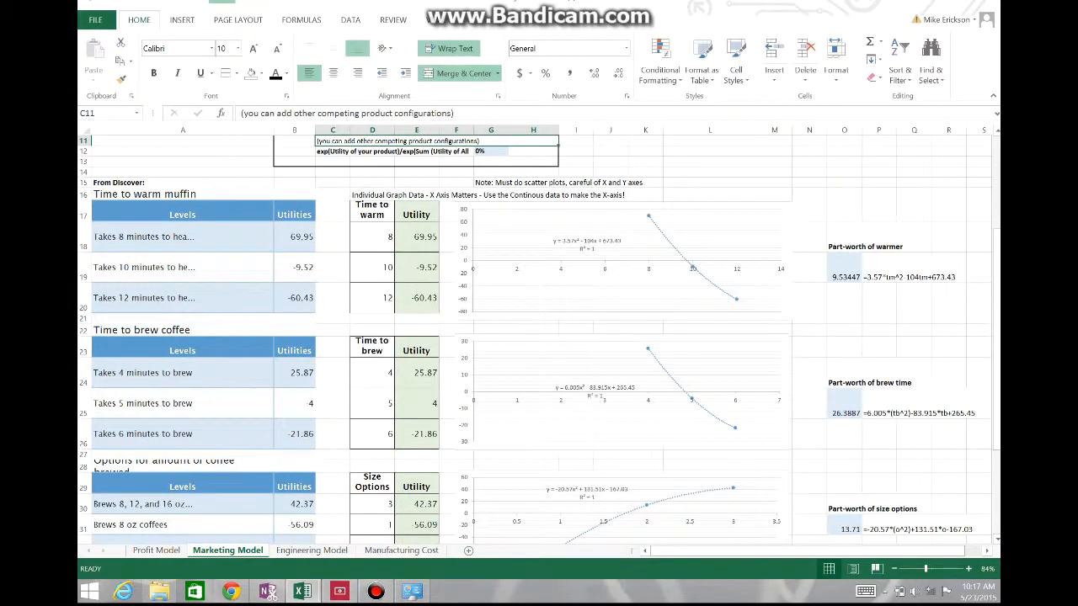
Step: Delete the choice share formula from cell G12
scroll(539, 337, "up", 4)
double_click(497, 309)
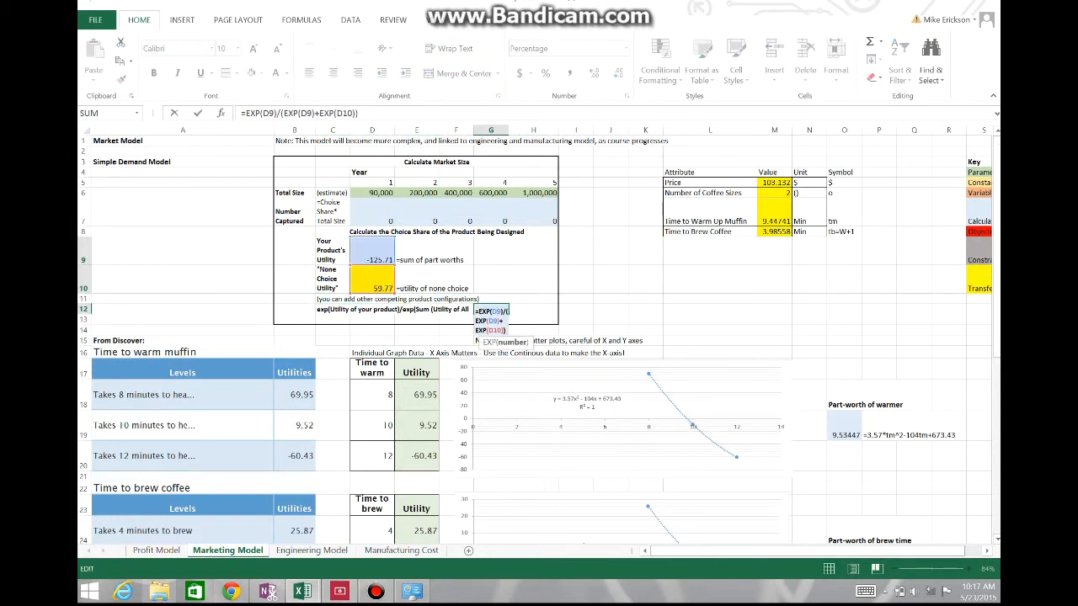
left_click_drag(476, 312, 507, 331)
key("BackSpace")
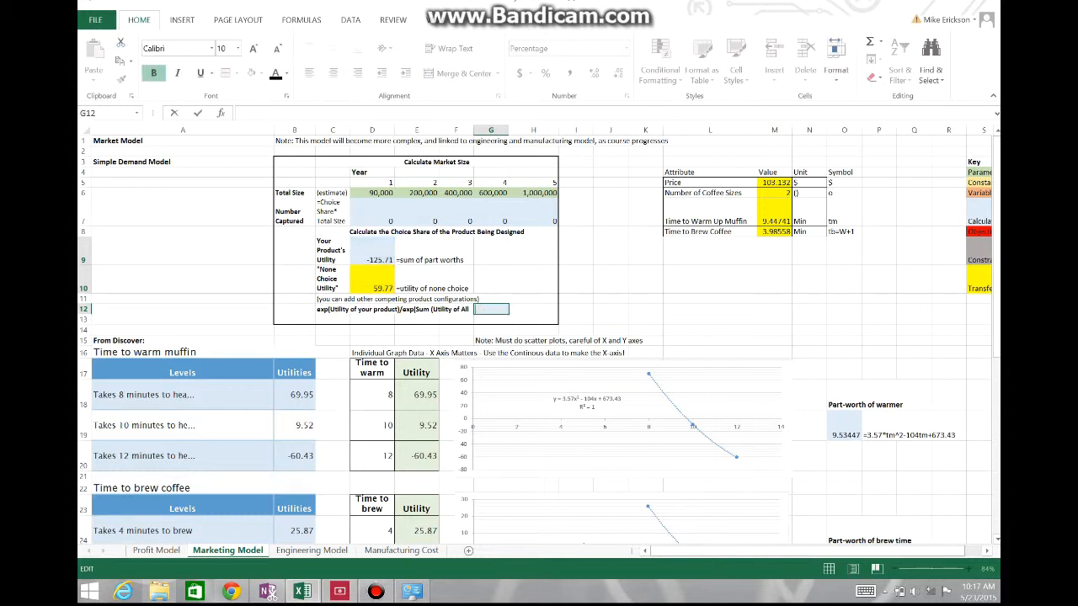
Step: Inspect which part-worth cells the product utility formula in D9 refers to, leaving the formula as it is
double_click(372, 253)
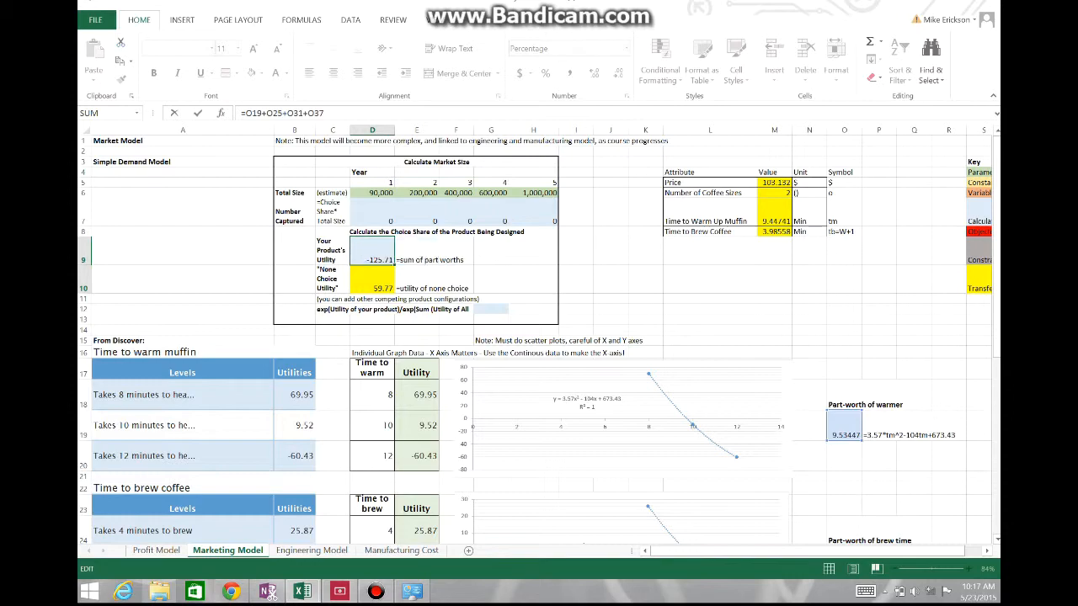
scroll(539, 337, "down", 6)
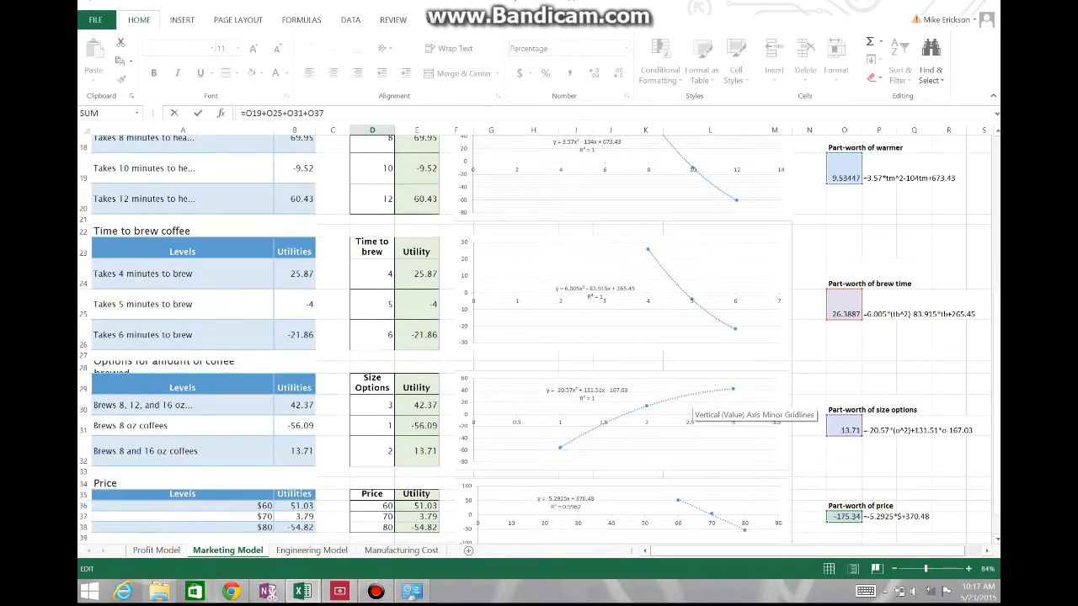
scroll(692, 412, "up", 6)
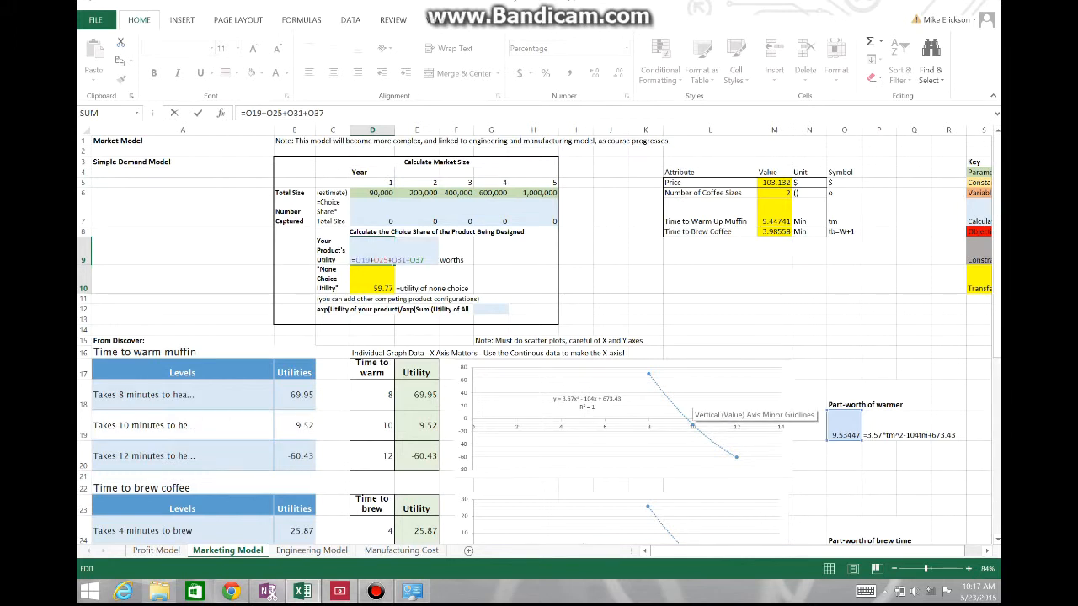
key("Escape")
Step: Set the Price variable in C26 of the Profit Model sheet to 80 and return to the Marketing Model sheet
left_click(773, 183)
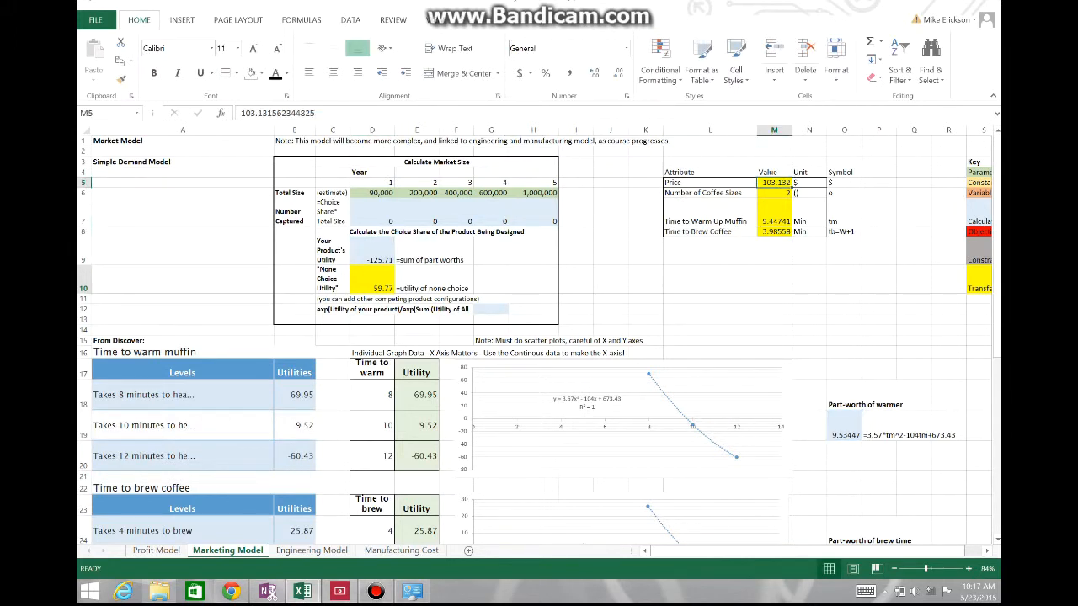
left_click(156, 550)
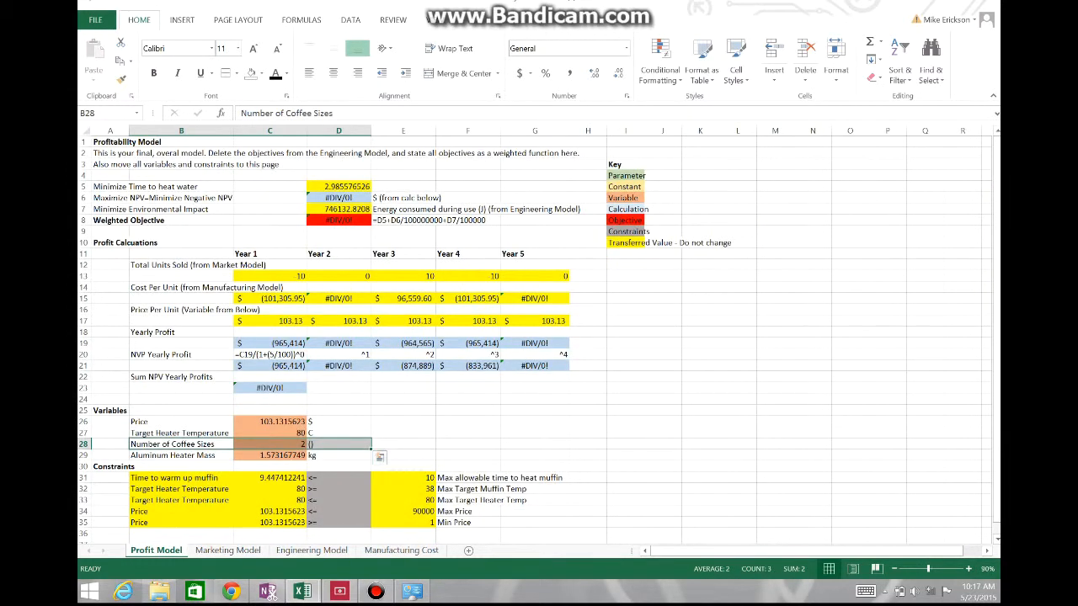
left_click(269, 422)
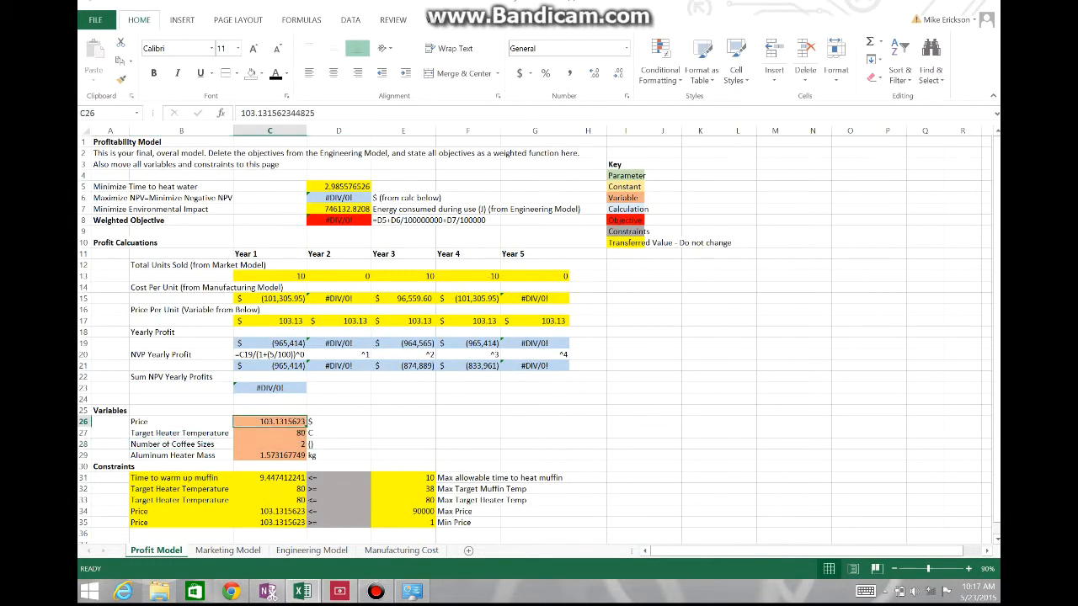
type("80")
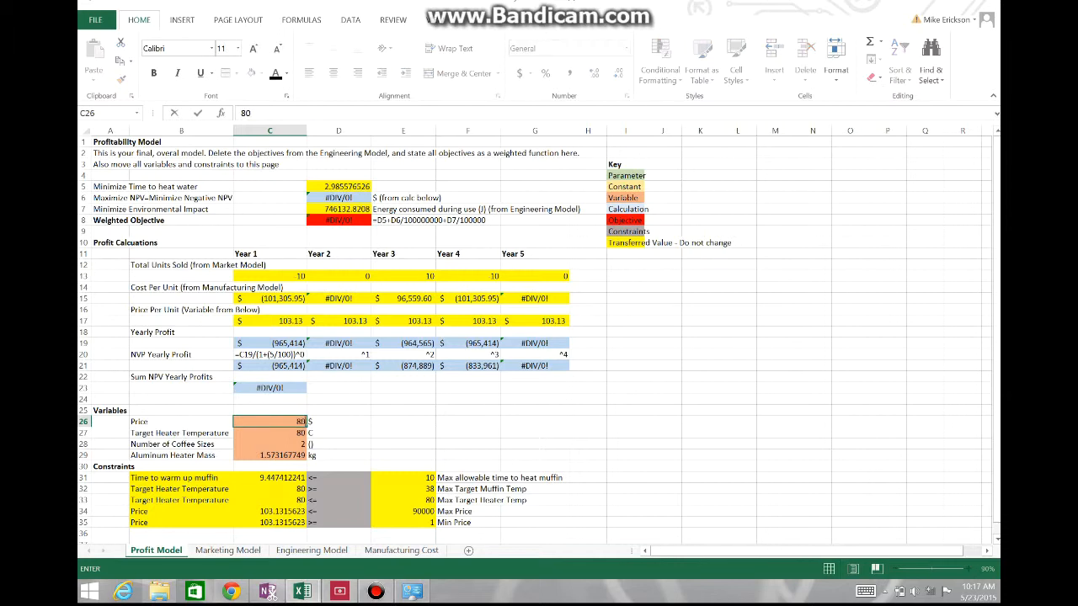
key("Return")
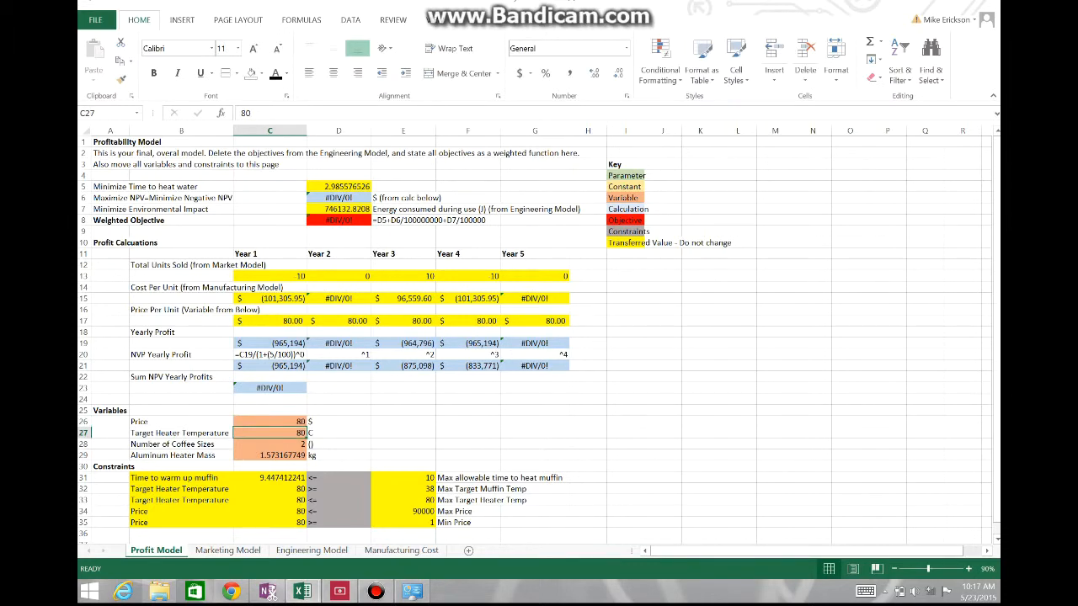
left_click(228, 550)
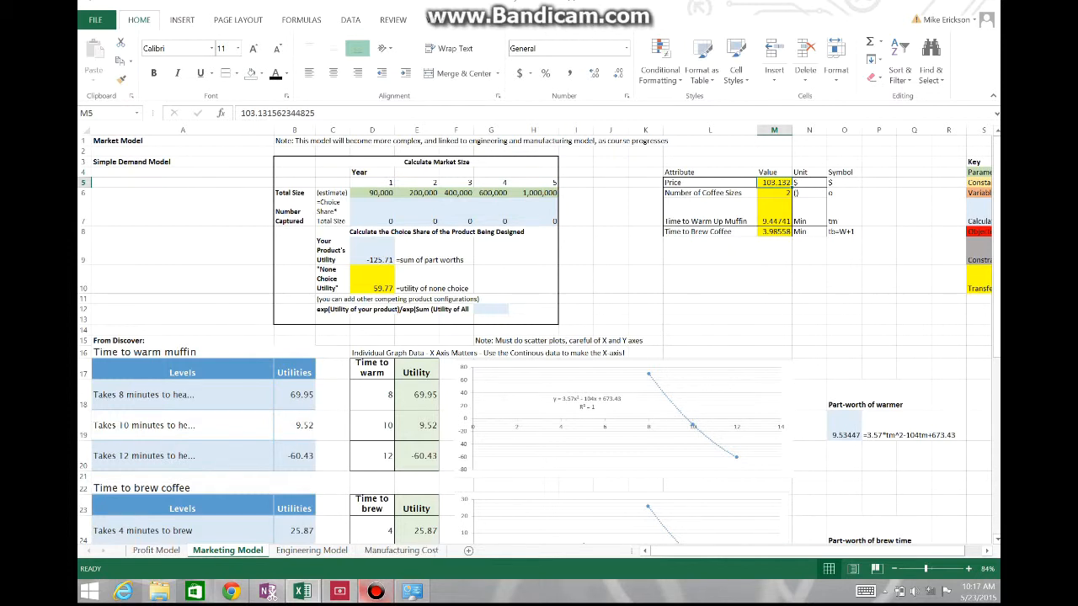
left_click(376, 591)
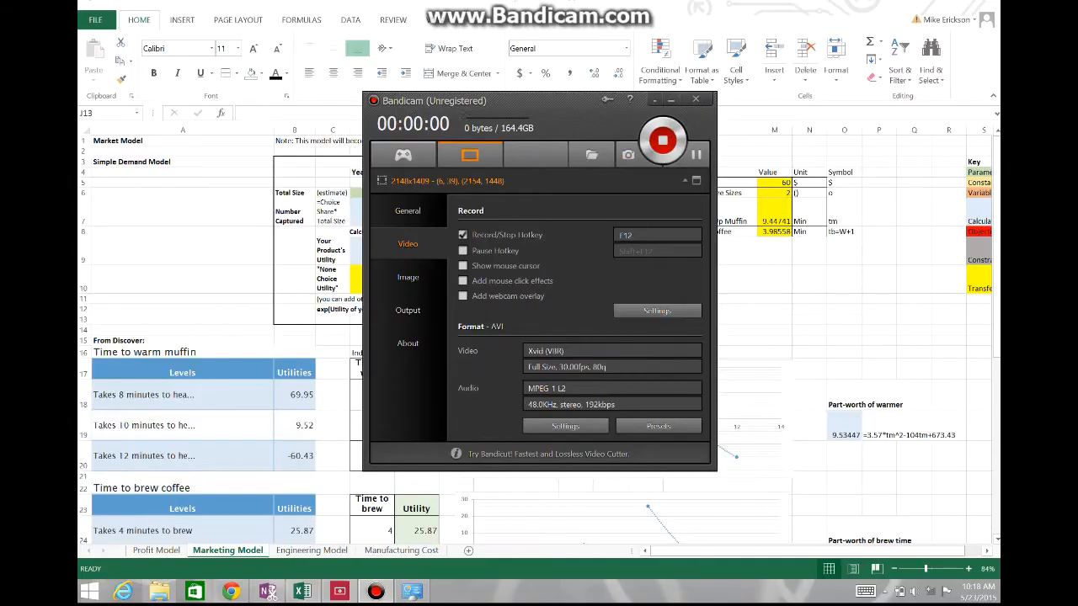
left_click(671, 101)
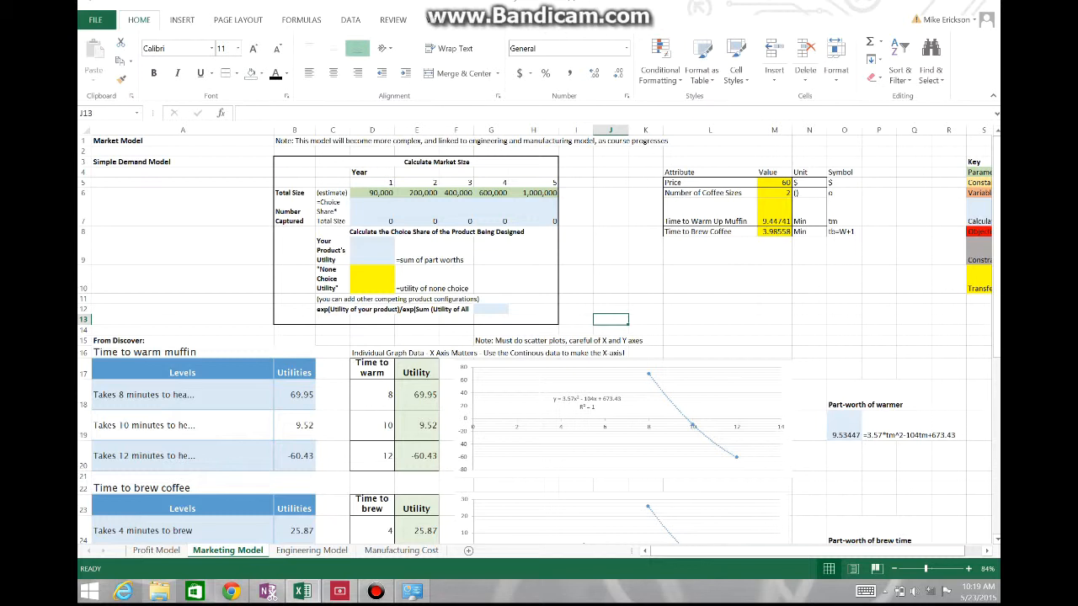
Step: Calculate the product's utility in D9 as the sum of the warmer, brew time, size options and price part-worths with =O19+O25+O31+O37
left_click(372, 251)
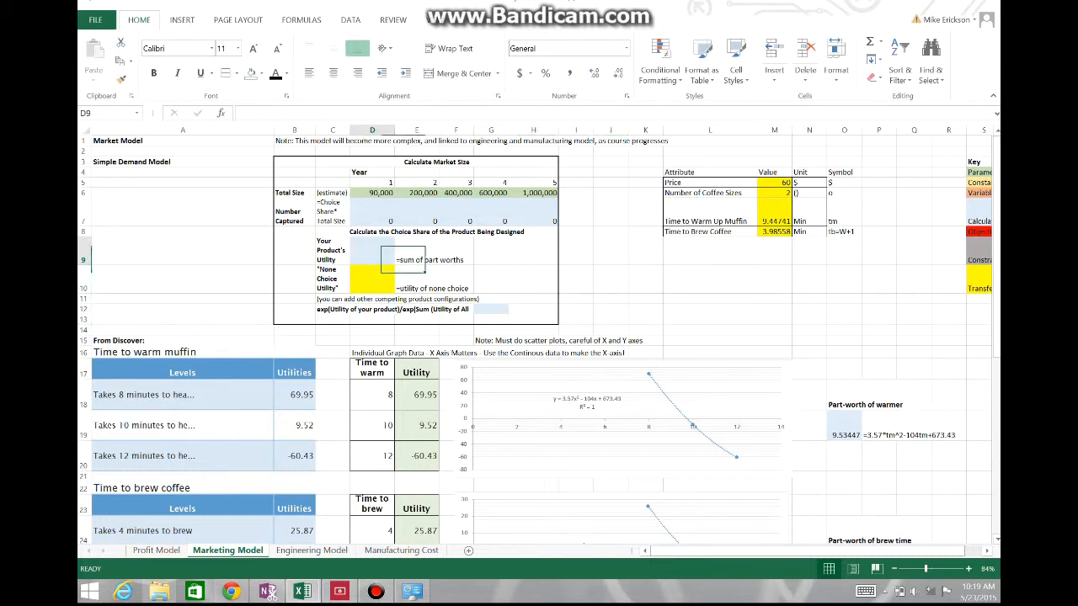
type("=")
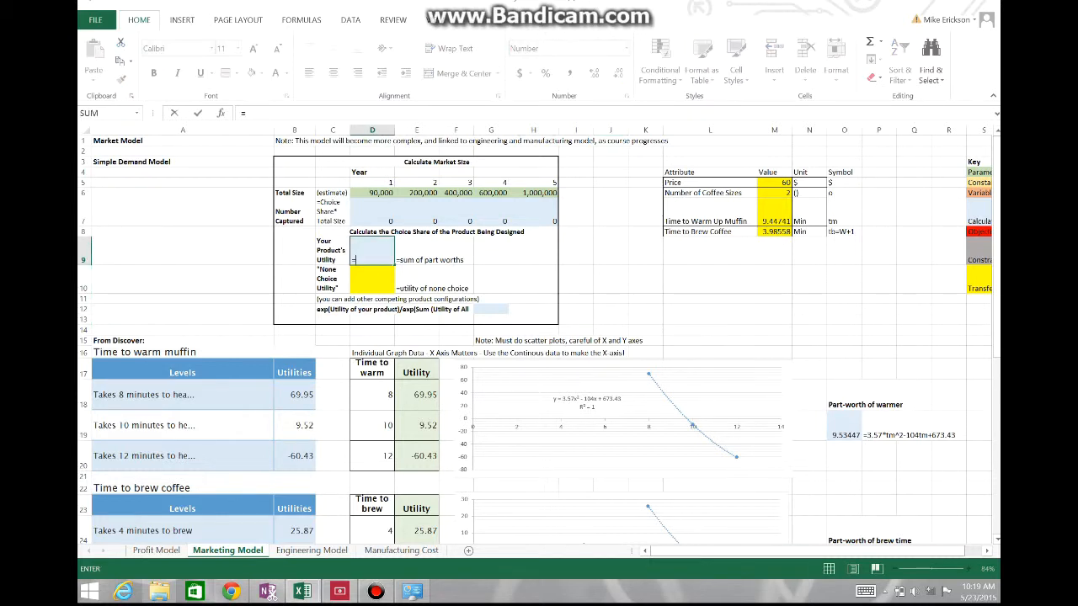
left_click(844, 428)
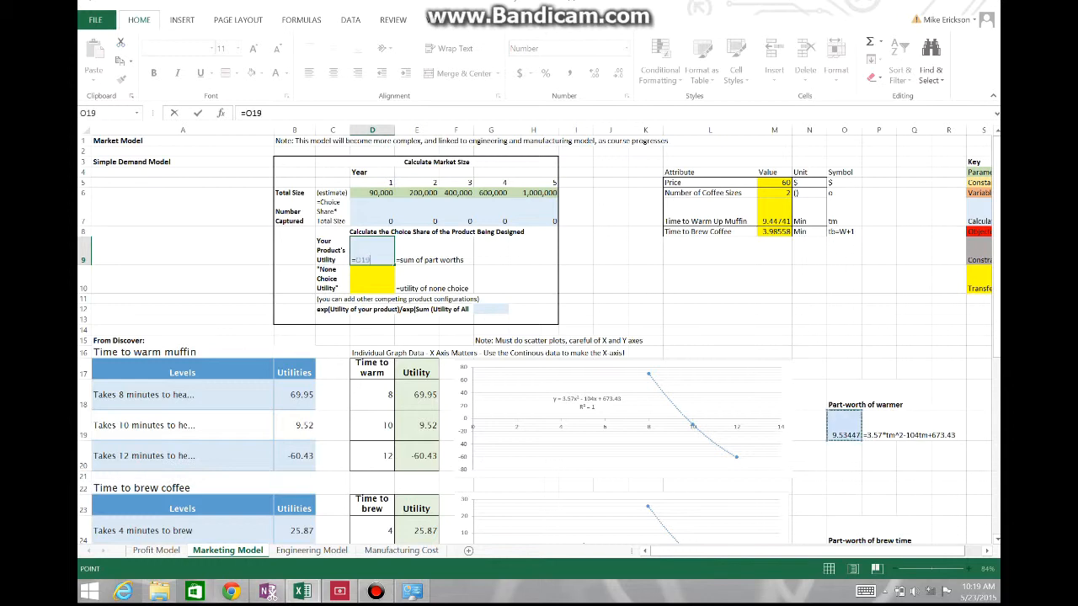
type("+")
scroll(538, 336, "down", 3)
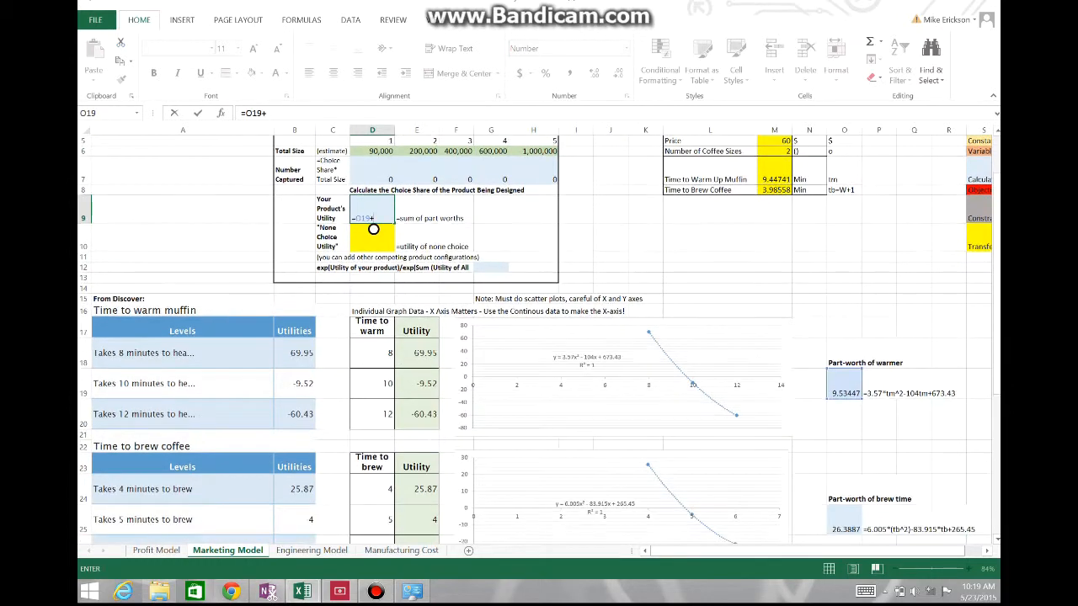
left_click(844, 477)
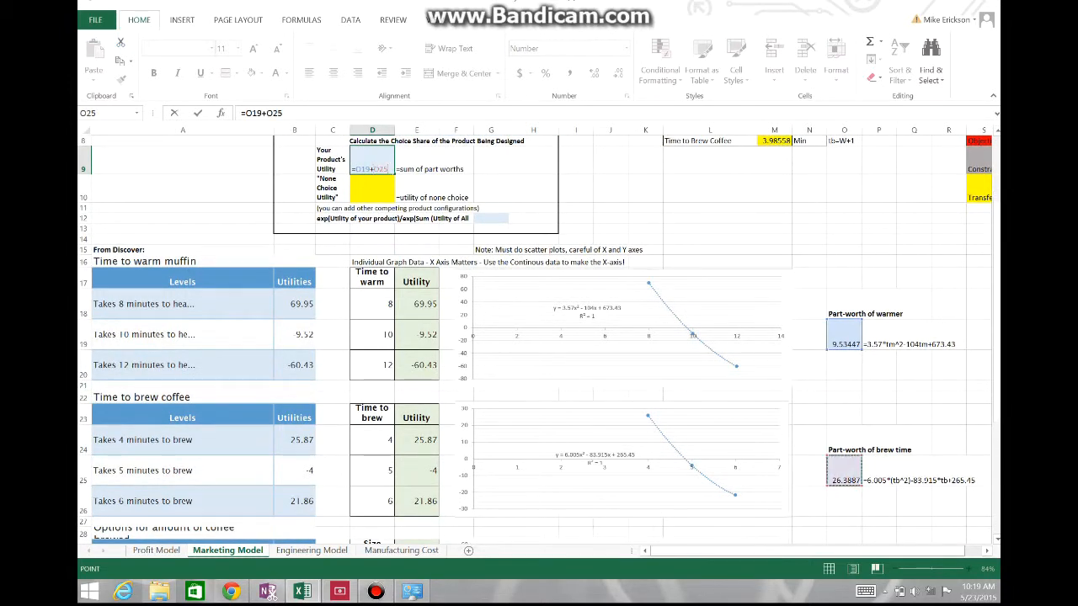
type("+")
scroll(539, 340, "down", 3)
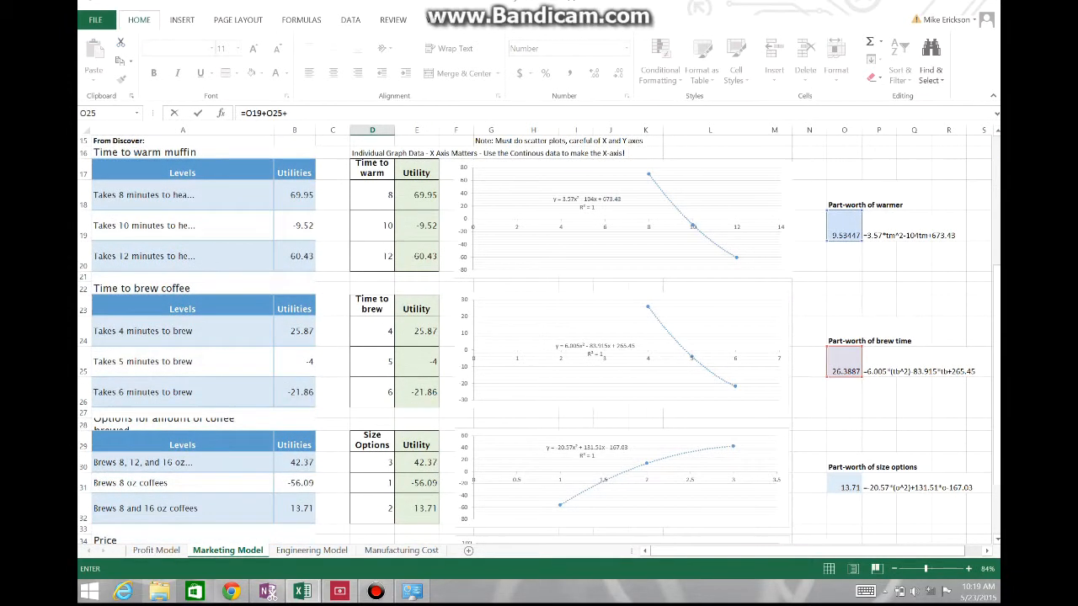
left_click(845, 483)
scroll(538, 337, "down", 2)
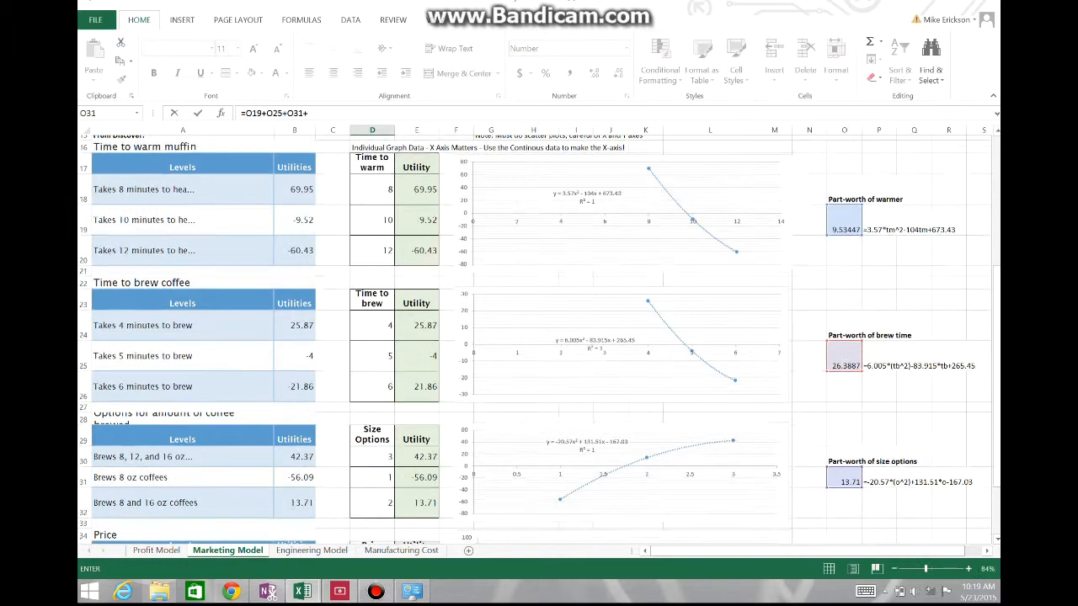
left_click(844, 437)
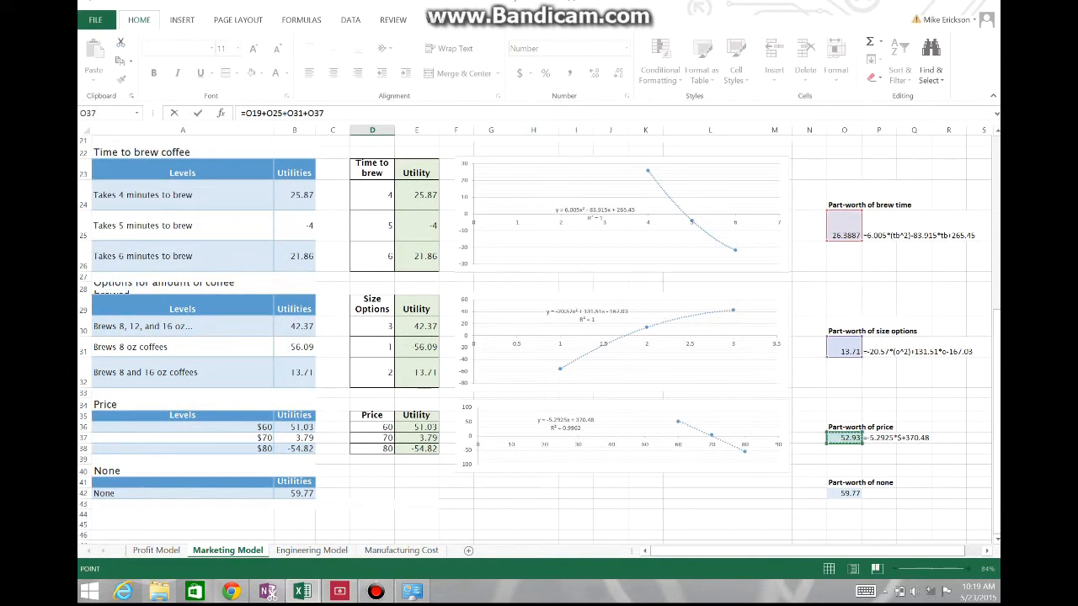
key("Return")
Step: Link the None Choice Utility in D10 to the part-worth of none with =O42
scroll(539, 337, "up", 3)
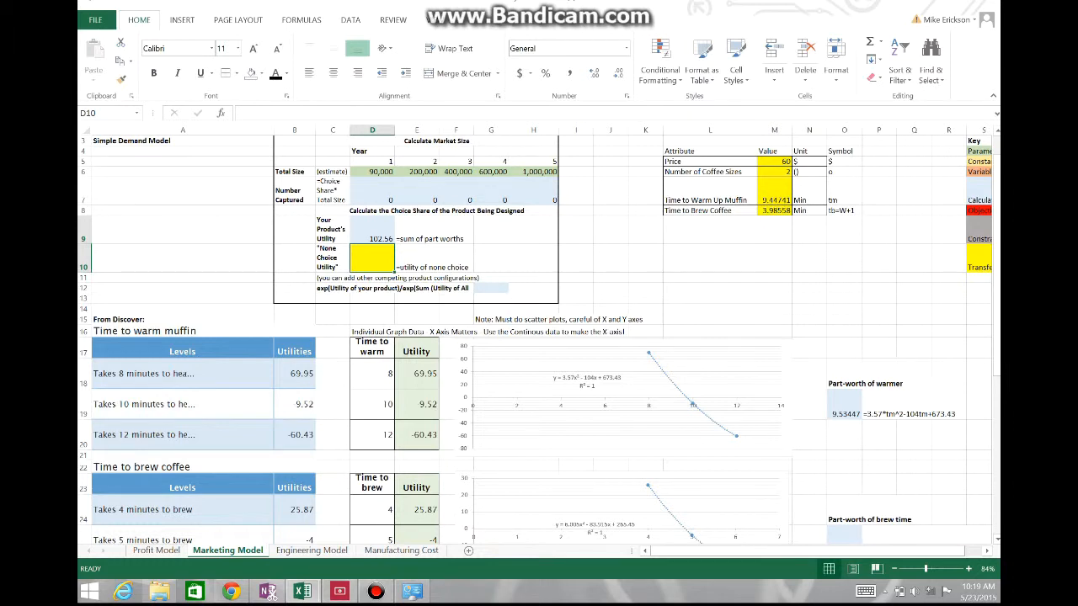
type("=")
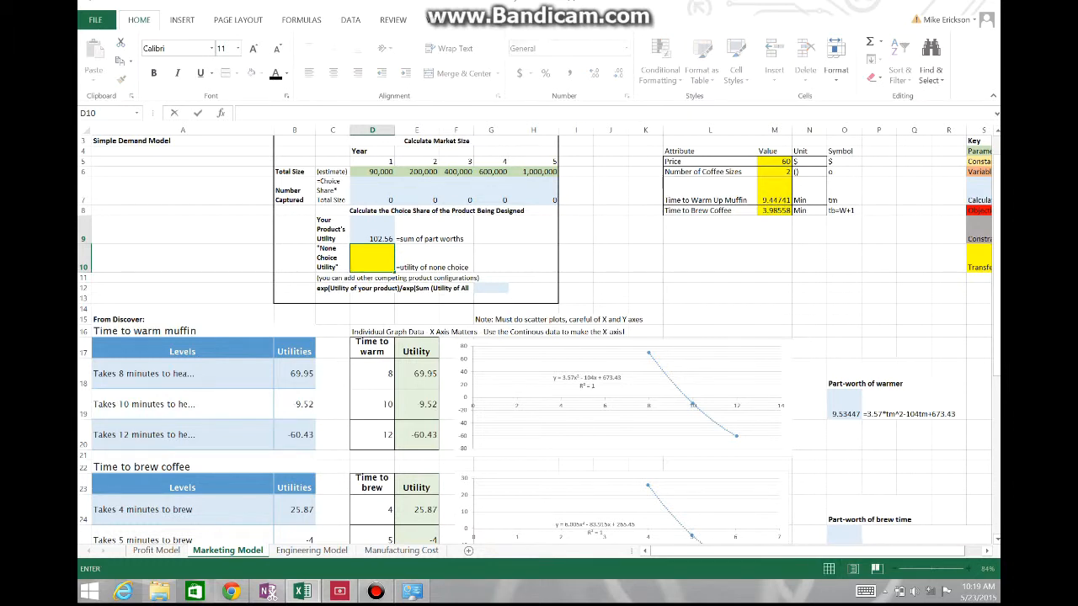
scroll(539, 337, "down", 8)
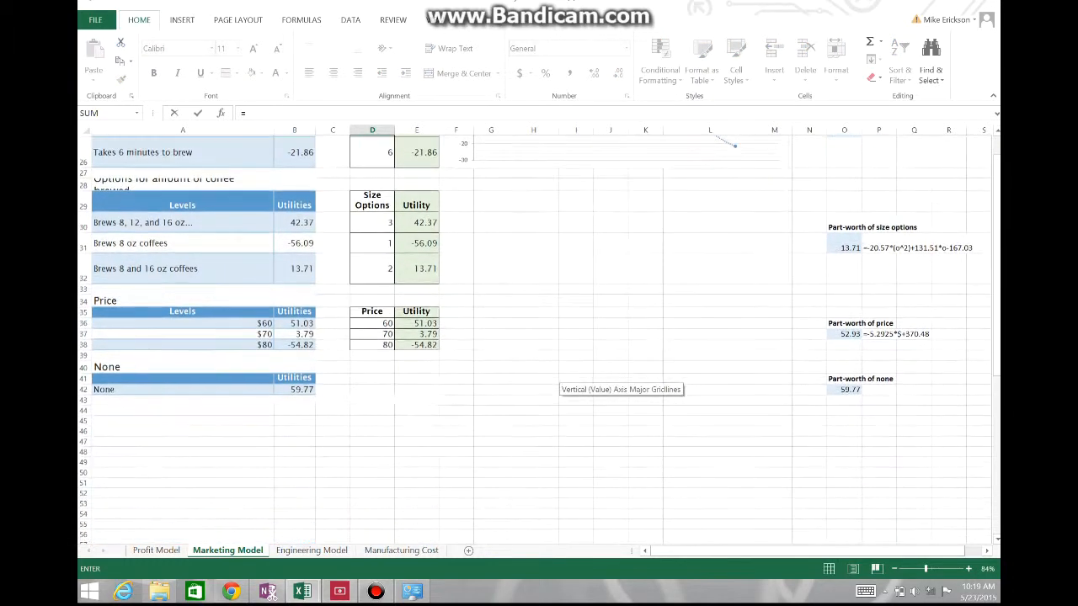
left_click(843, 357)
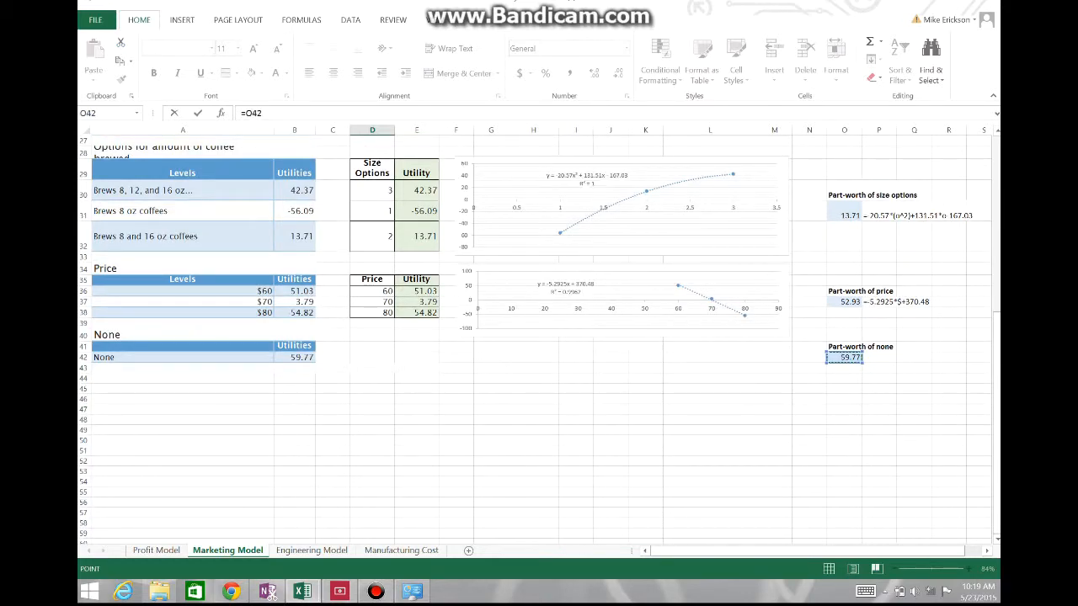
key("Return")
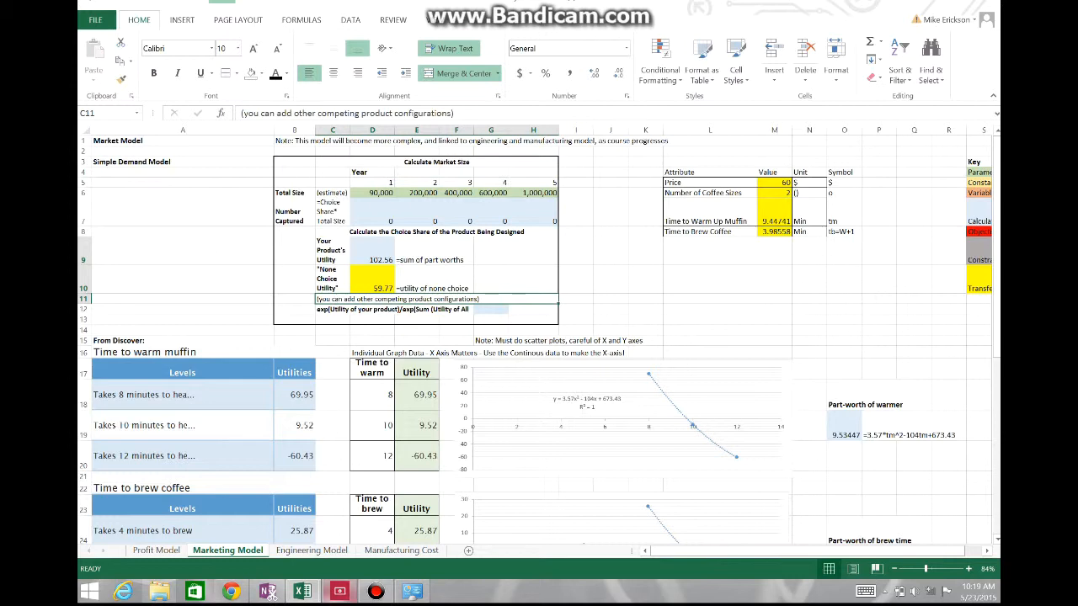
left_click(375, 591)
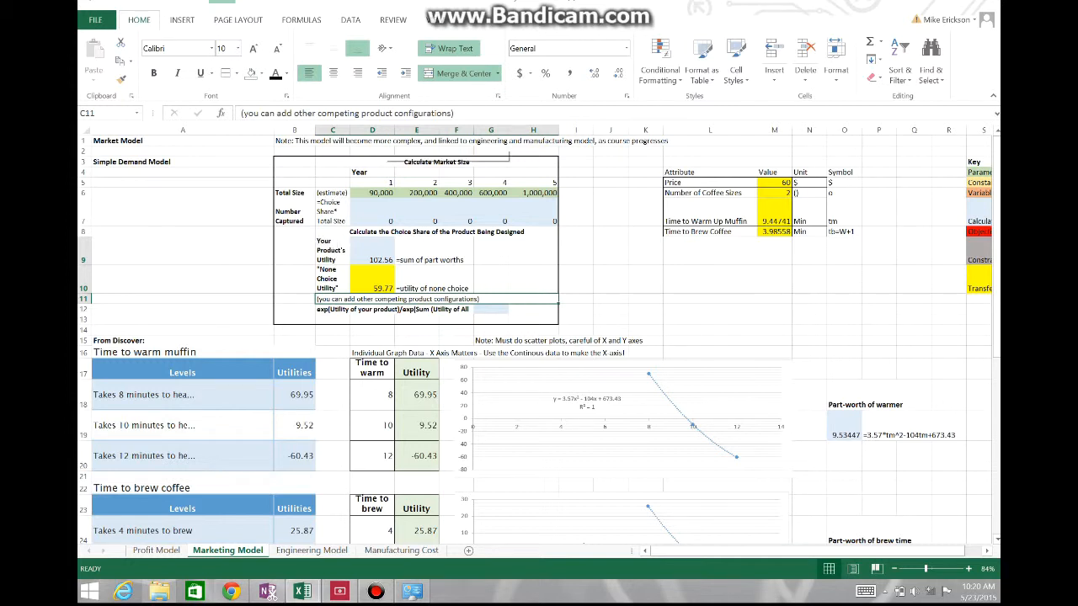
Step: Enter the choice share formula =exp(D9)/(exp(D9)+exp(D10)) in cell G12
double_click(491, 309)
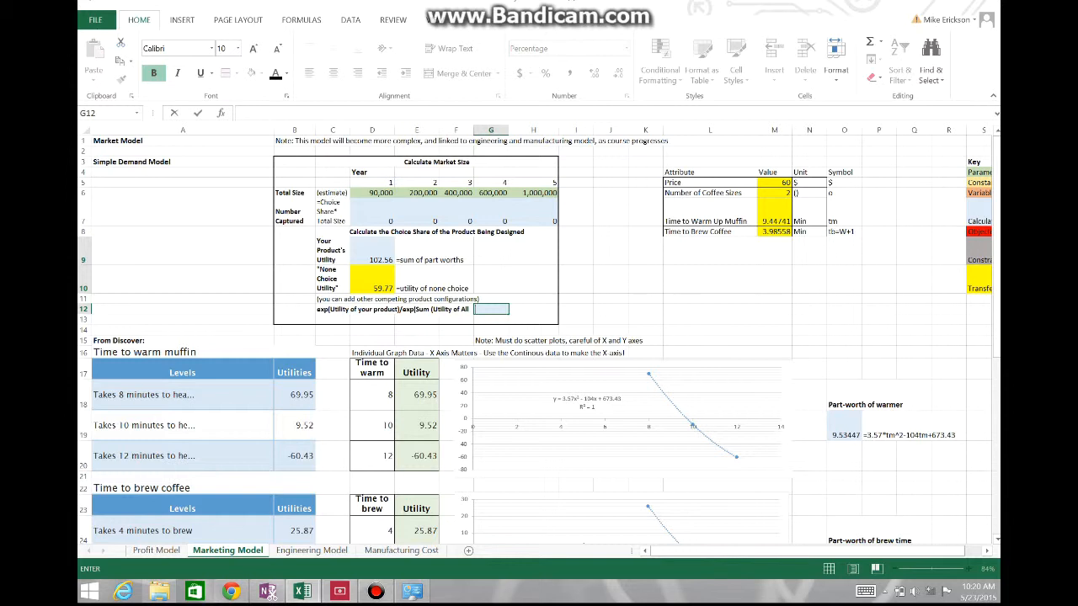
type("=exp(")
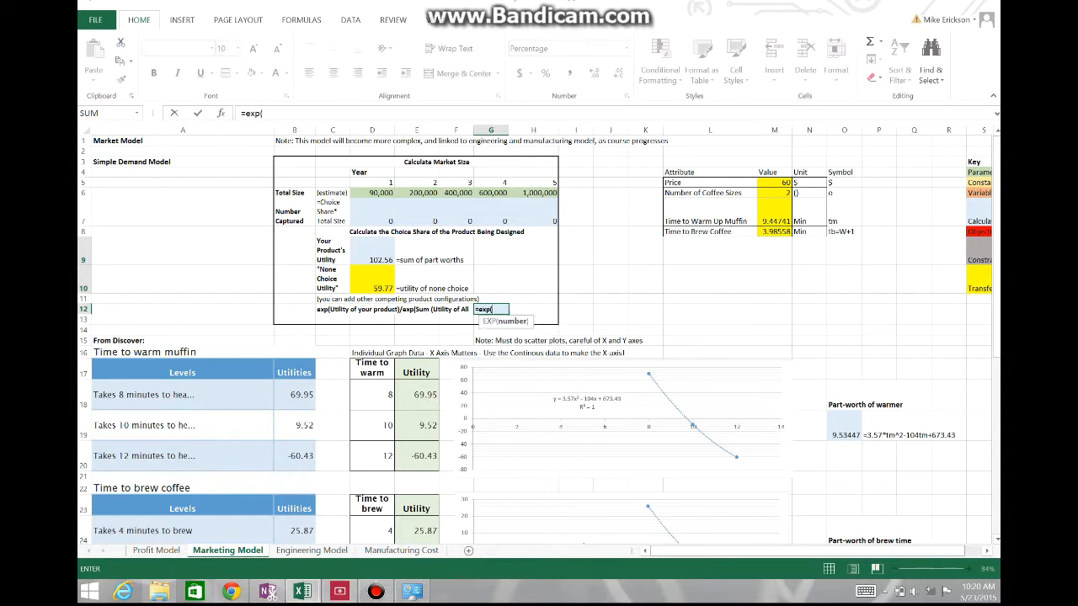
left_click(375, 259)
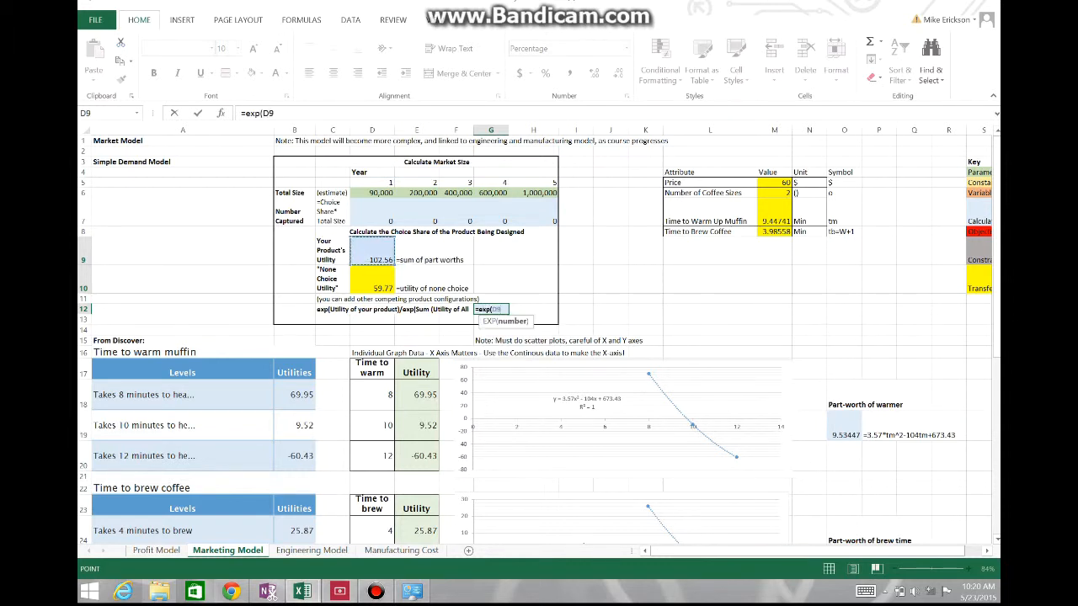
type(")/(")
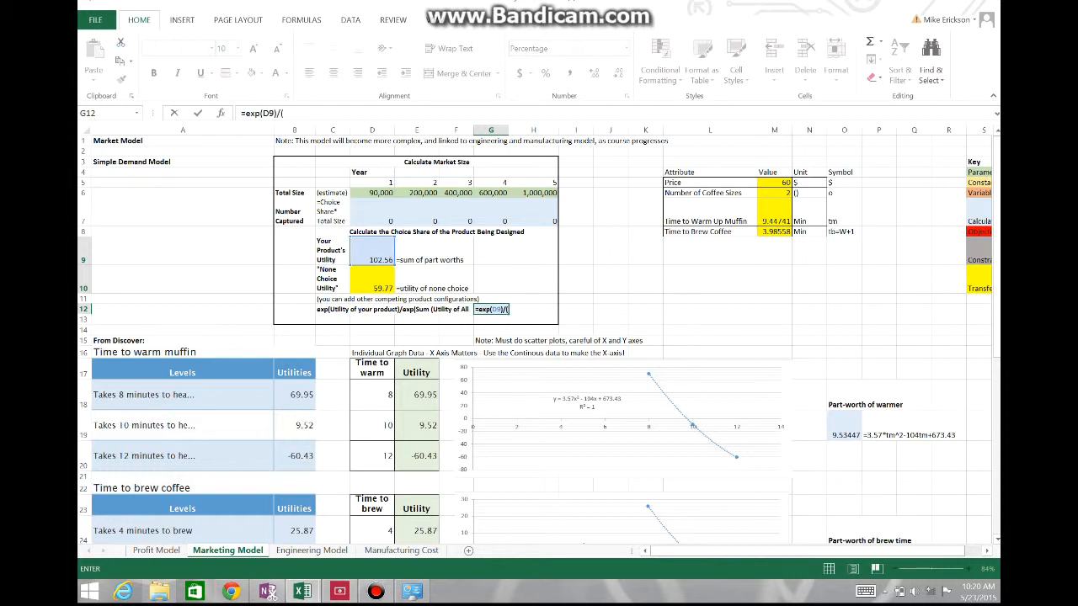
type("exp(")
left_click(375, 260)
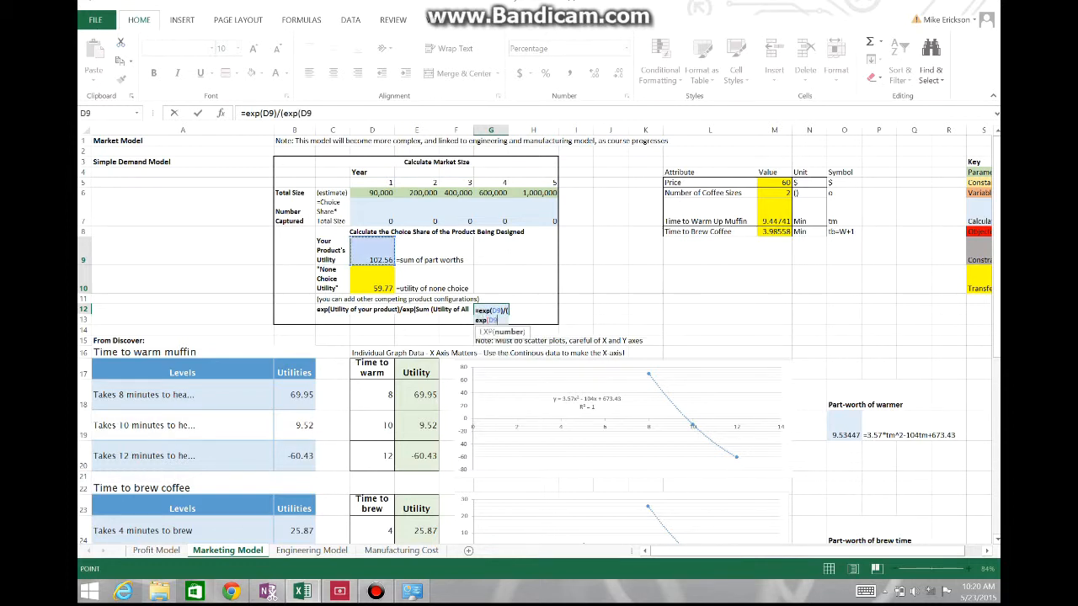
type(")+")
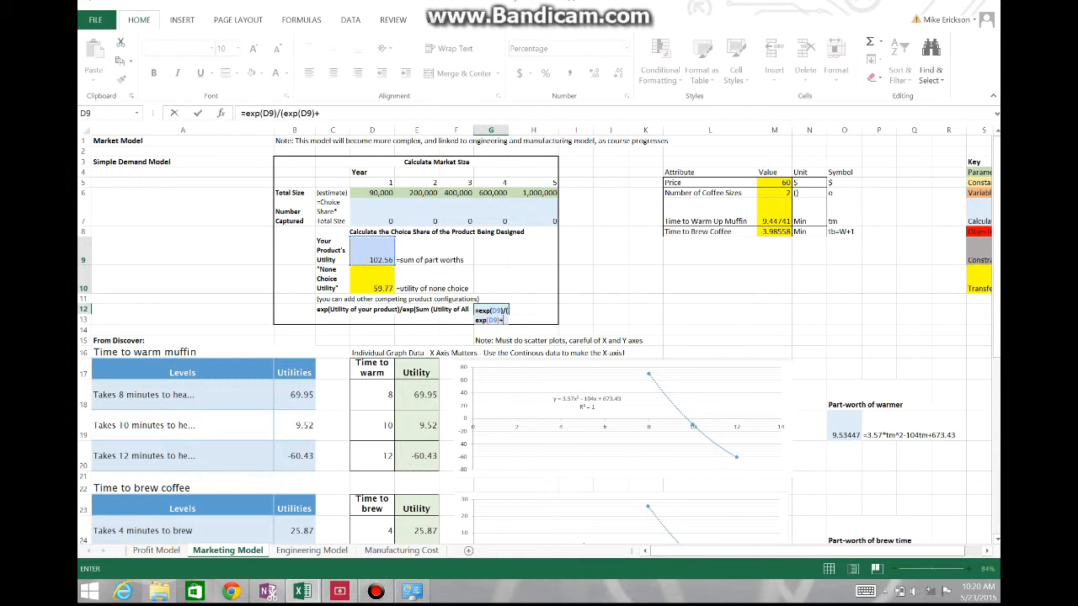
type("exp")
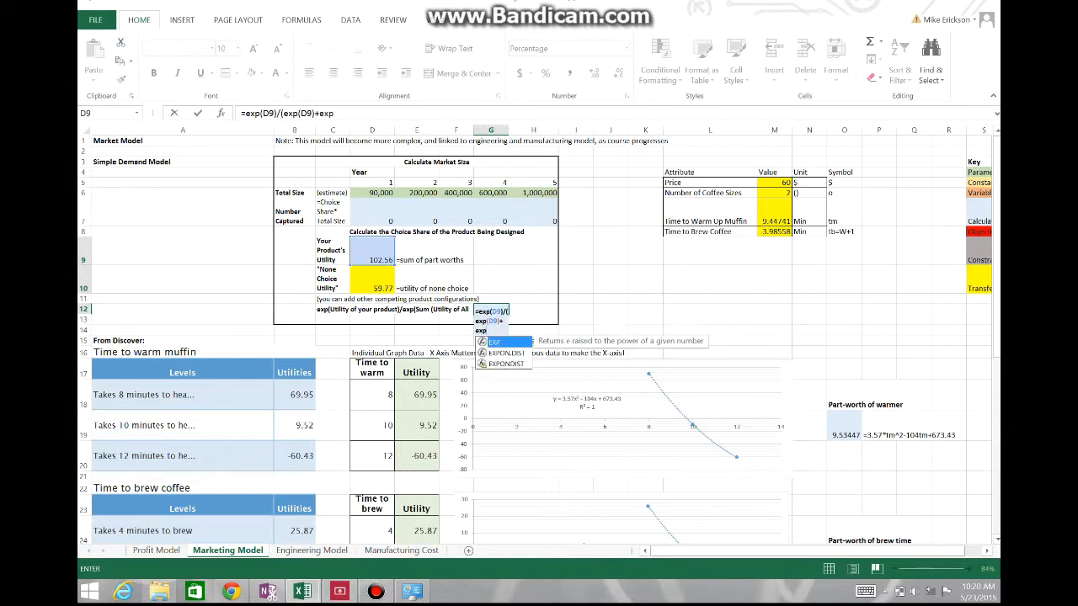
key("BackSpace")
key("BackSpace")
key("BackSpace")
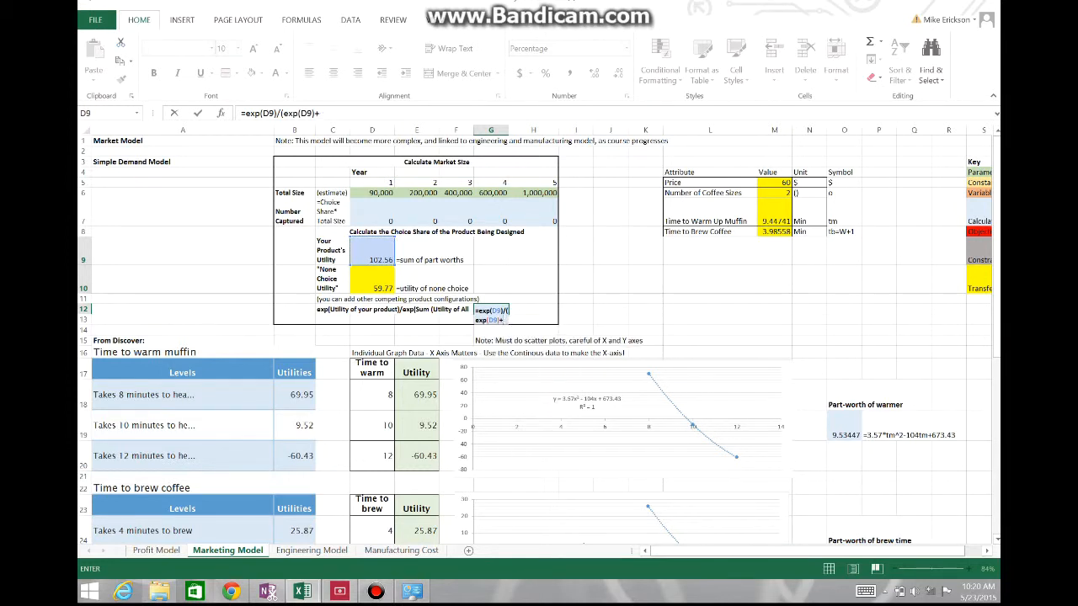
type("exp(")
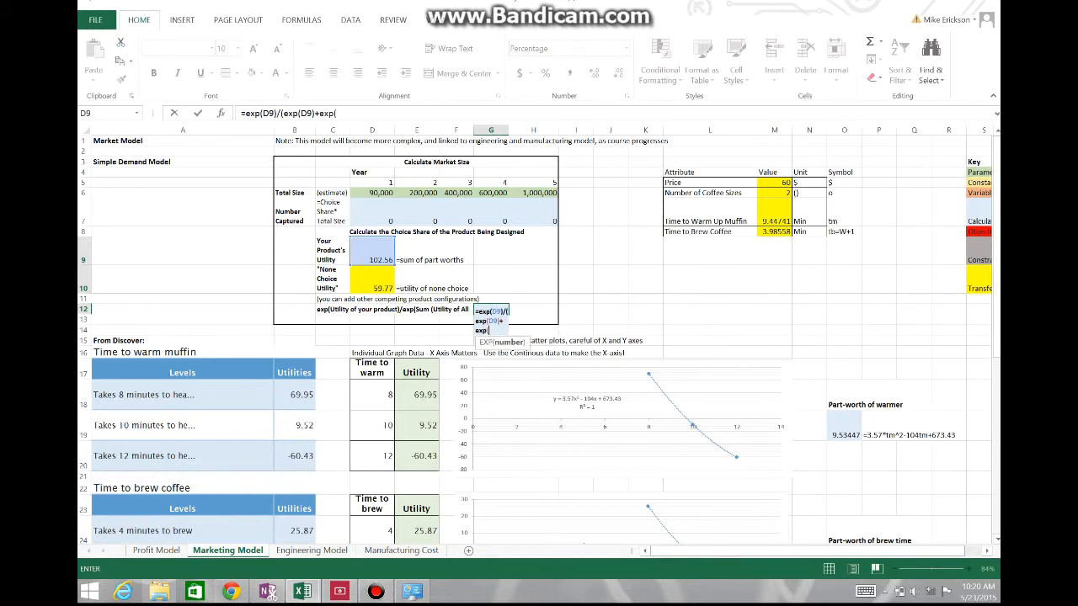
left_click(372, 280)
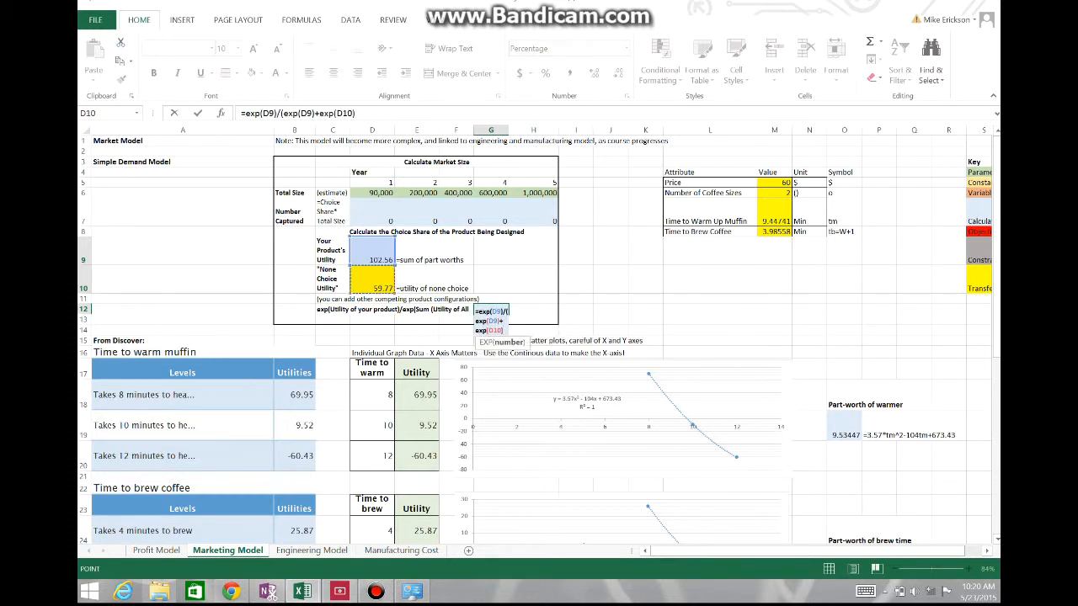
type("))")
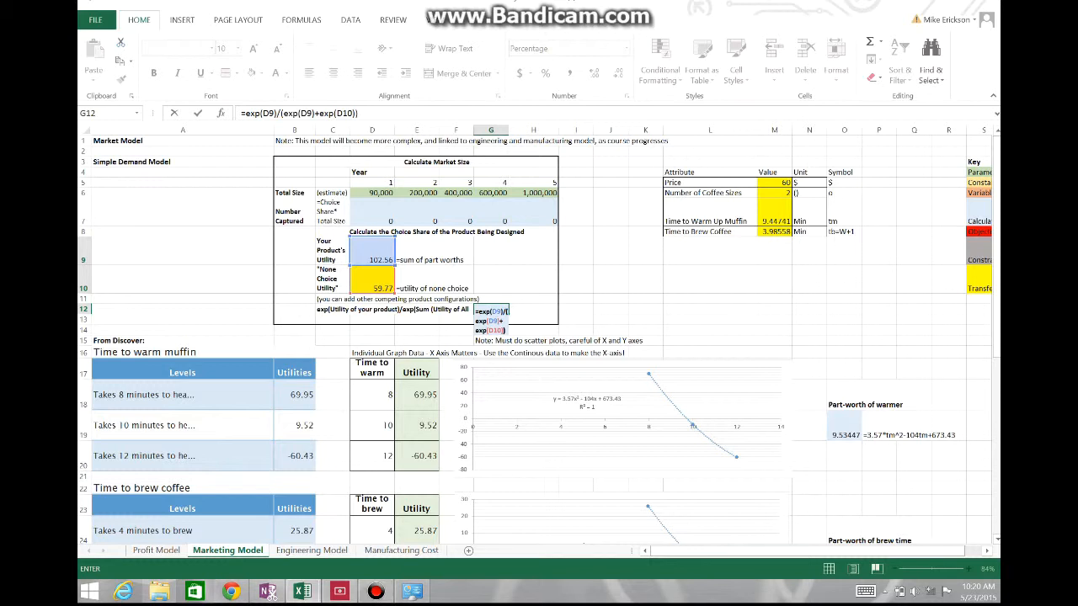
key("Return")
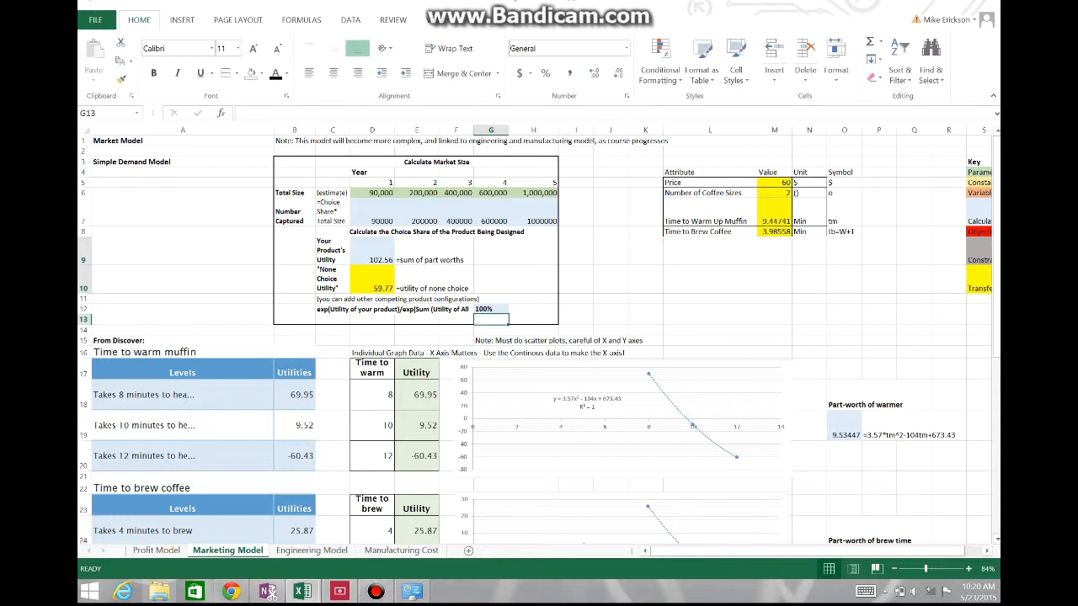
Step: Set the Price variable in C26 of the Profit Model sheet to 75 and check the choice share on the Marketing Model sheet
left_click(156, 549)
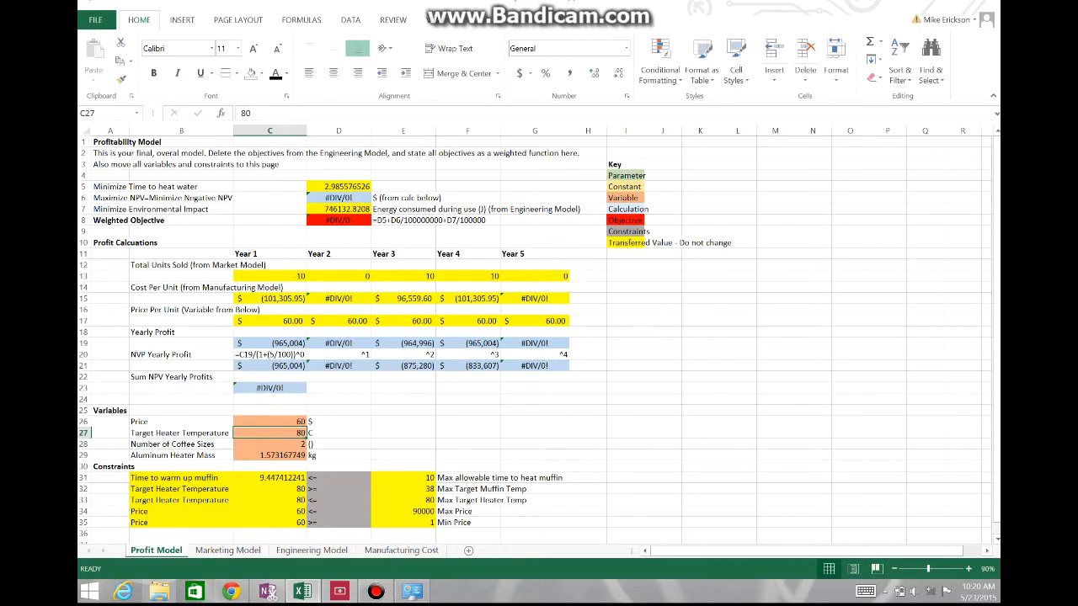
left_click(270, 422)
type("75")
key("Return")
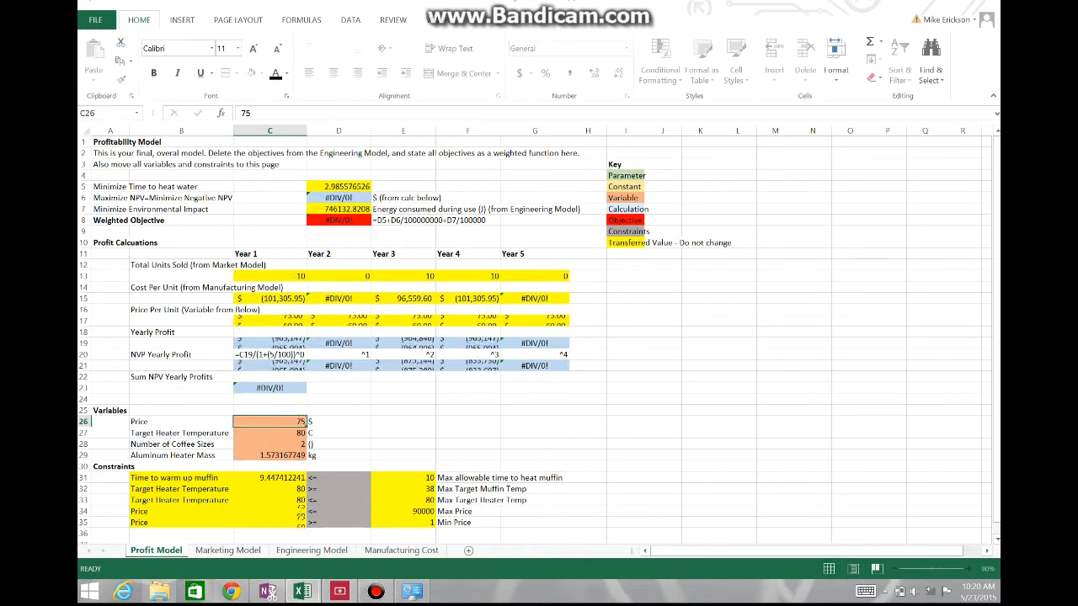
key("ctrl+Page_Down")
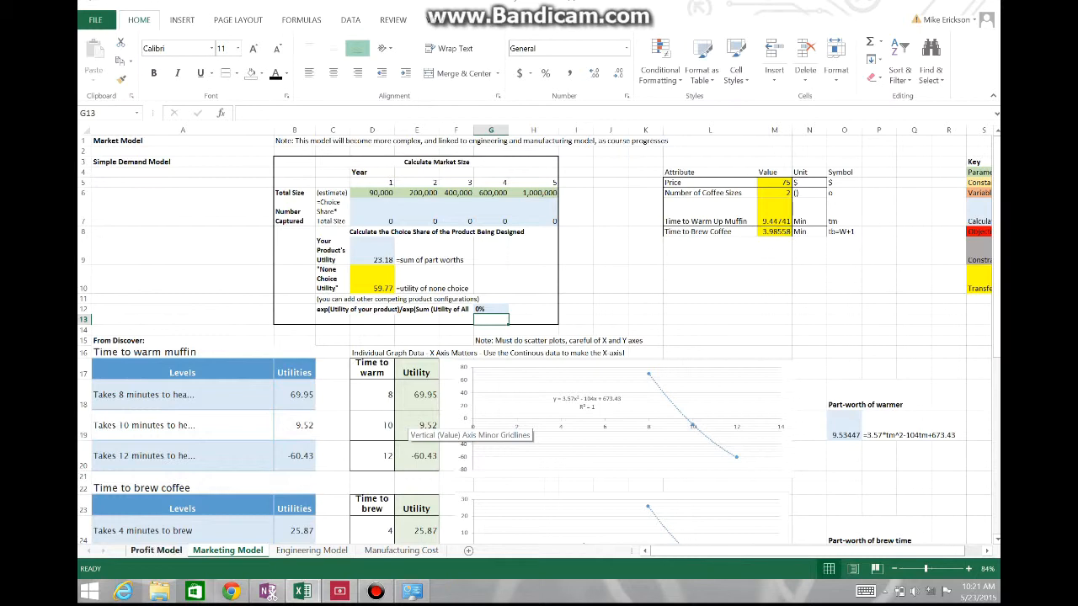
Step: Set the Price variable in C26 of the Profit Model sheet to 68 and check the choice share on the Marketing Model sheet
left_click(155, 549)
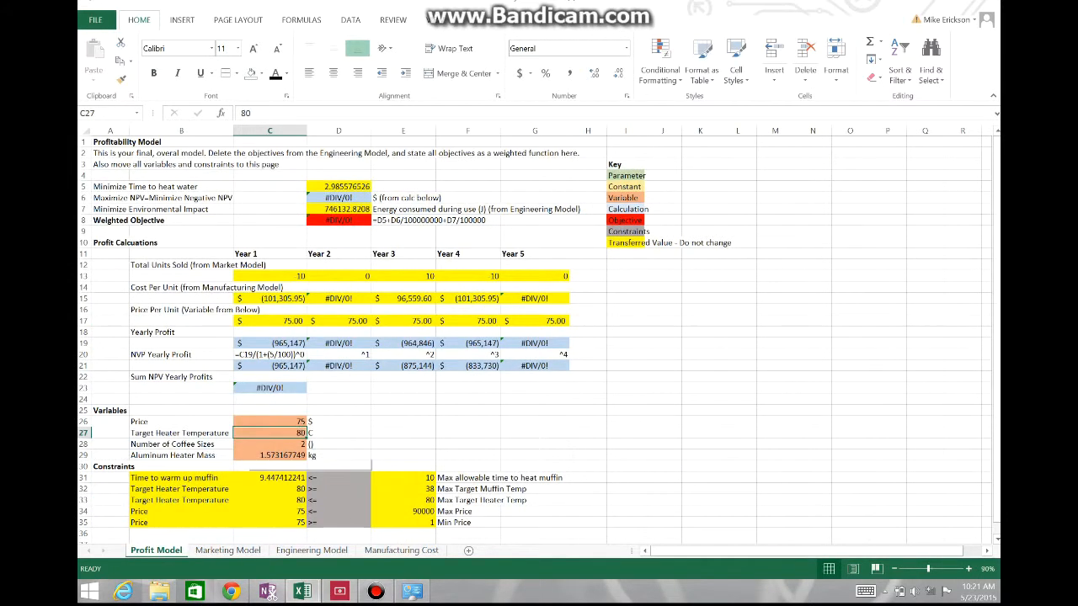
left_click(269, 422)
type("68")
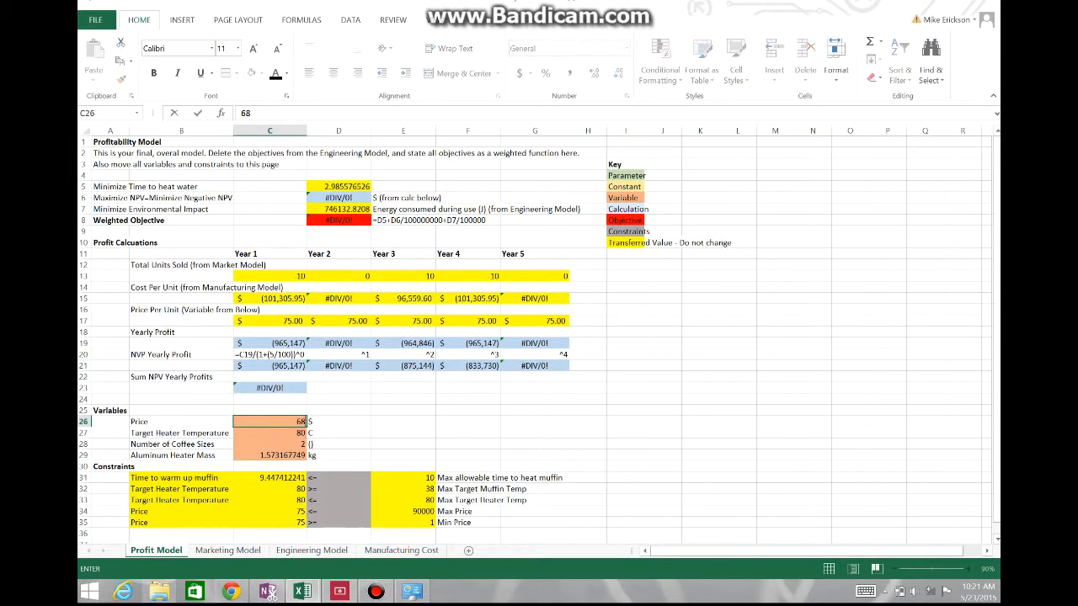
key("Return")
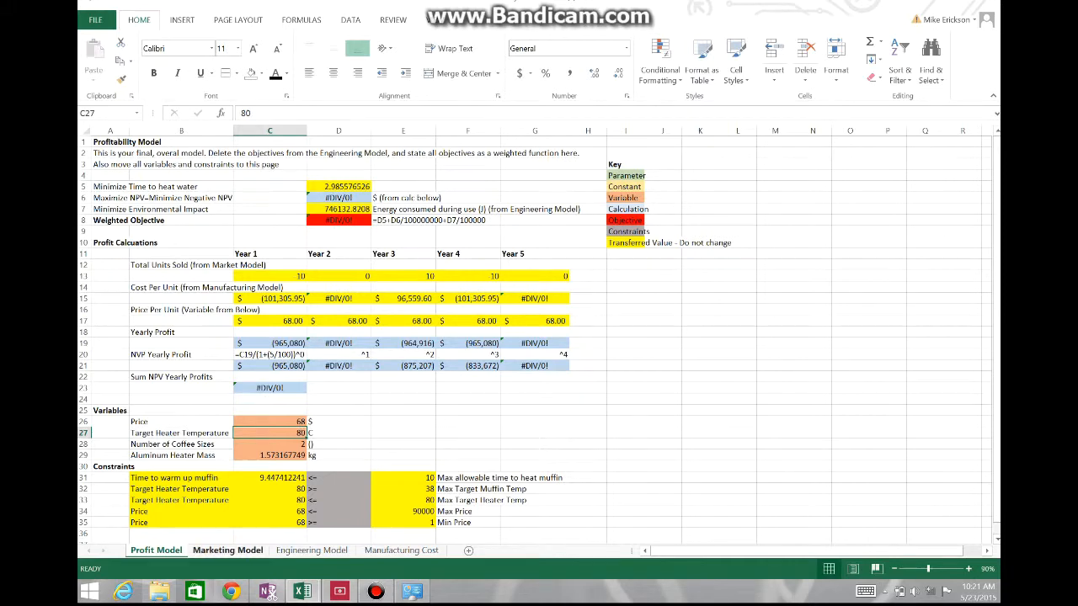
left_click(227, 550)
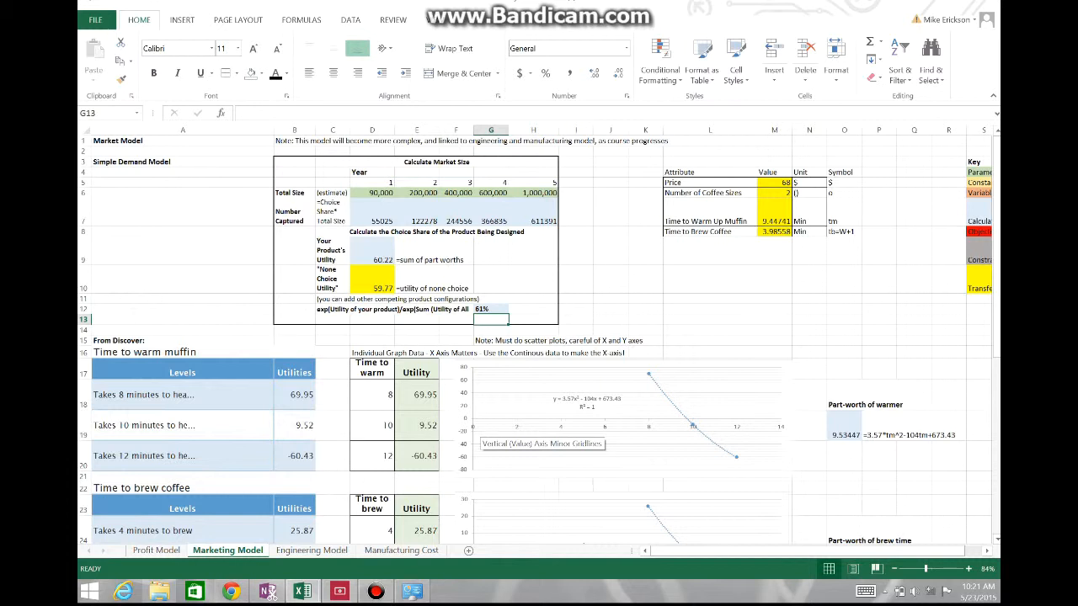
right_click(375, 590)
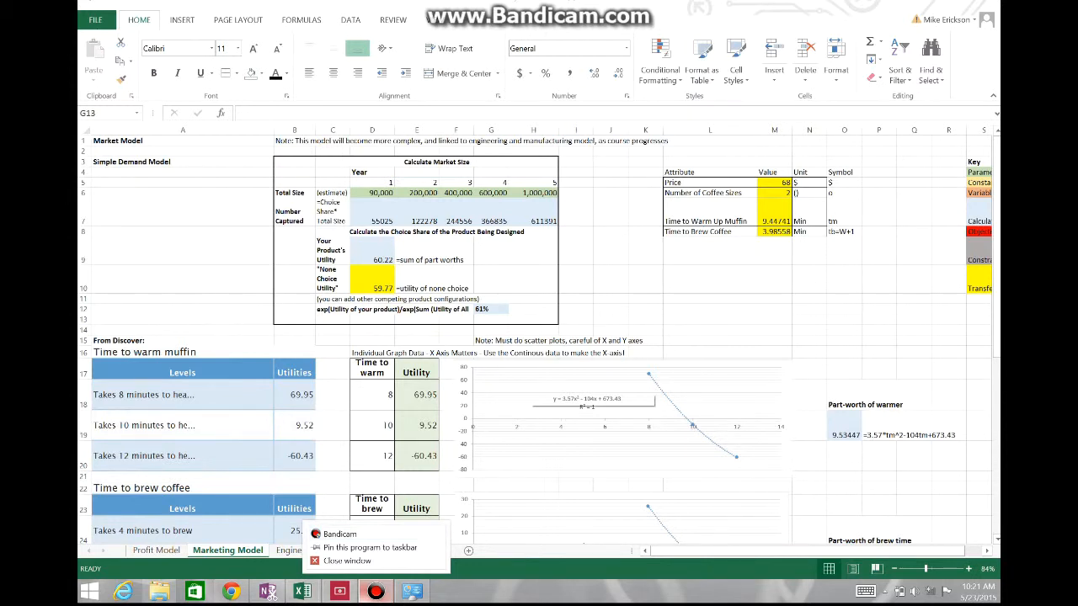
left_click(534, 383)
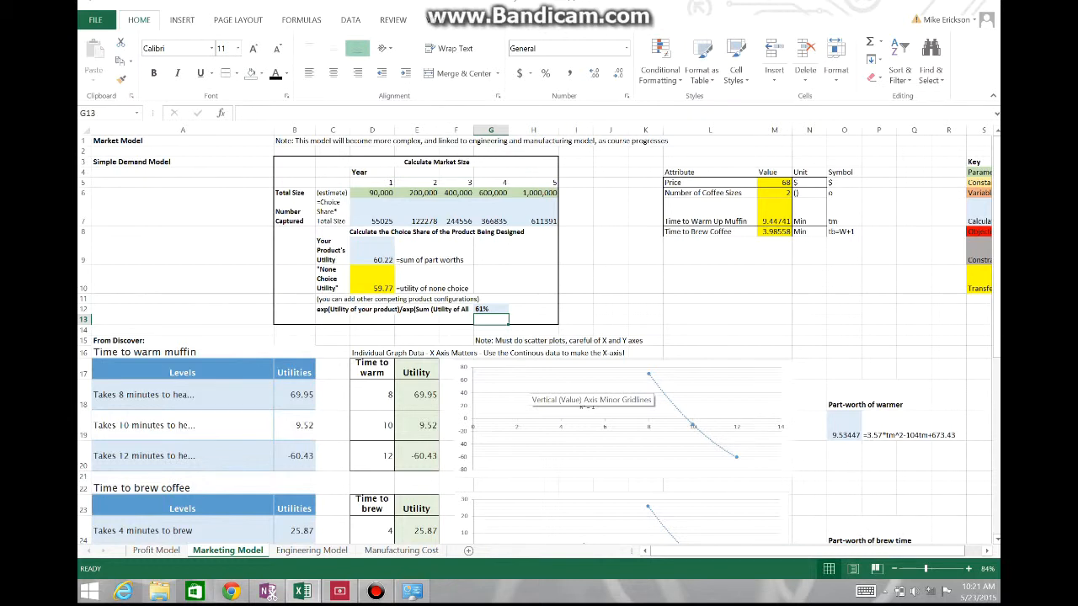
left_click(375, 591)
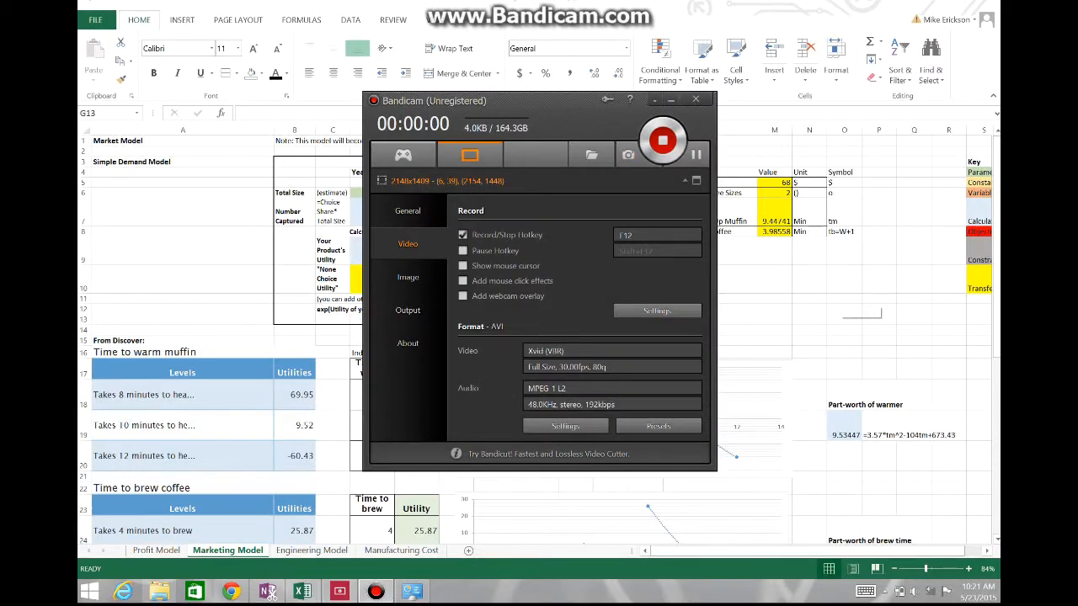
left_click(656, 146)
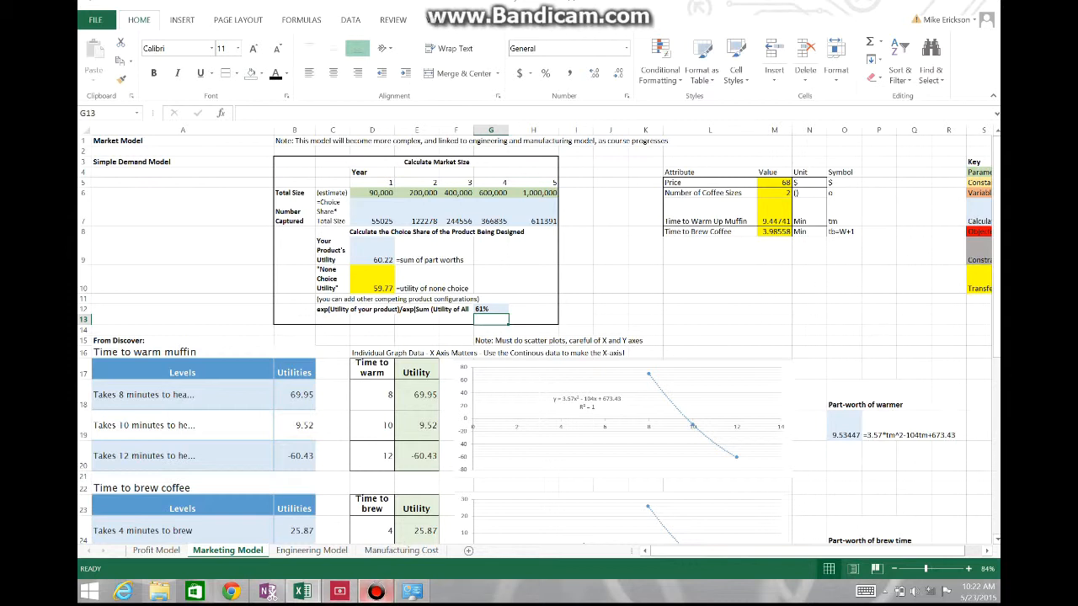
left_click(376, 590)
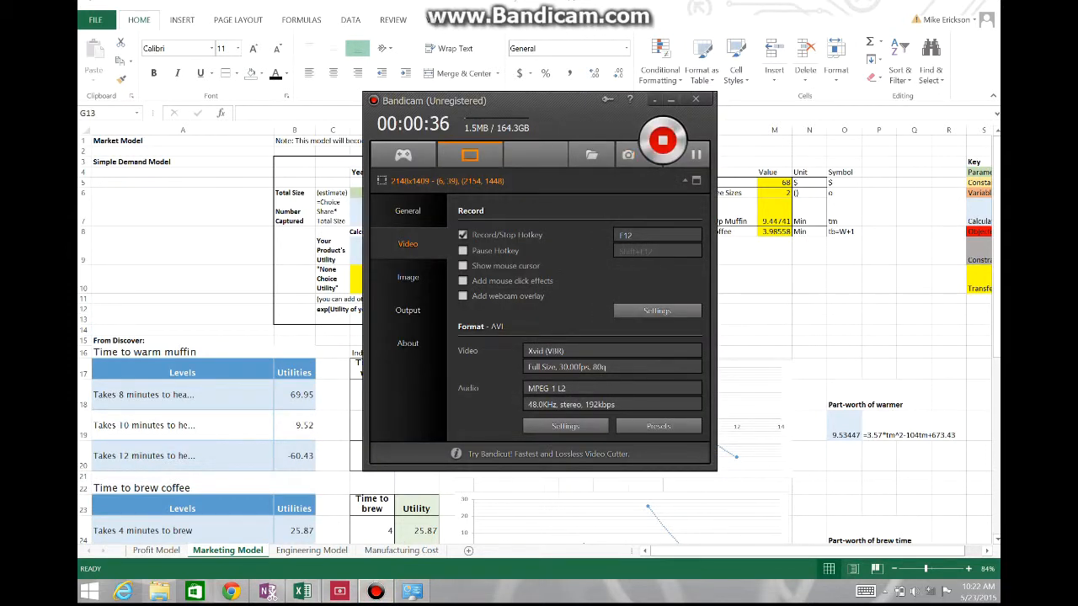